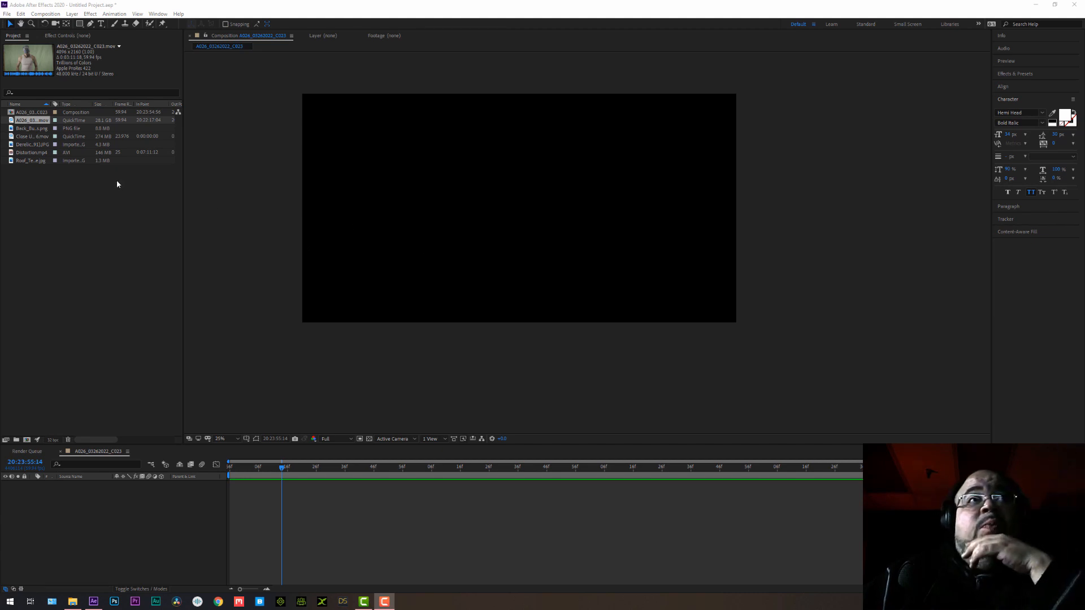
# Create a new composition from the A026_03262022_C023.mov footage.
pyautogui.click(22, 128)
pyautogui.click(23, 123)
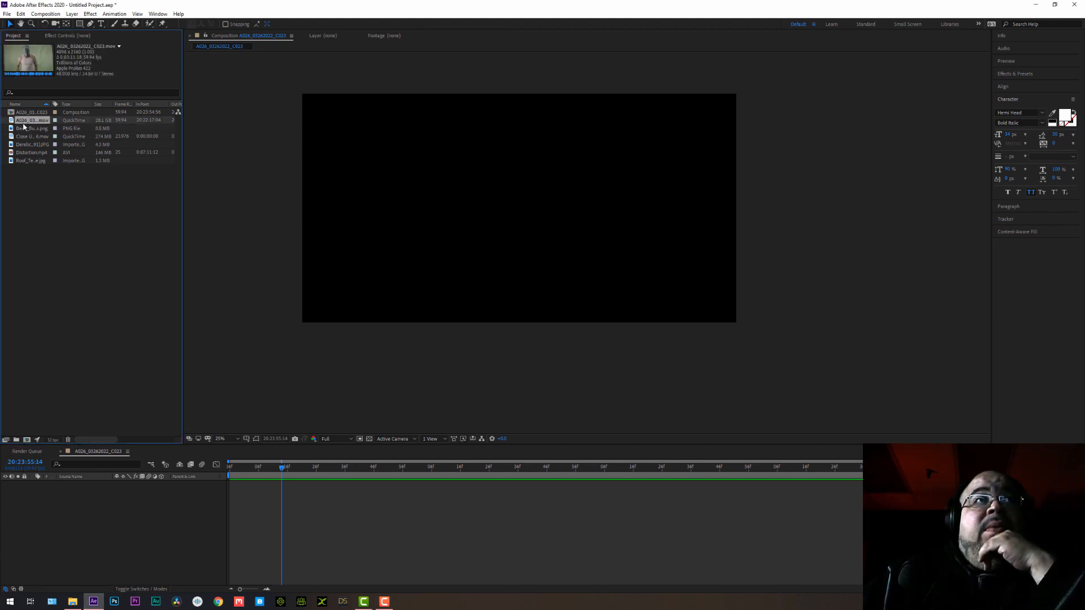
pyautogui.click(27, 439)
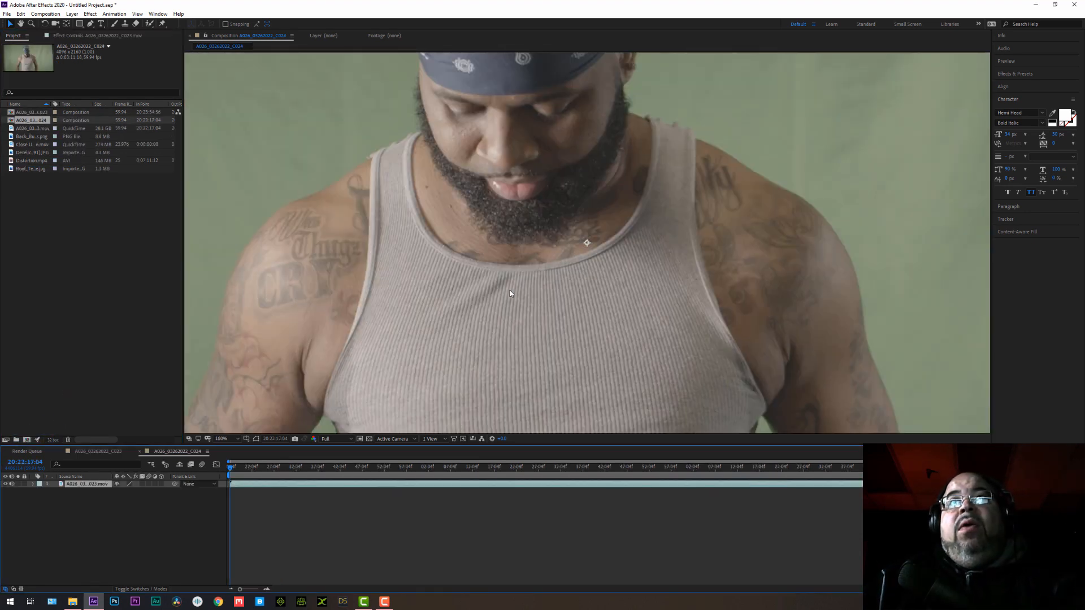
pyautogui.scroll(-1, 508, 290)
pyautogui.scroll(-2, 503, 286)
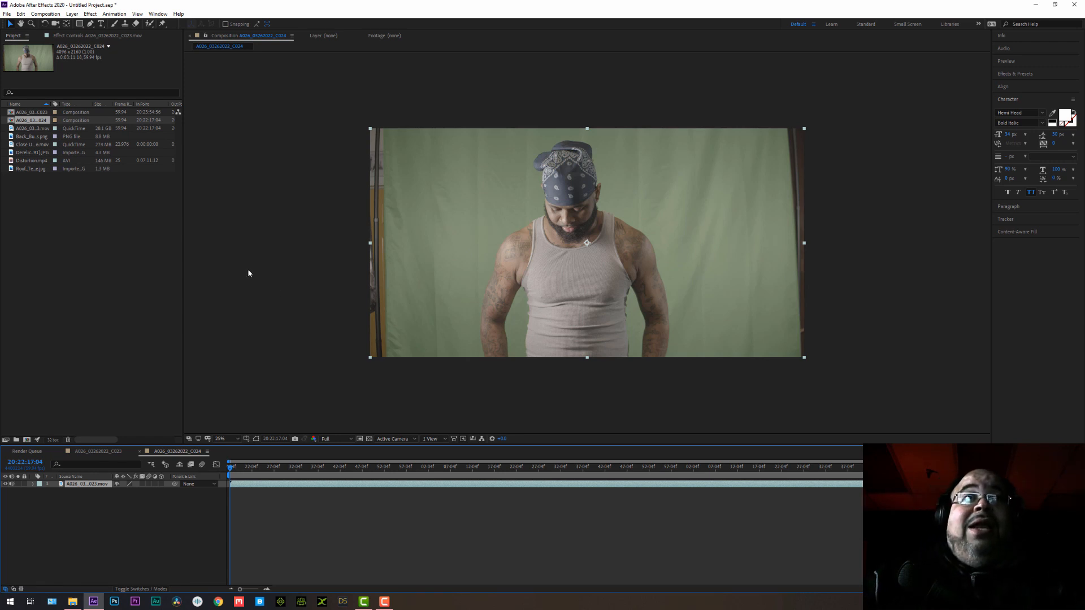
# Apply the Keylight (1.2) effect to the footage layer and sample the green backdrop beside the man's arm as the screen colour.
pyautogui.click(90, 14)
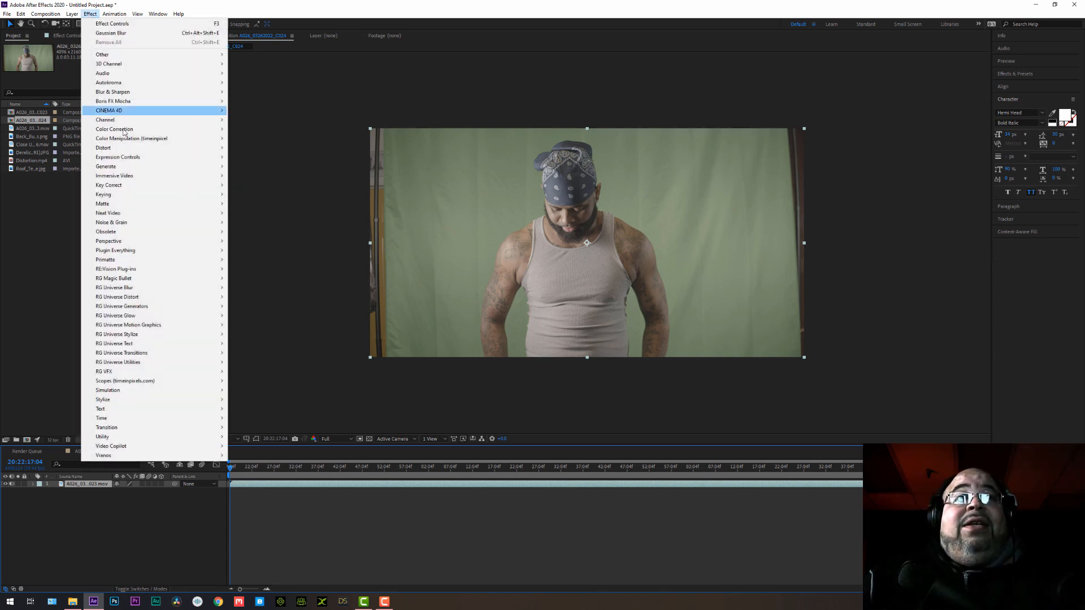
pyautogui.click(334, 439)
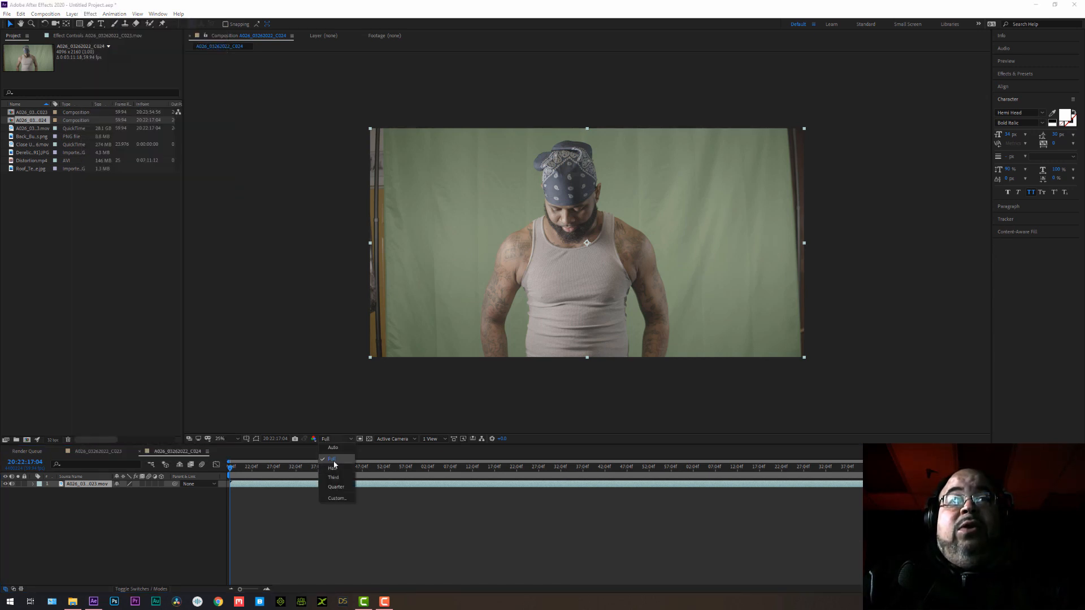
pyautogui.click(332, 459)
pyautogui.click(90, 14)
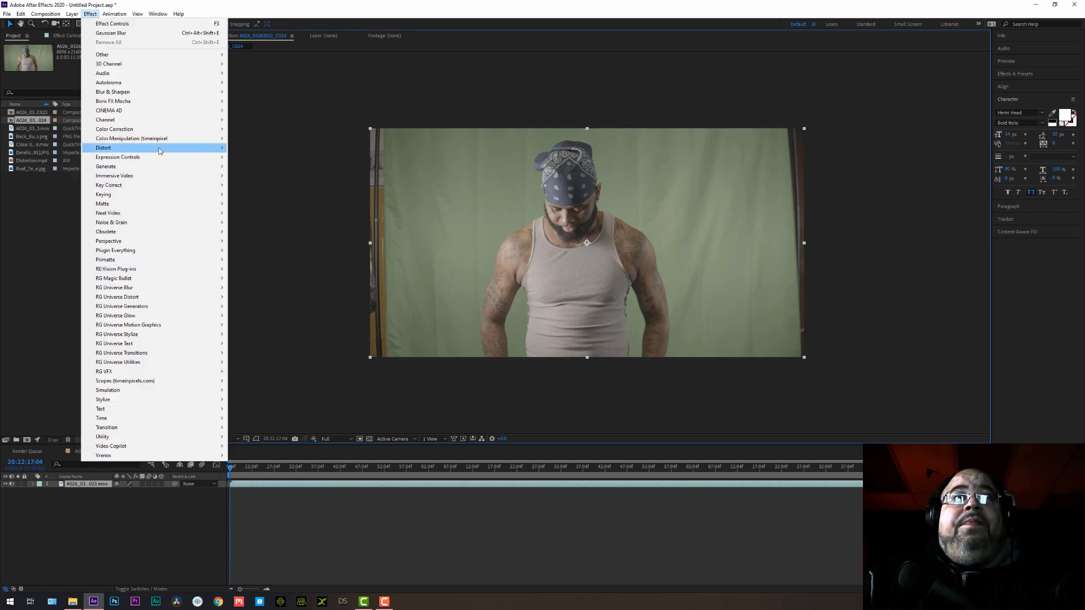
pyautogui.moveTo(177, 196)
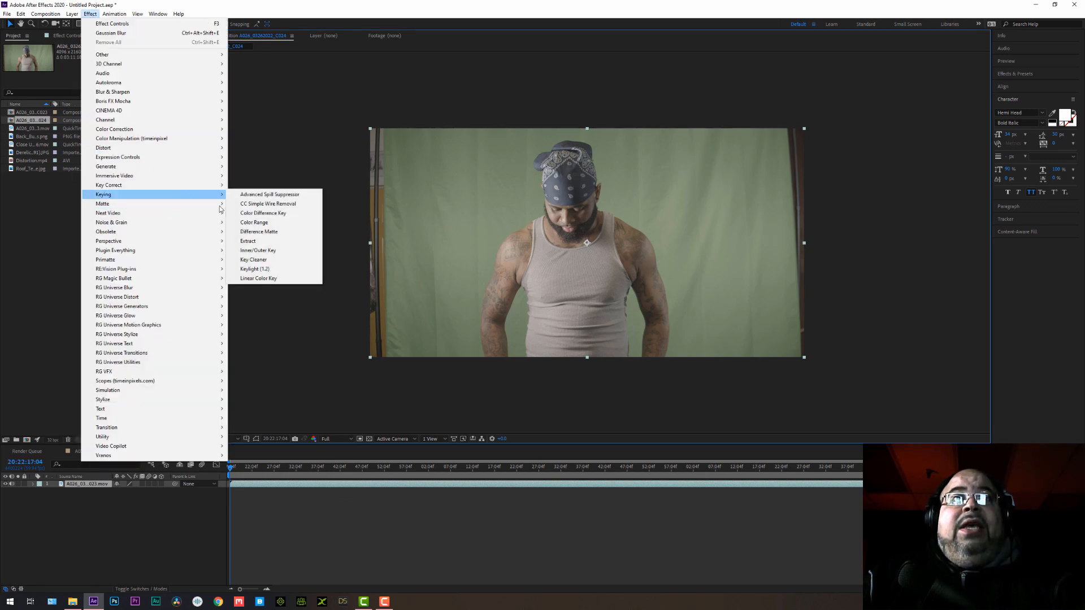
pyautogui.click(265, 269)
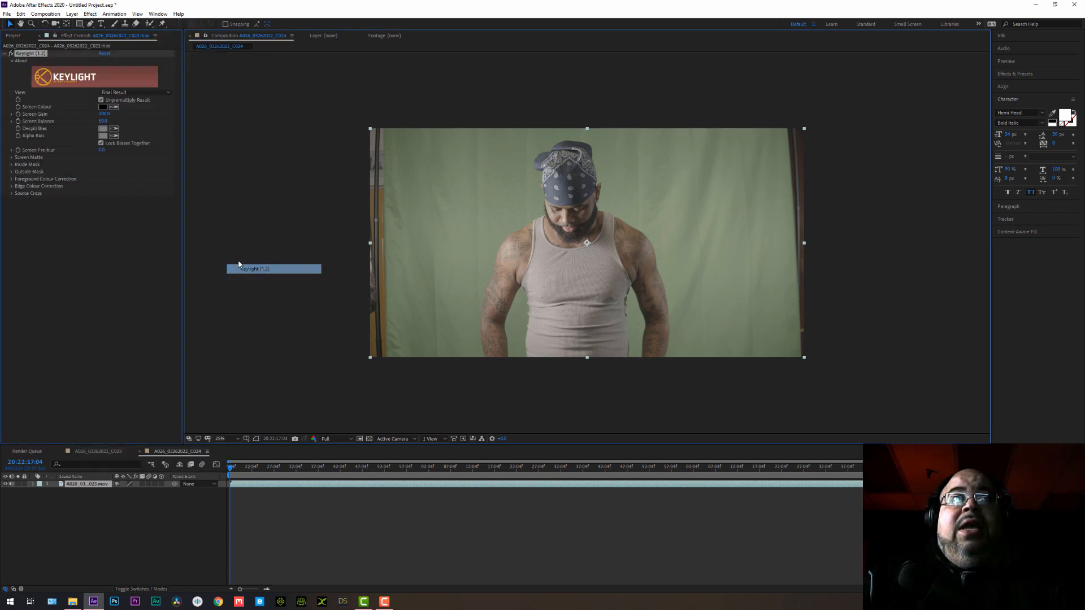
pyautogui.click(114, 107)
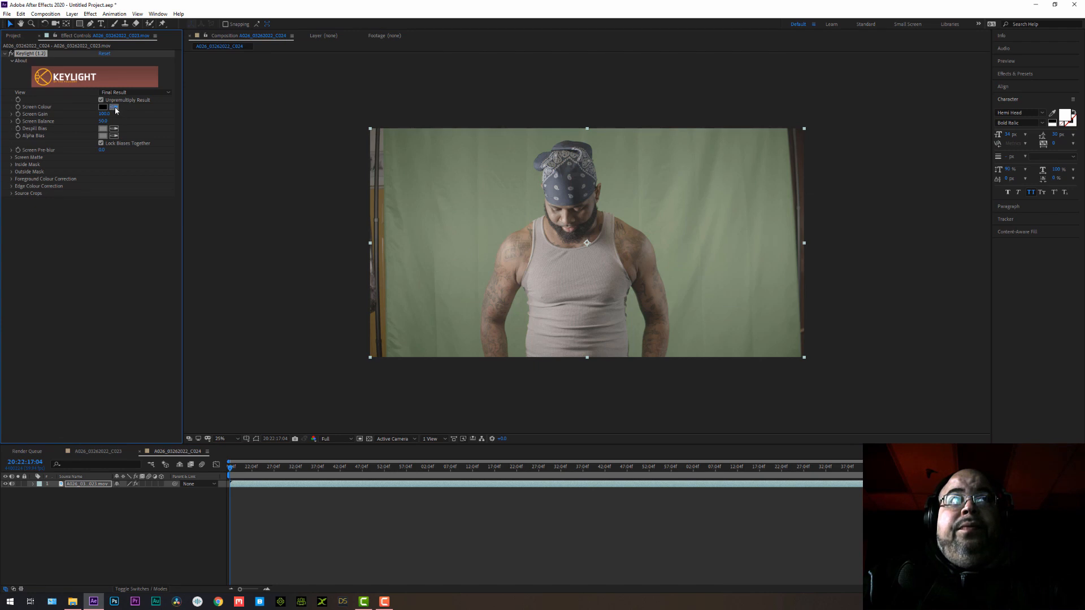
pyautogui.click(510, 321)
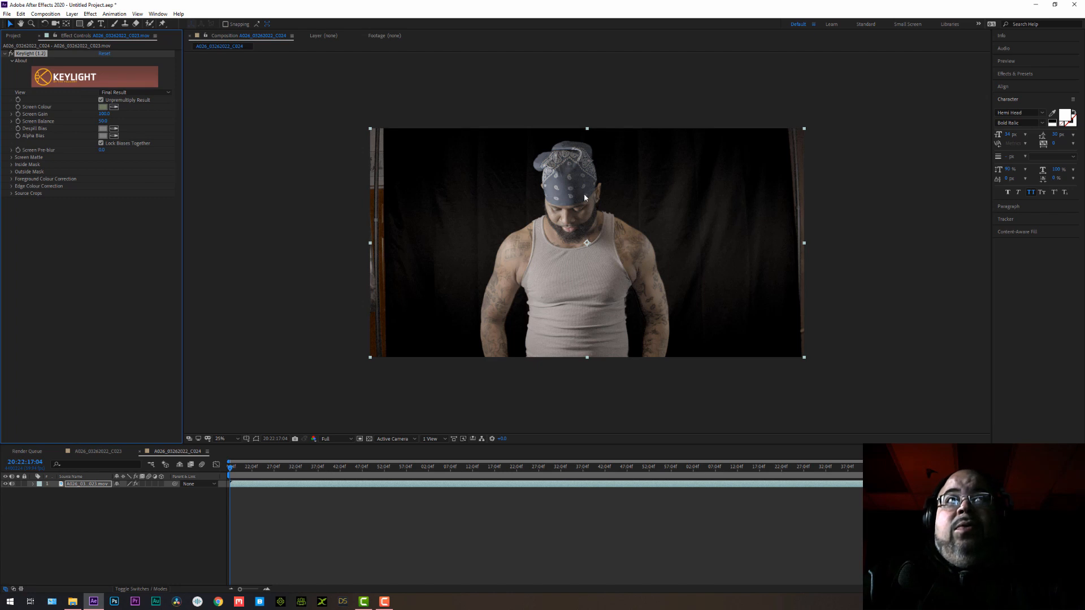
# Switch the Keylight view to Screen Matte and set Screen Pre-blur to 0.2.
pyautogui.click(128, 92)
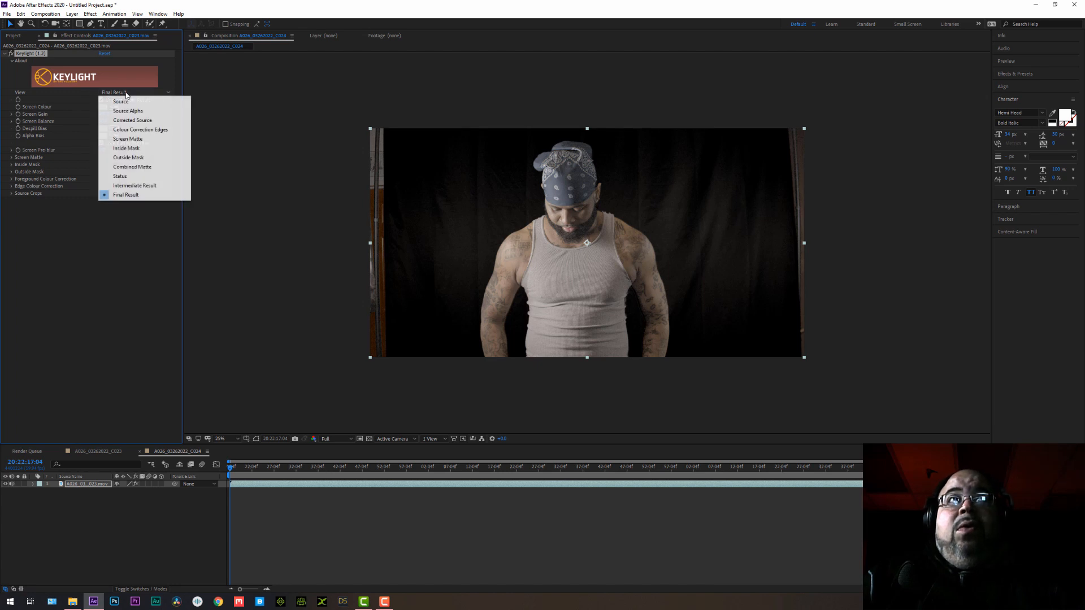
pyautogui.click(132, 139)
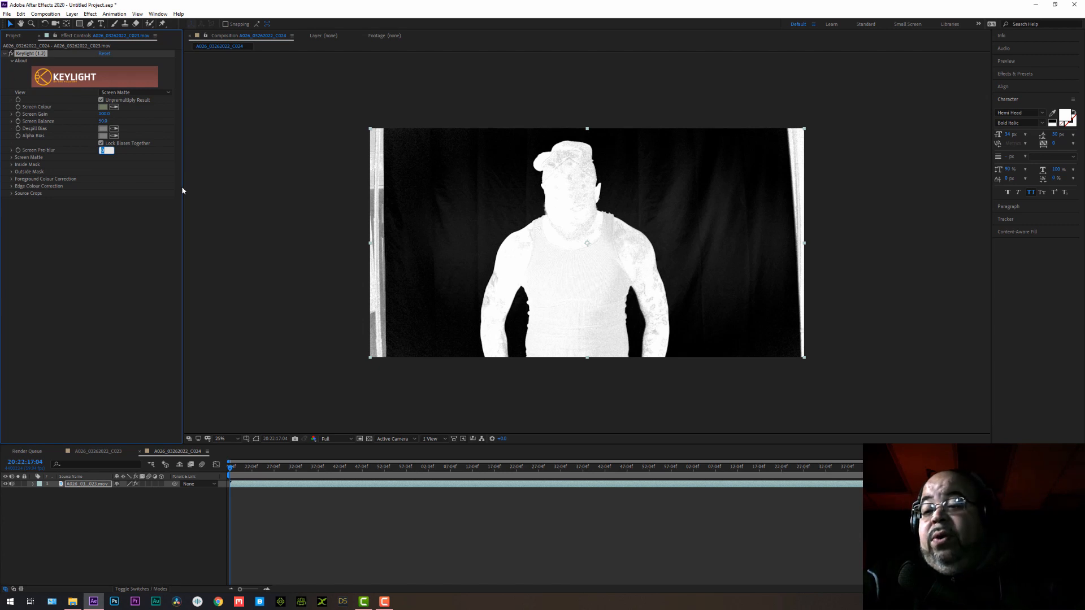
pyautogui.write('0.2')
pyautogui.press('Return')
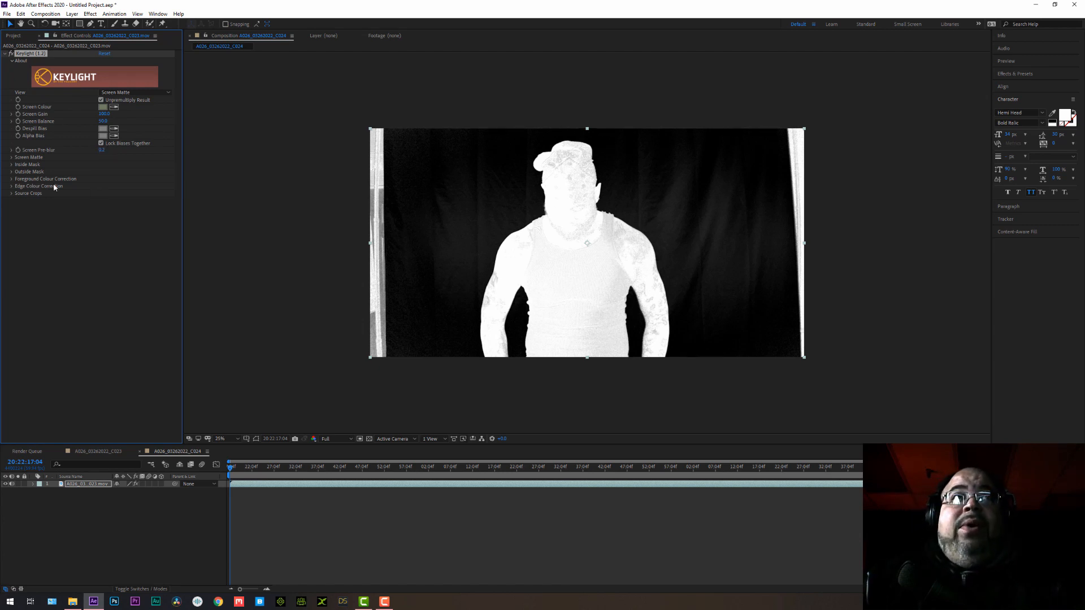
# Raise the screen matte's Clip Black to about 35 to make the backdrop solid black.
pyautogui.click(12, 158)
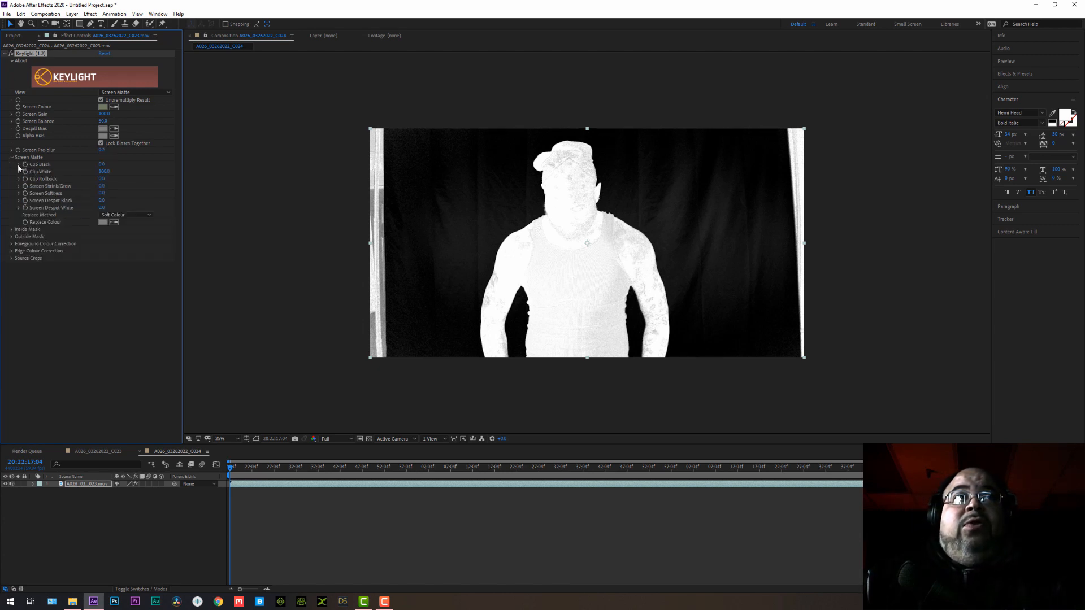
pyautogui.click(20, 165)
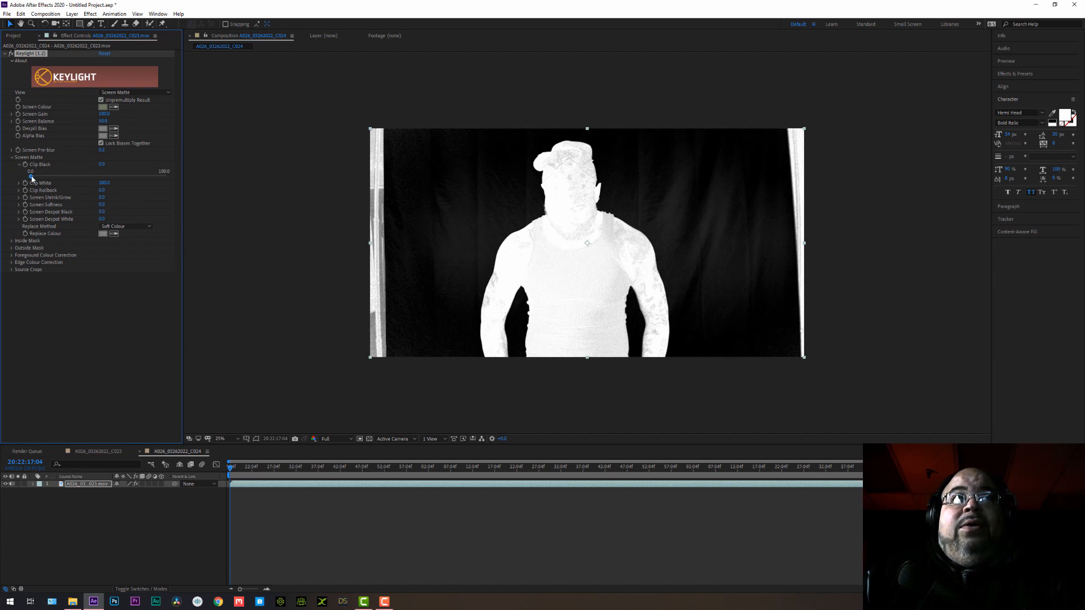
pyautogui.moveTo(33, 176); pyautogui.dragTo(79, 178)
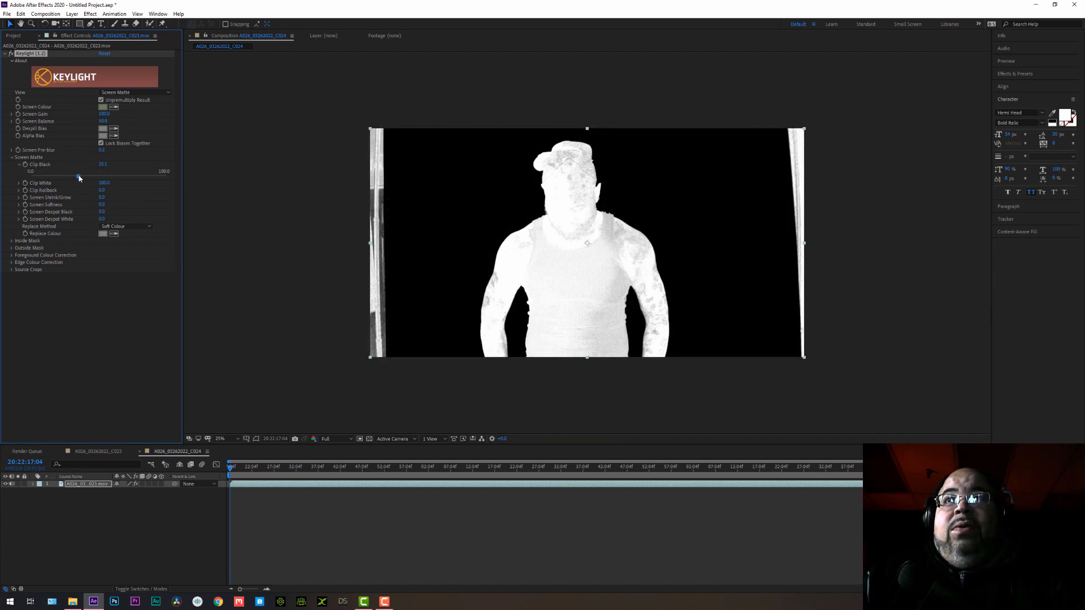
pyautogui.press('.')
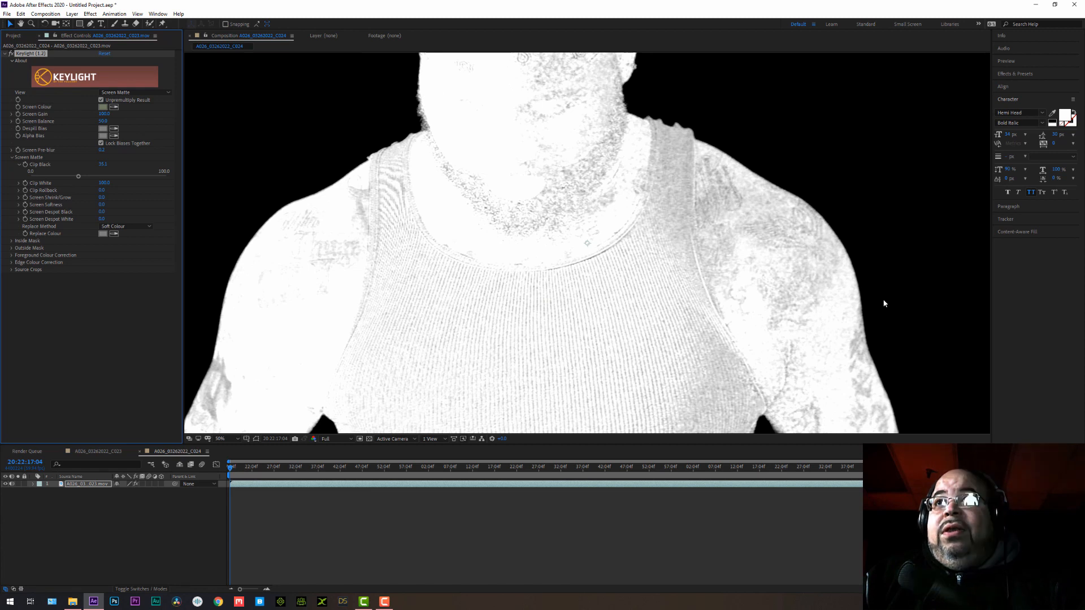
pyautogui.scroll(-1, 884, 303)
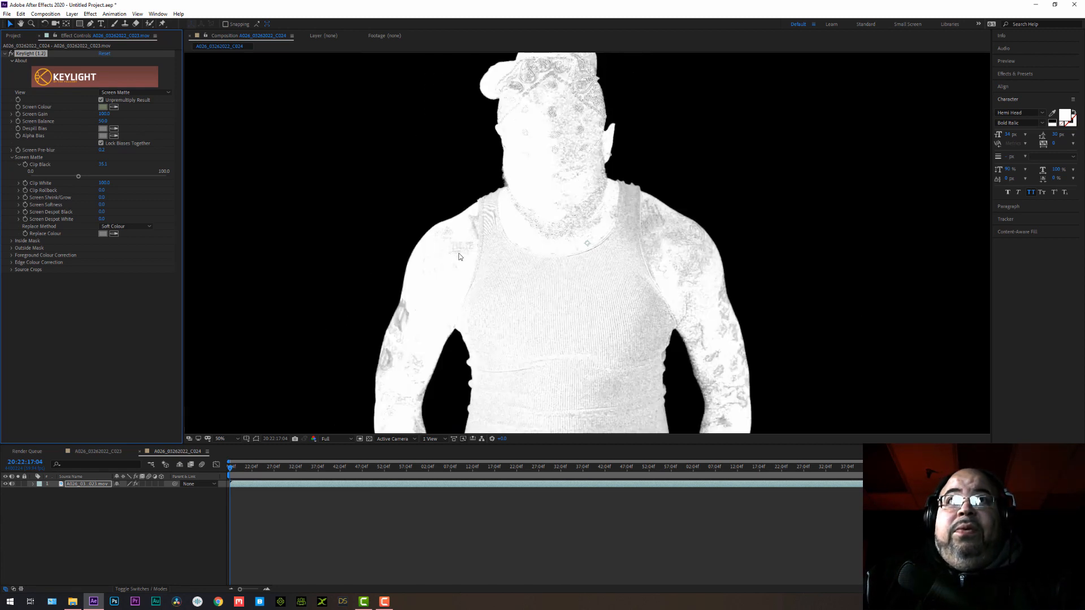
# Lower the screen matte's Clip White to about 71 to fill the man's silhouette with solid white.
pyautogui.click(20, 184)
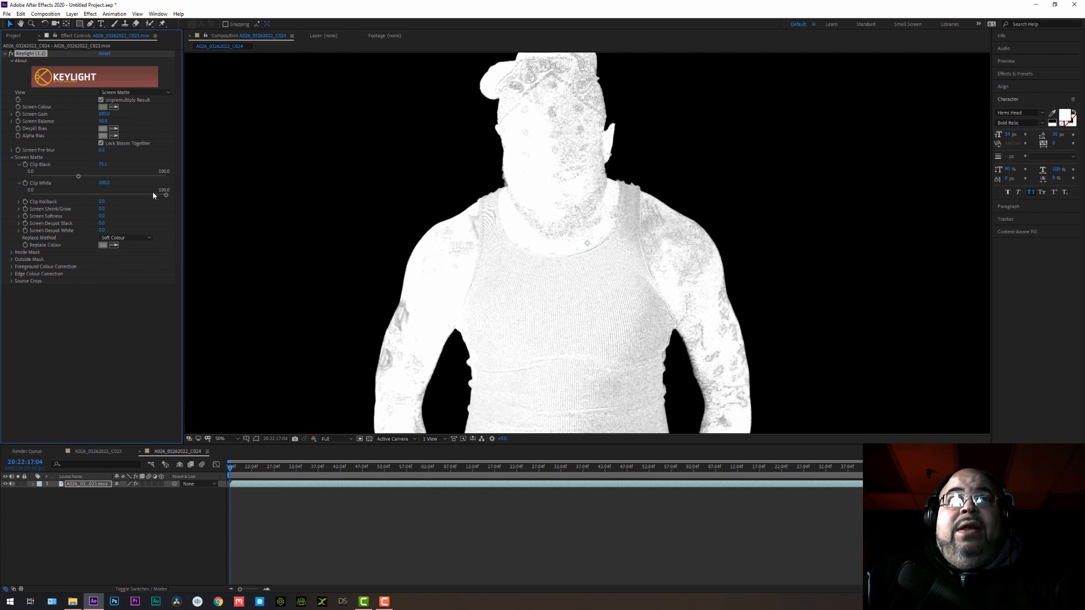
pyautogui.moveTo(167, 196); pyautogui.dragTo(140, 199)
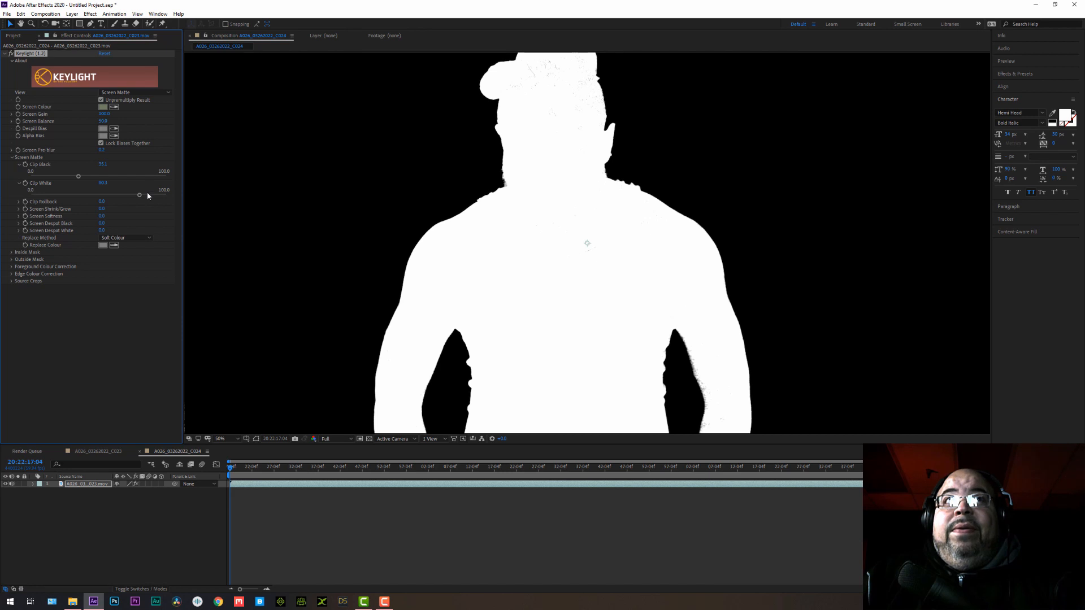
pyautogui.moveTo(139, 195); pyautogui.dragTo(134, 197)
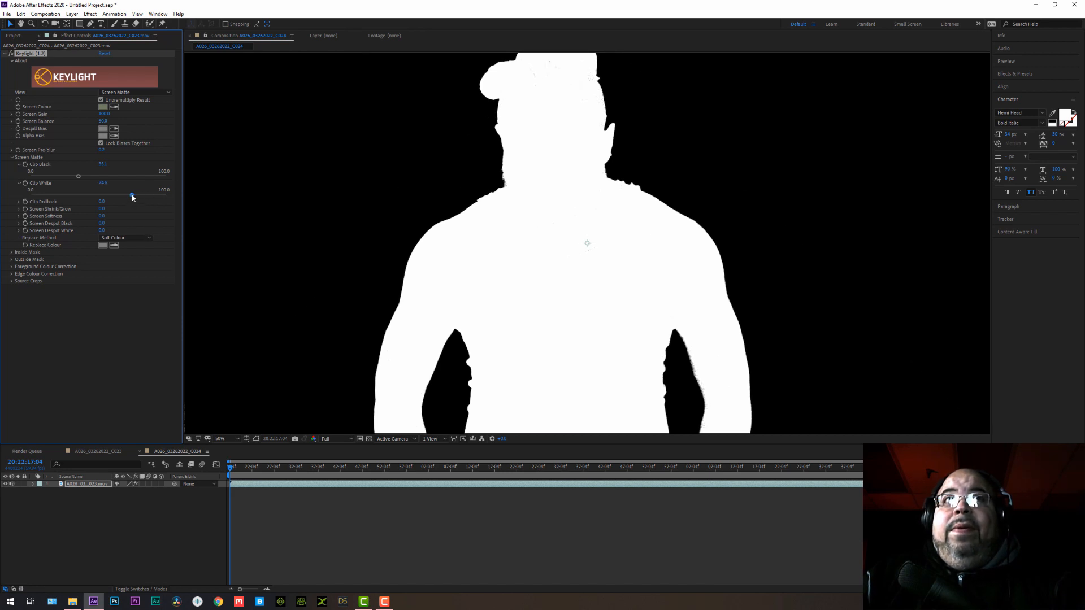
pyautogui.moveTo(133, 197); pyautogui.dragTo(127, 197)
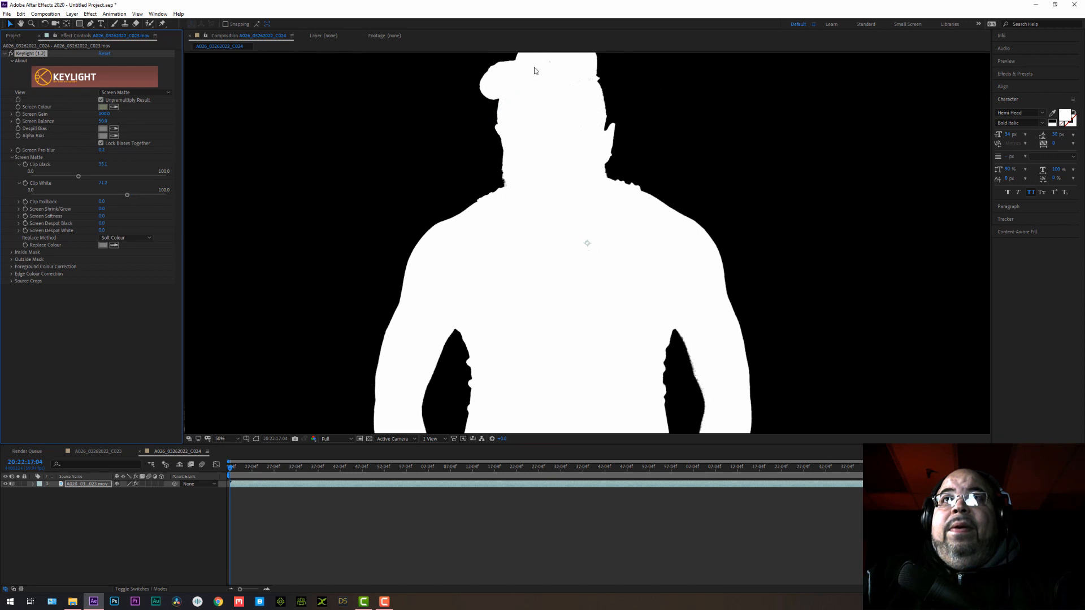
pyautogui.scroll(-2, 597, 253)
pyautogui.scroll(2, 591, 295)
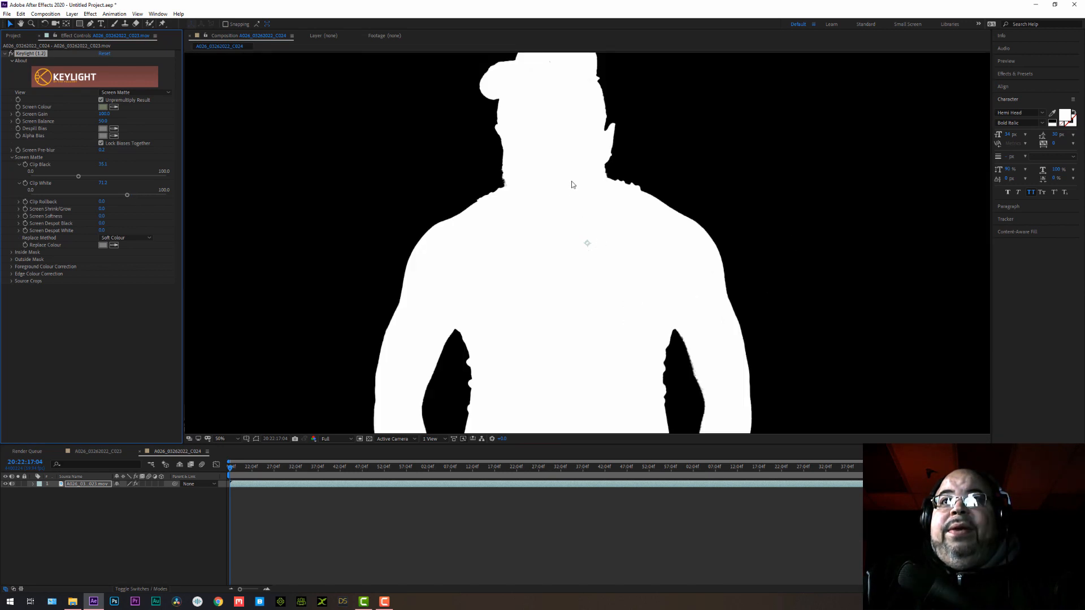
pyautogui.scroll(-1, 530, 133)
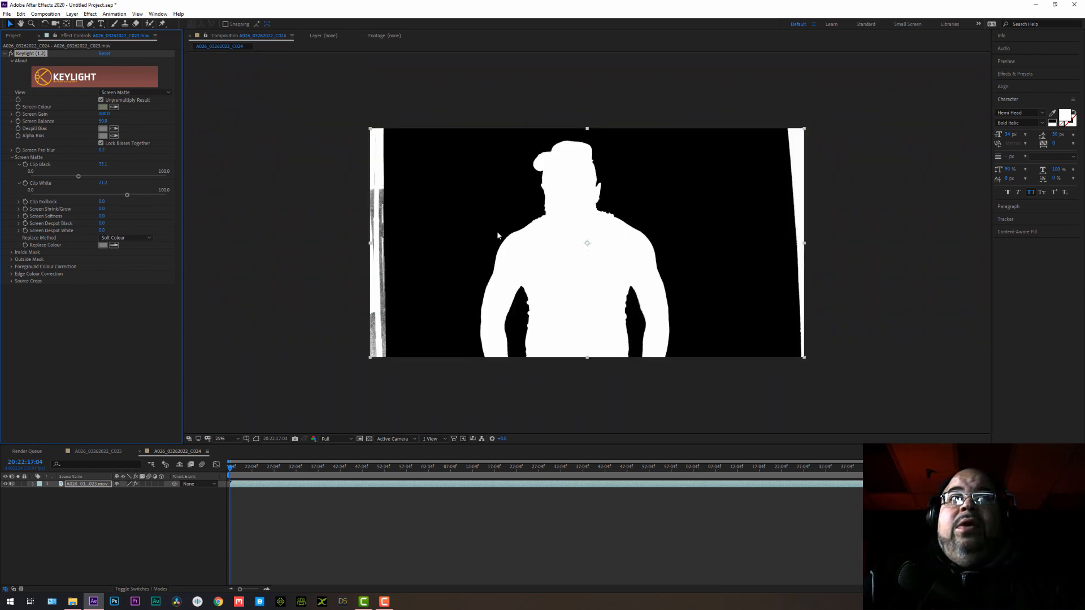
# Return the Keylight view to Final Result and set the screen matte's Replace Method to Hard Colour.
pyautogui.click(132, 92)
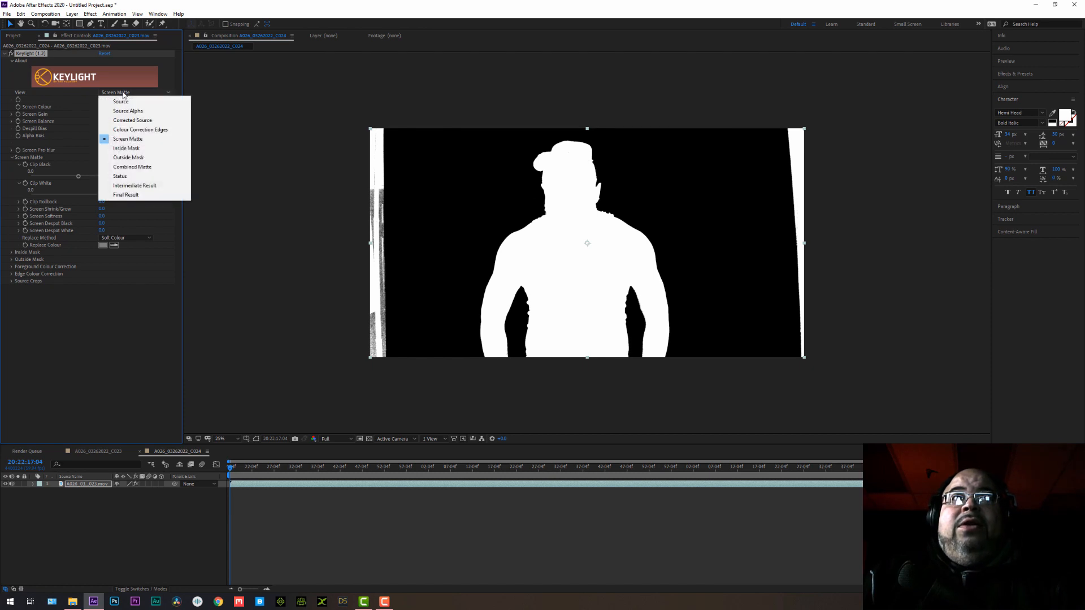
pyautogui.click(126, 195)
pyautogui.scroll(2, 582, 286)
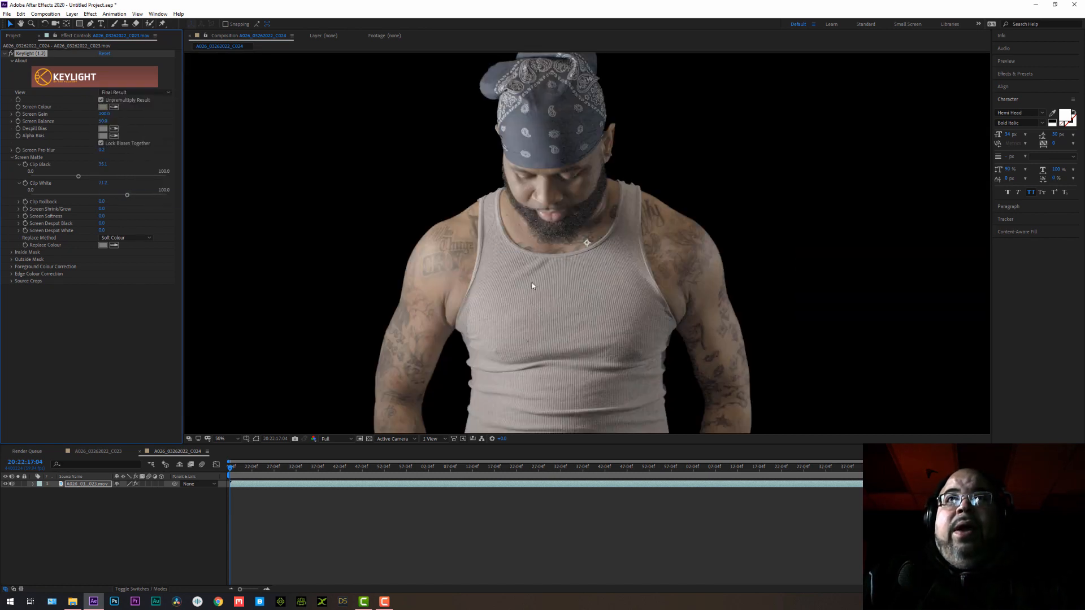
pyautogui.click(129, 239)
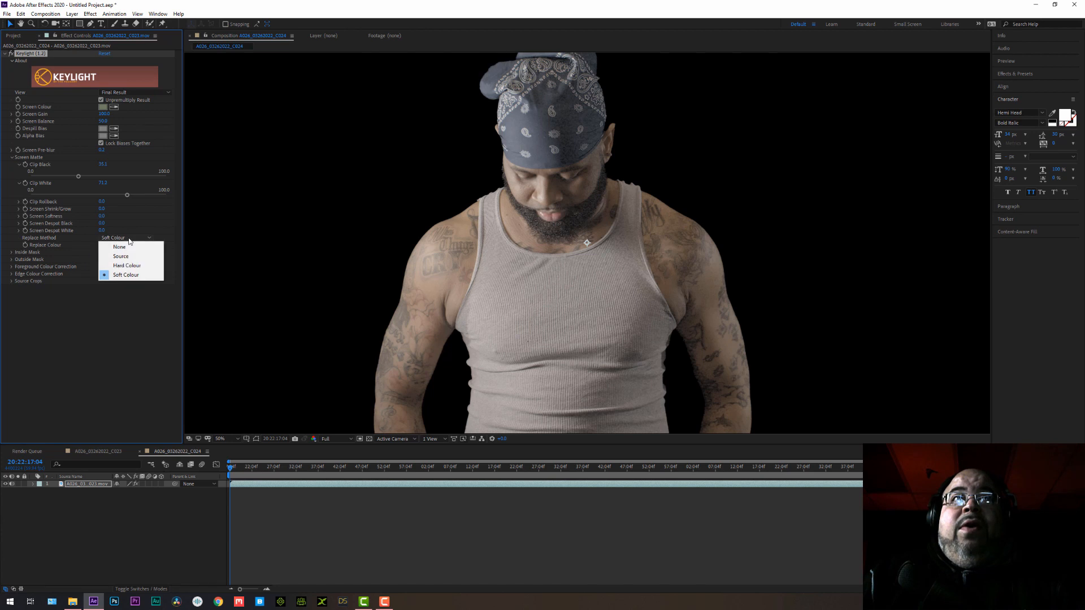
pyautogui.click(126, 265)
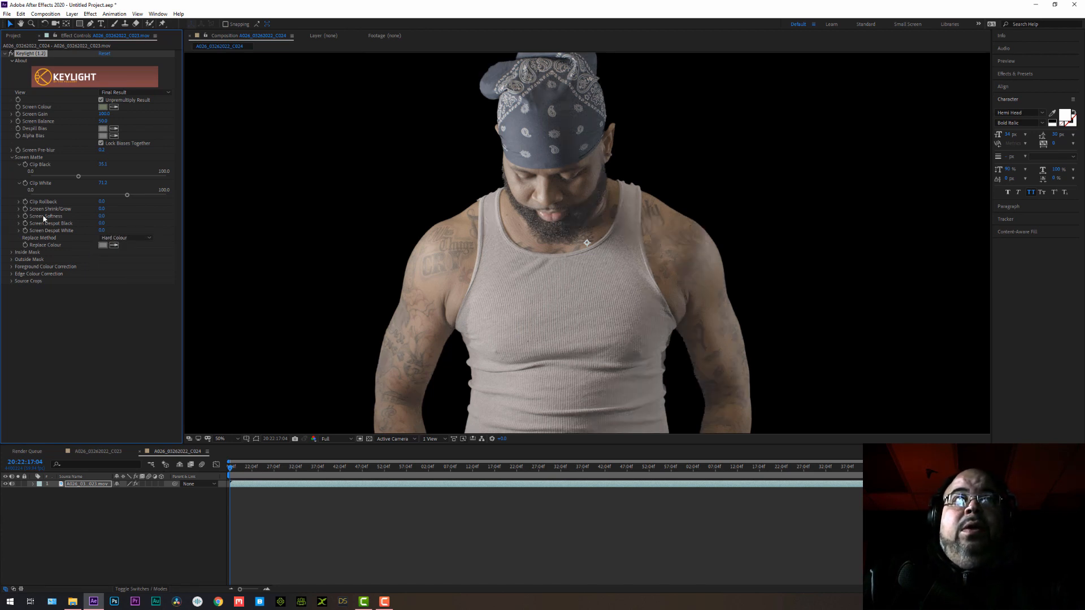
# Raise the matte's Screen Softness to about 4 and inspect the keyed edges around the man.
pyautogui.press('.')
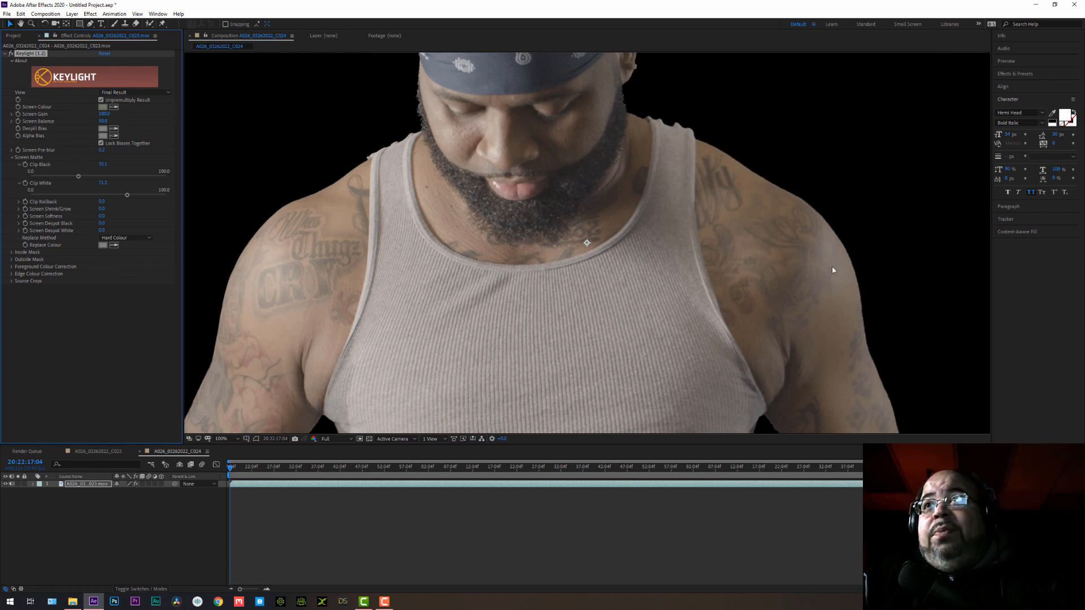
pyautogui.click(19, 217)
pyautogui.click(19, 217)
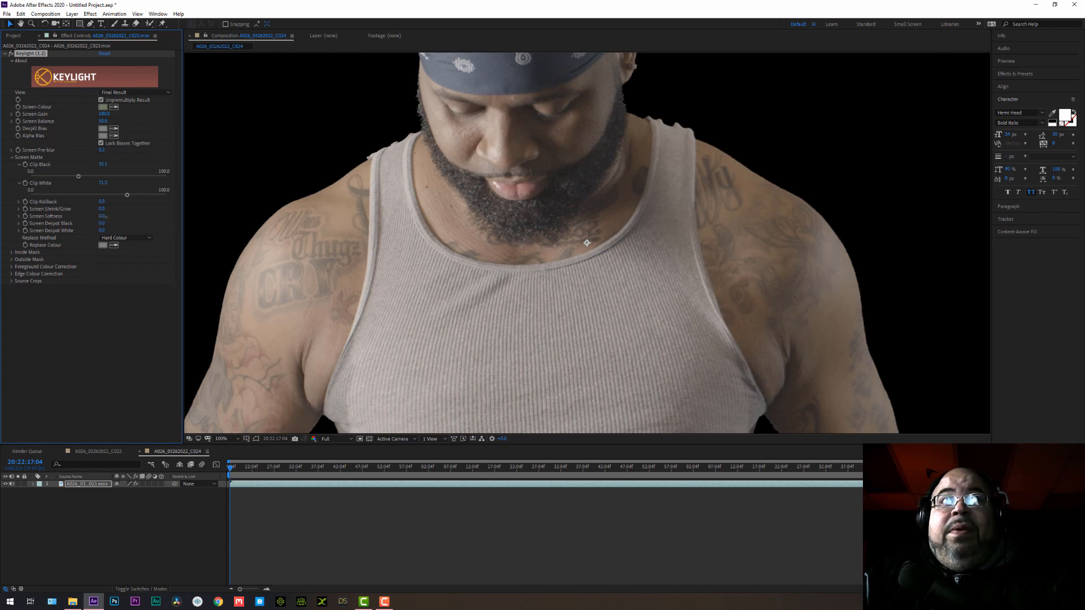
pyautogui.moveTo(100, 216); pyautogui.dragTo(107, 217)
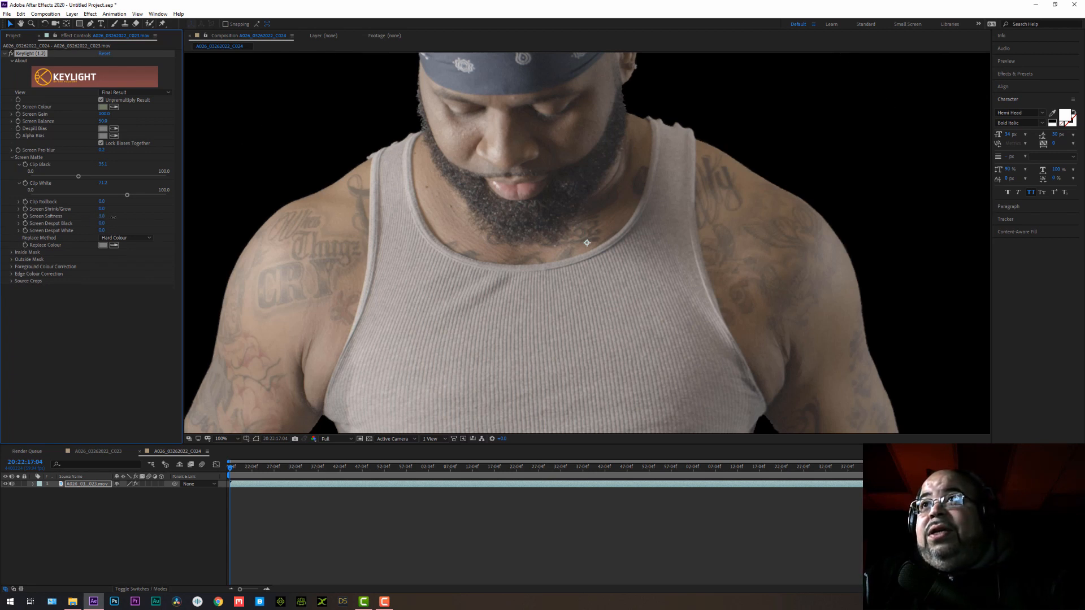
pyautogui.moveTo(114, 217); pyautogui.dragTo(120, 217)
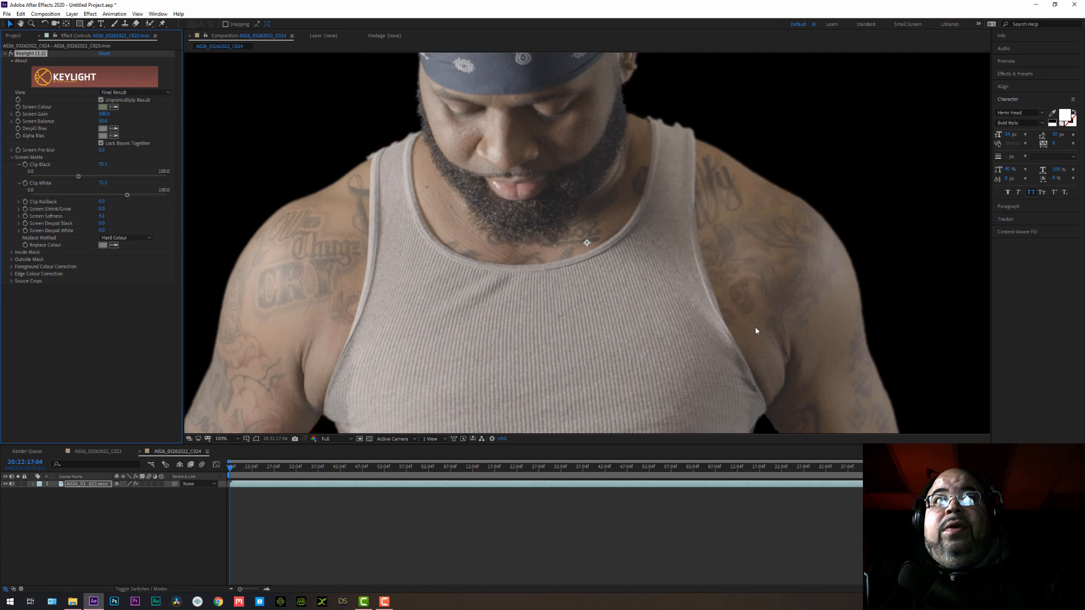
pyautogui.scroll(-3, 489, 331)
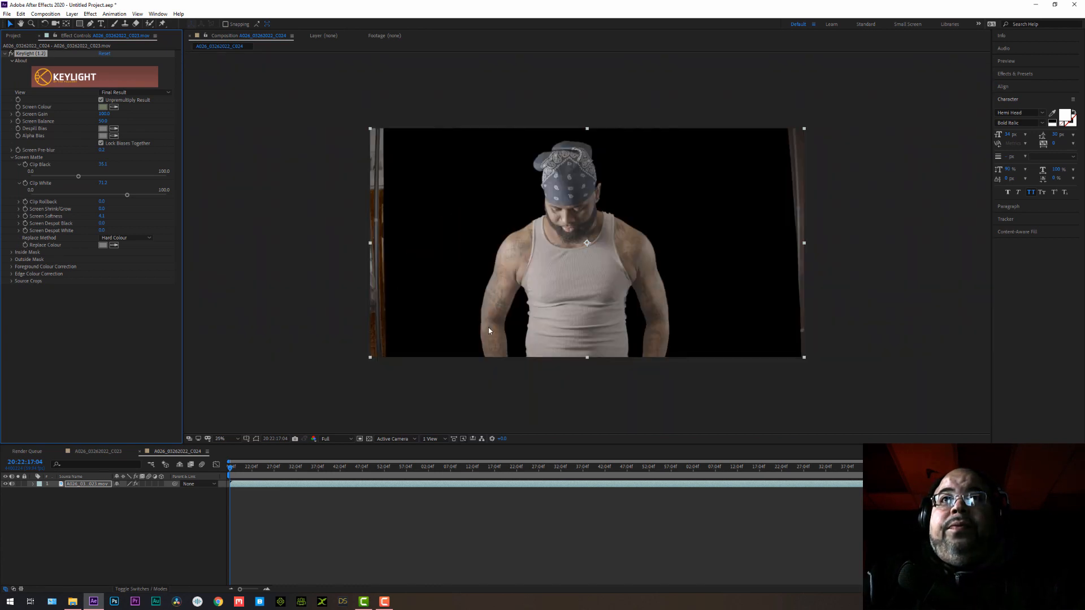
pyautogui.scroll(2, 489, 331)
pyautogui.scroll(2, 454, 251)
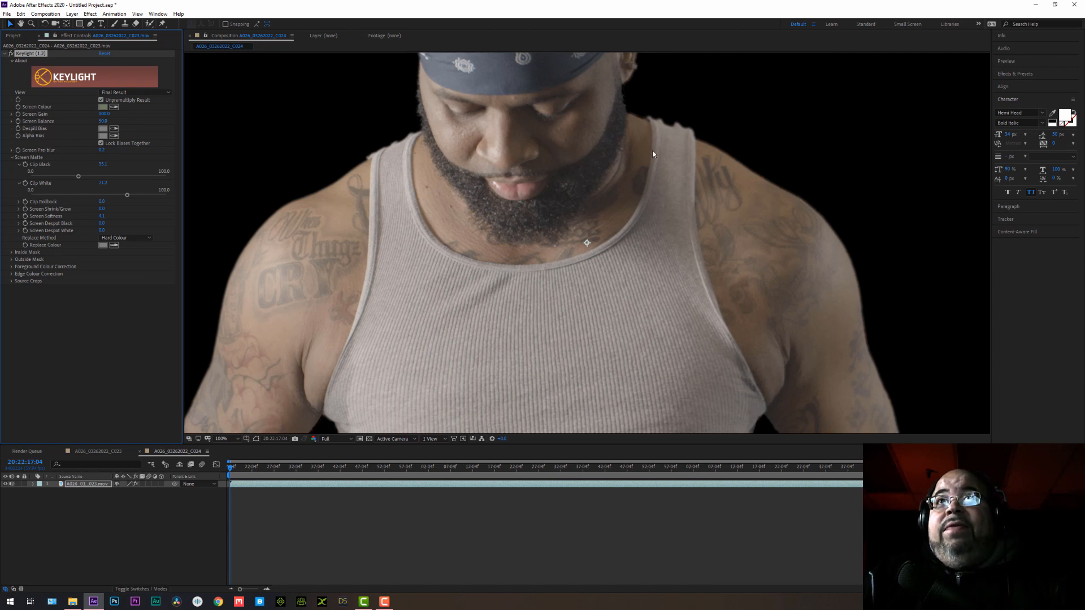
pyautogui.click(100, 354)
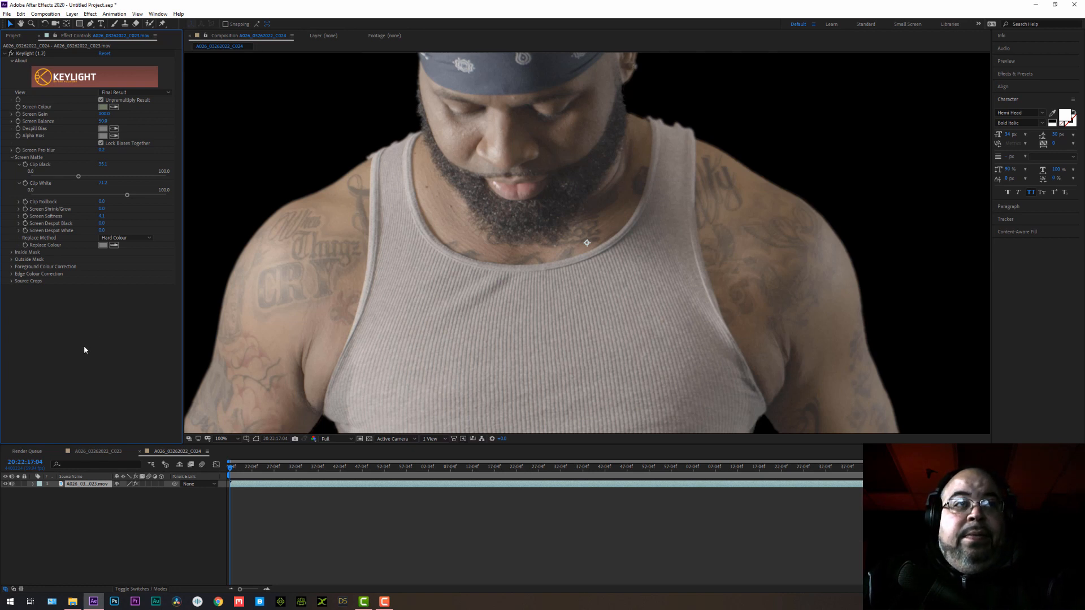
# Apply the Advanced Spill Suppressor effect to the keyed footage and check the man's edges for colour spill.
pyautogui.hotkey('ctrl', 'space')
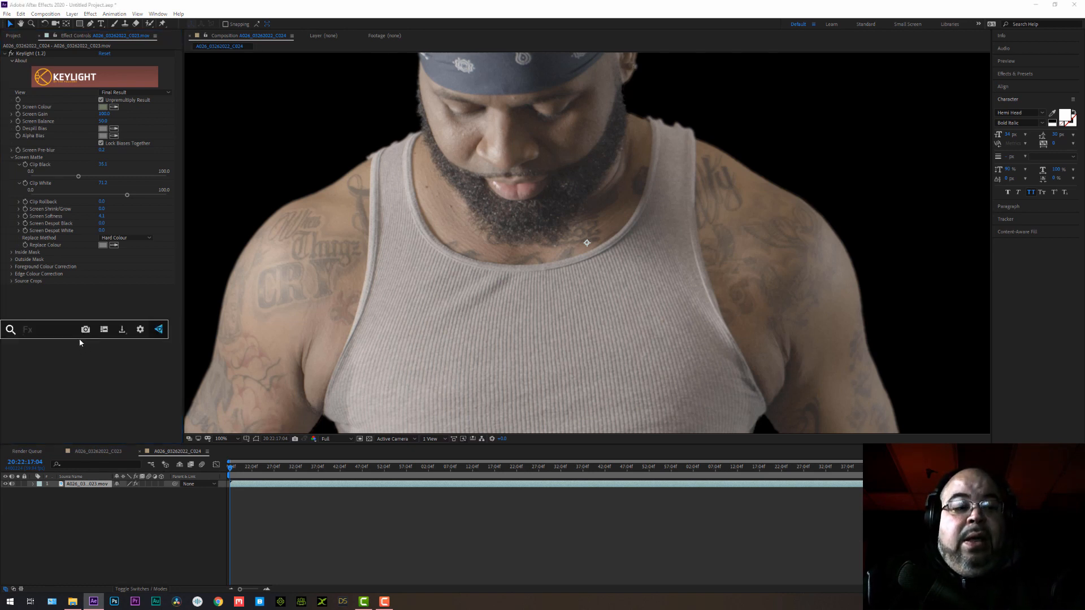
pyautogui.write('adv')
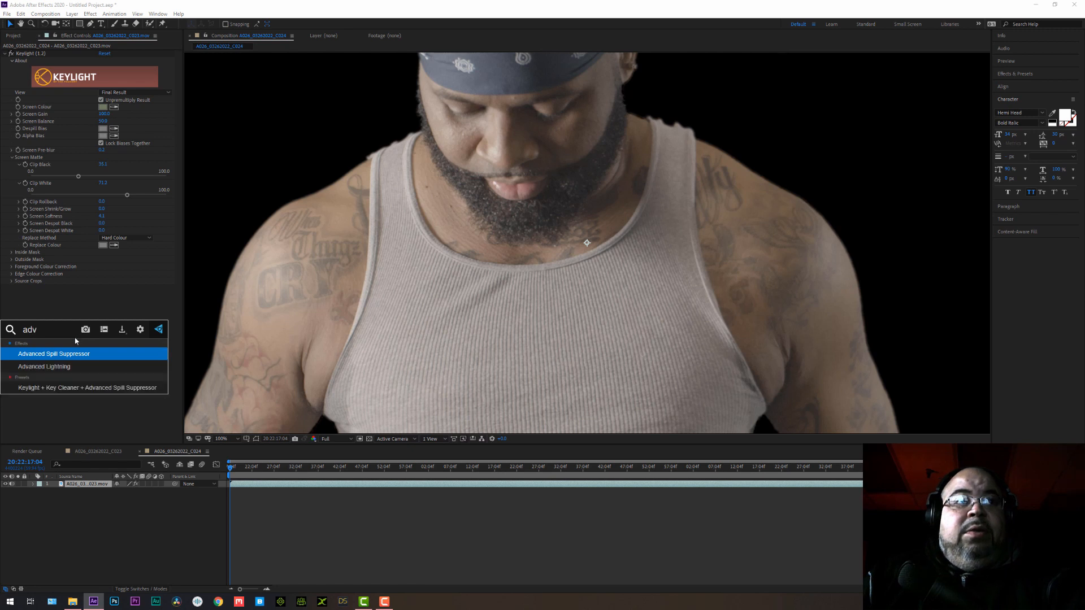
pyautogui.click(49, 353)
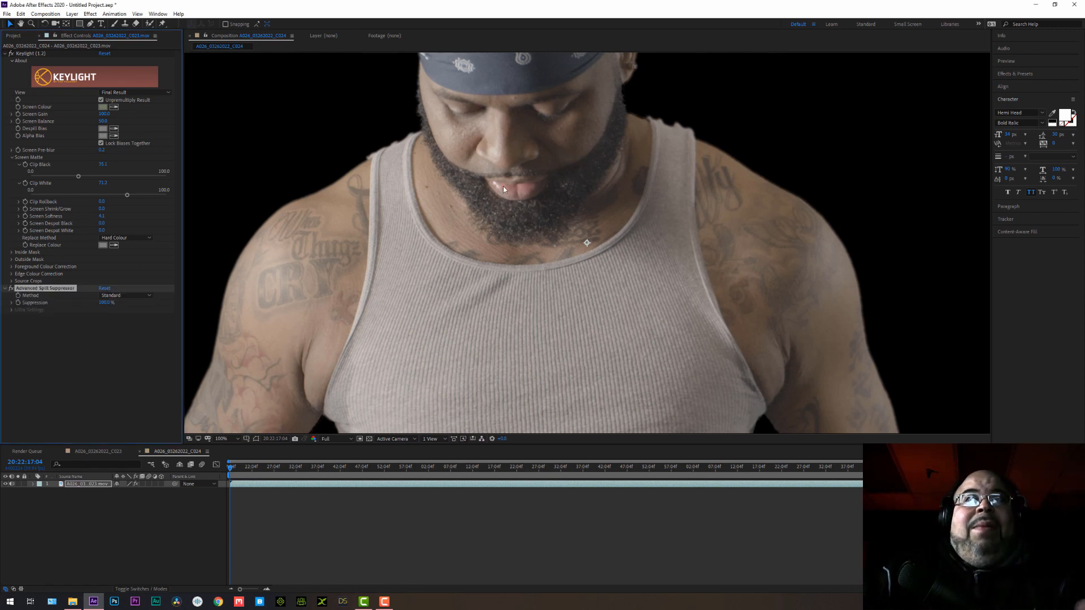
pyautogui.scroll(-3, 526, 213)
pyautogui.scroll(2, 533, 243)
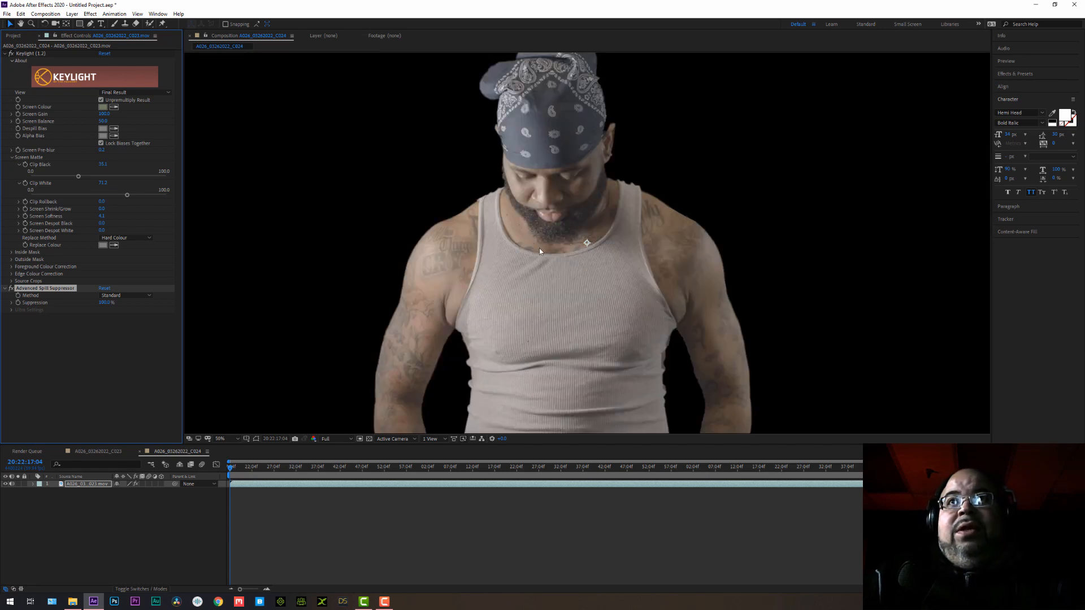
pyautogui.scroll(-1, 539, 248)
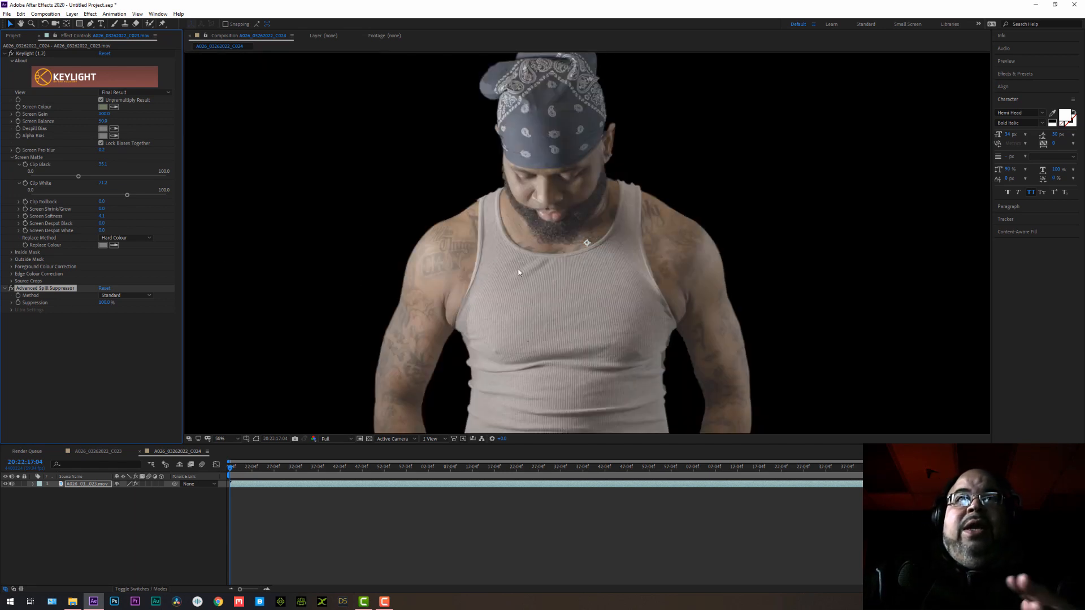
# Add a Curves effect and shape the RGB curve into a gentle S, darkening shadows and slightly lifting highlights.
pyautogui.click(90, 13)
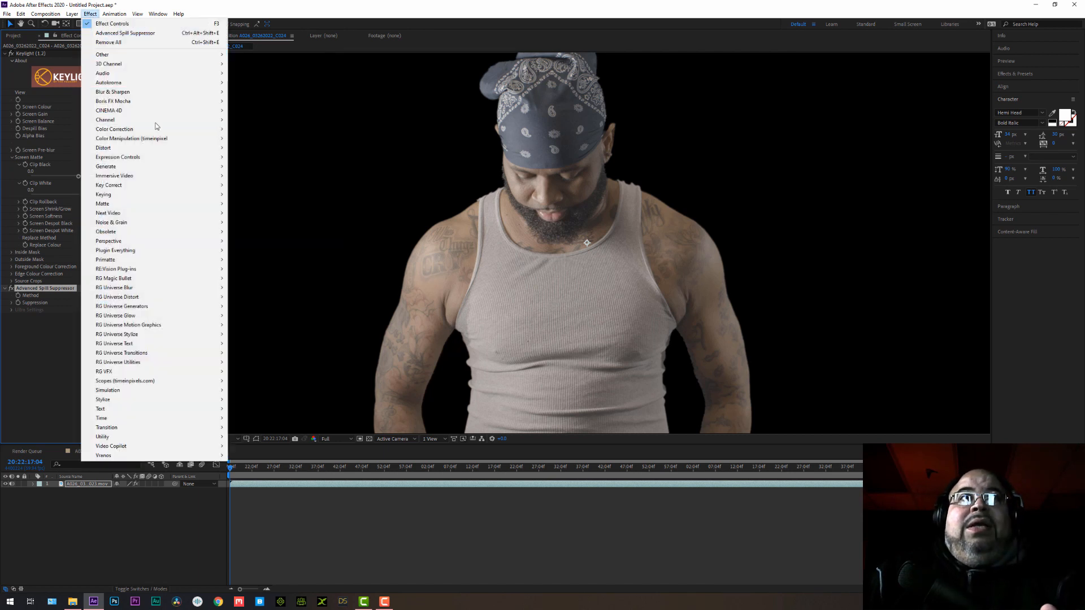
pyautogui.moveTo(158, 130)
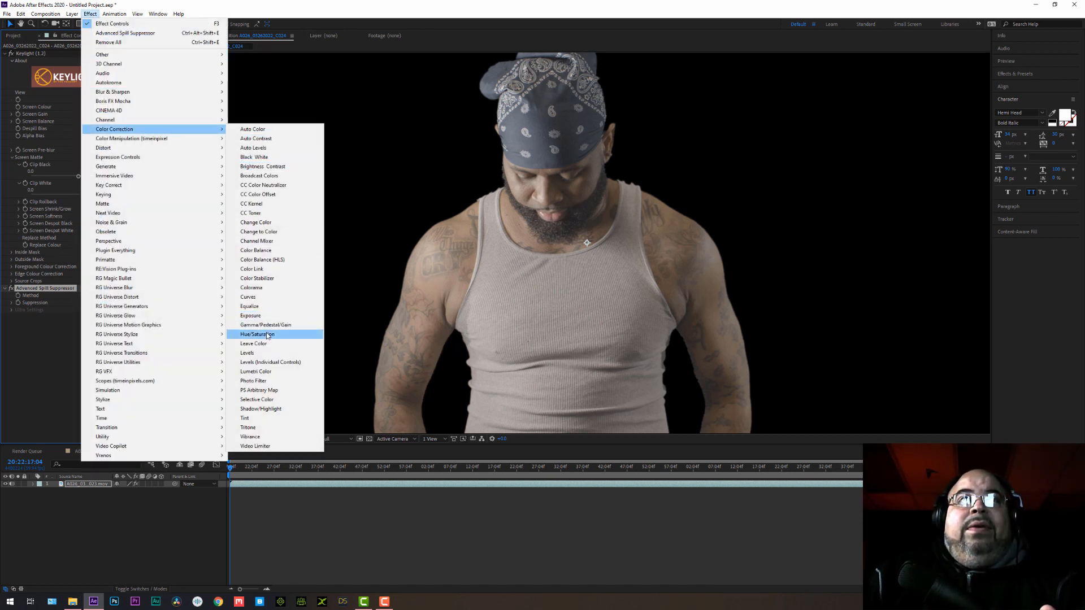
pyautogui.click(248, 296)
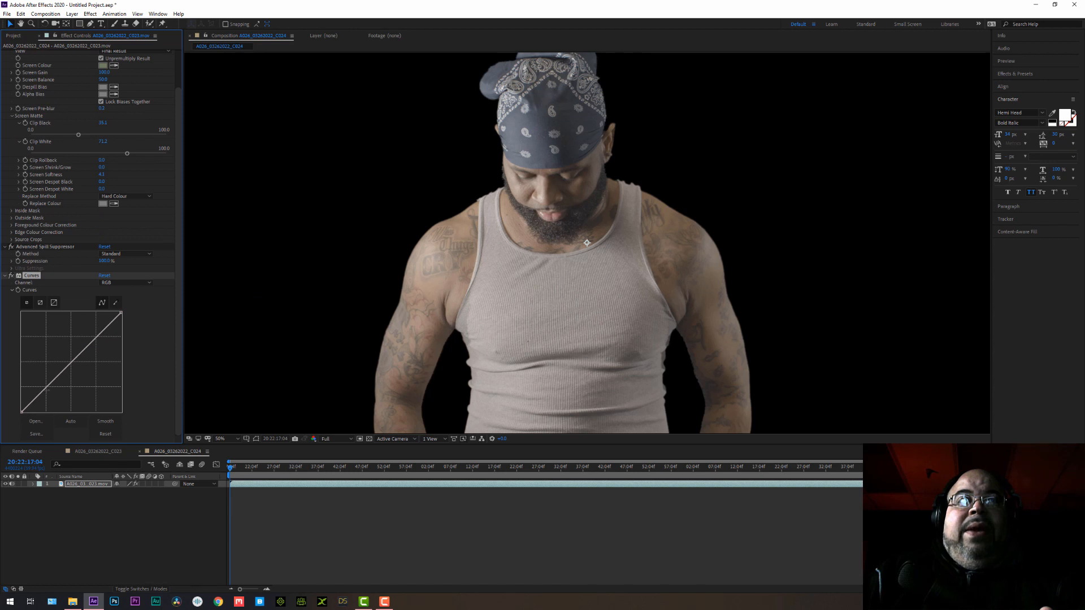
pyautogui.moveTo(46, 388); pyautogui.dragTo(55, 392)
pyautogui.moveTo(93, 344); pyautogui.dragTo(87, 345)
pyautogui.moveTo(55, 392); pyautogui.dragTo(53, 394)
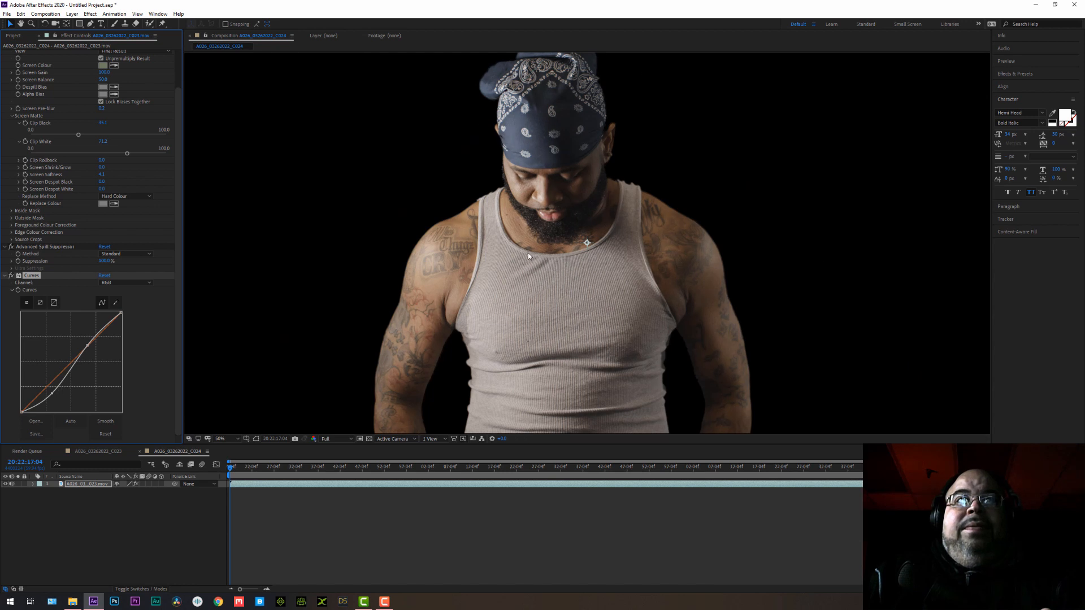
# Add a Sharpen effect to the footage and raise its Sharpen Amount slightly.
pyautogui.click(90, 14)
pyautogui.moveTo(137, 100)
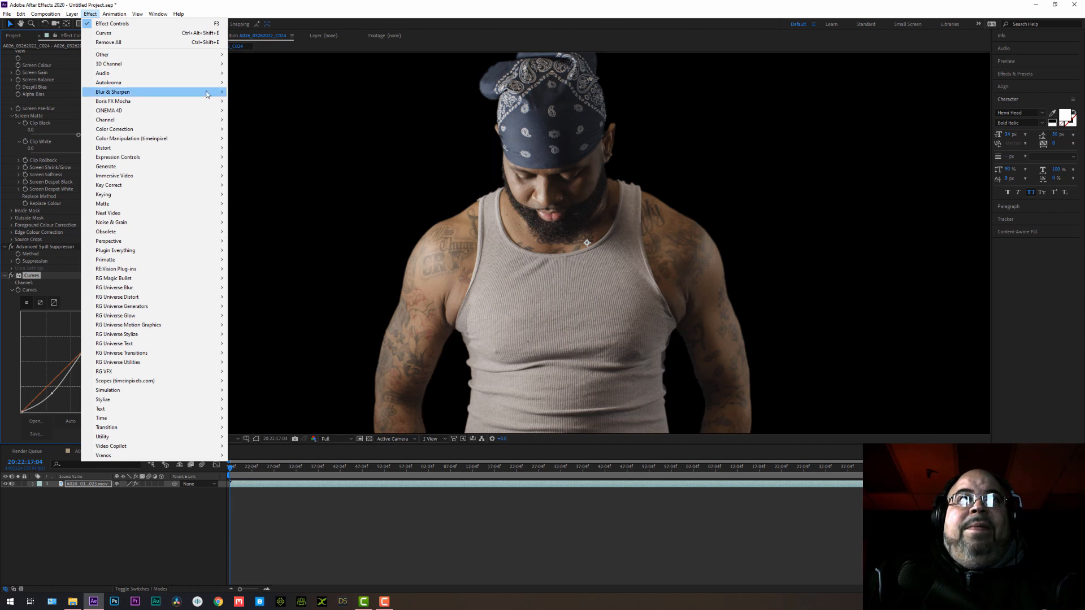
pyautogui.moveTo(207, 94)
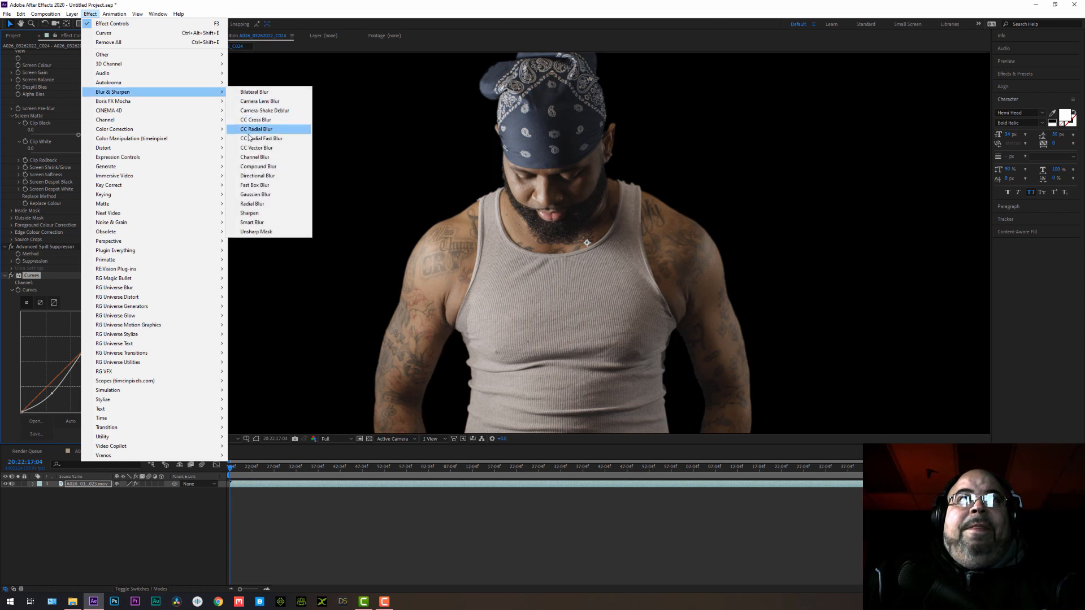
pyautogui.click(252, 213)
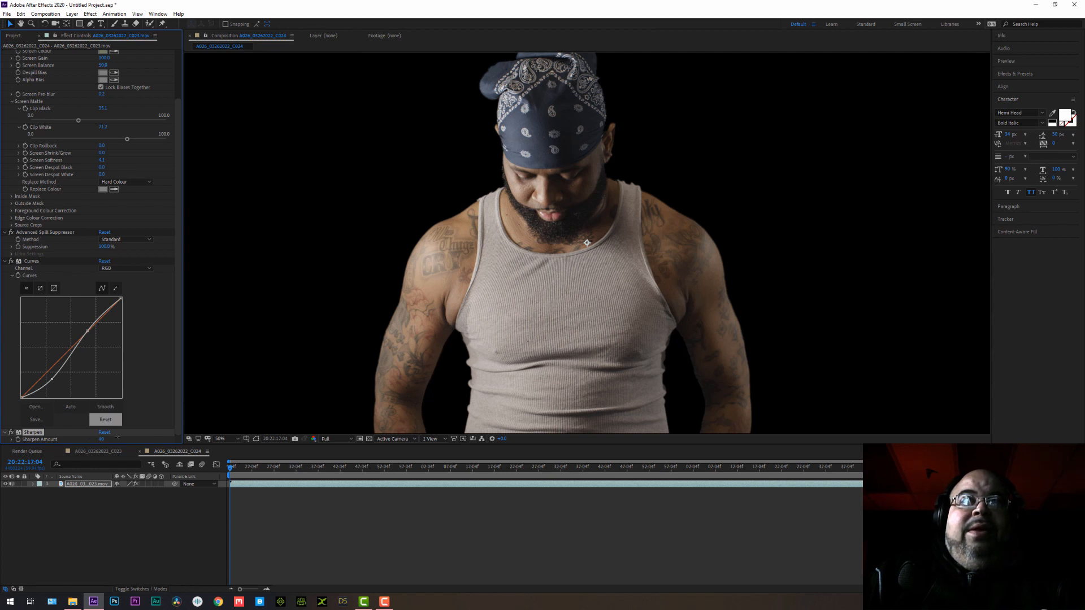
pyautogui.moveTo(114, 440); pyautogui.dragTo(111, 444)
# Collapse the Curves and Advanced Spill Suppressor settings along with Keylight's Screen Matte and About sections.
pyautogui.click(5, 262)
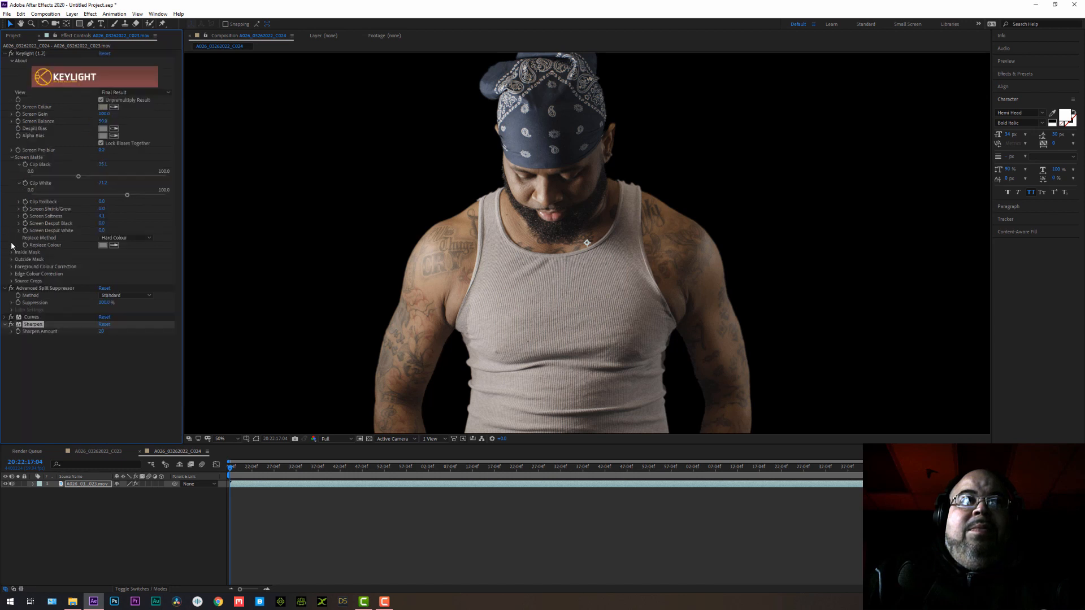
pyautogui.click(7, 287)
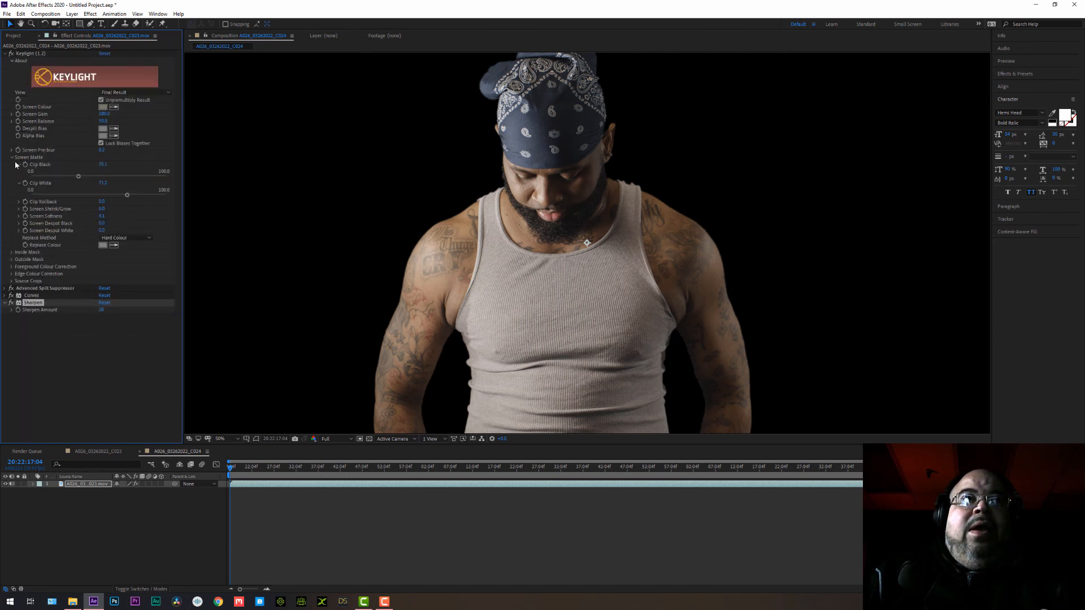
pyautogui.click(12, 158)
pyautogui.click(11, 61)
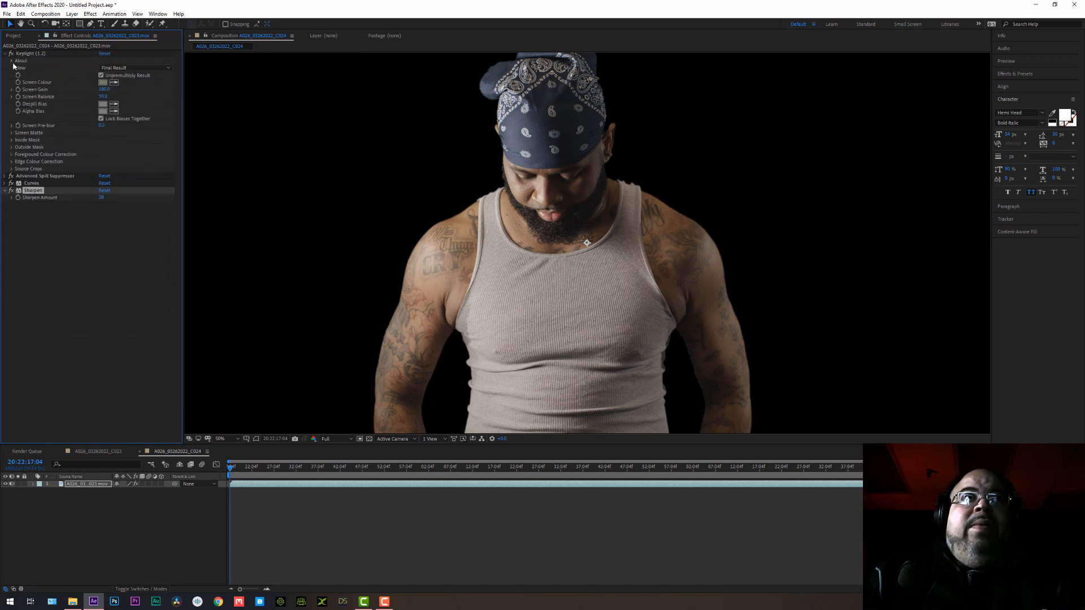
# Draw a closed four-point Pen mask around the man that cuts off the studio edges on both sides of the frame.
pyautogui.scroll(-3, 532, 239)
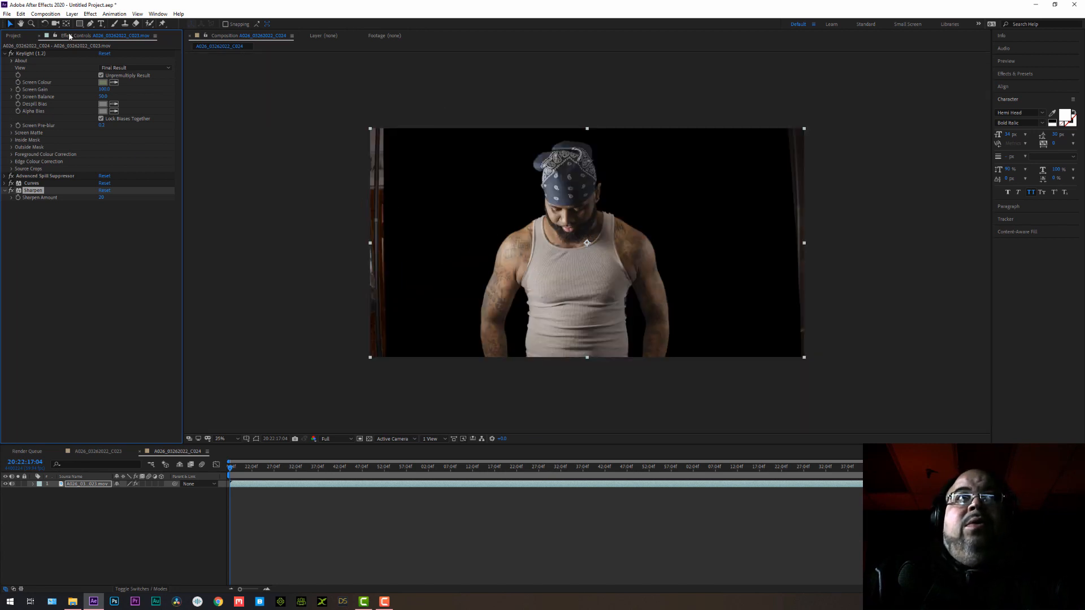
pyautogui.click(90, 24)
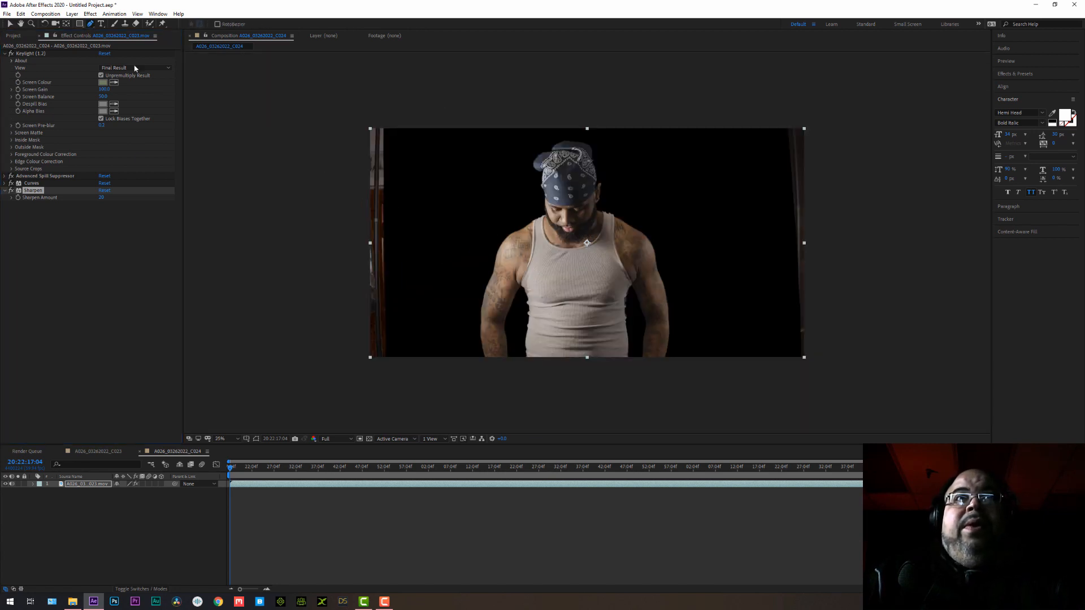
pyautogui.click(386, 121)
pyautogui.click(392, 370)
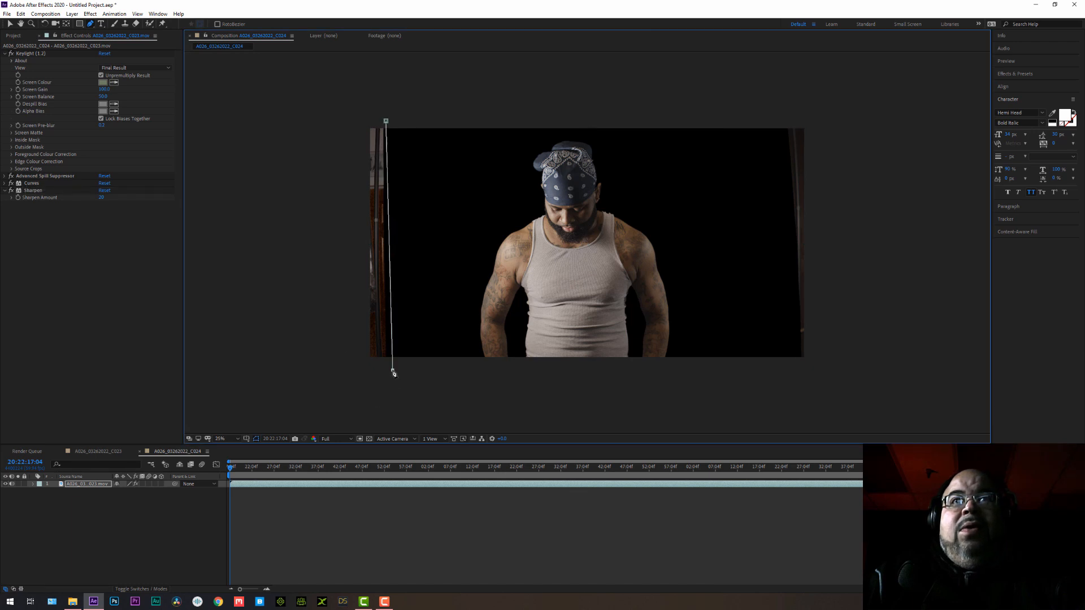
pyautogui.click(787, 376)
pyautogui.click(777, 121)
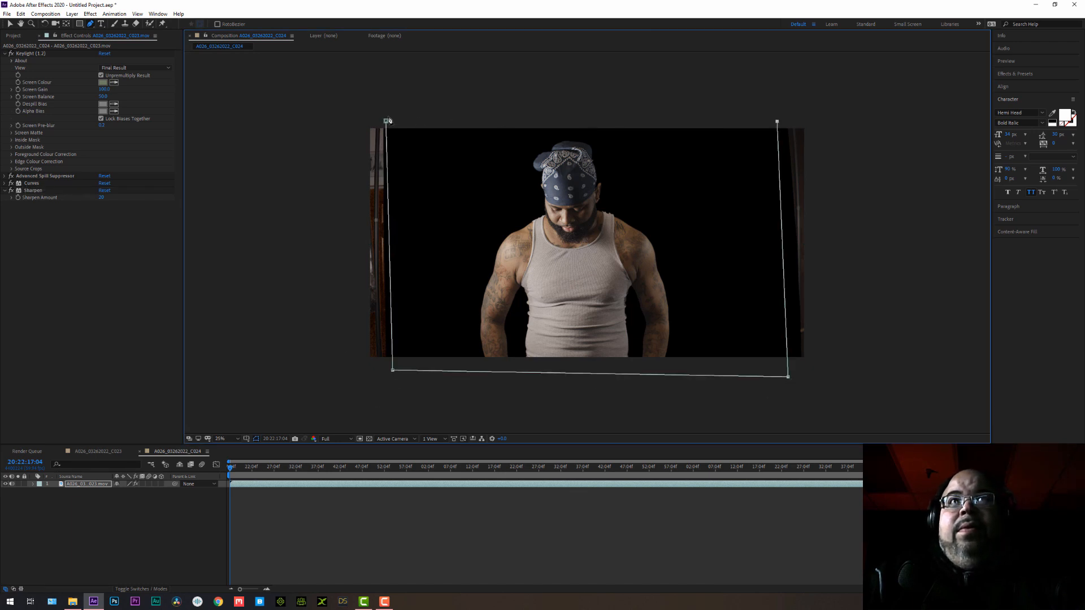
pyautogui.click(386, 121)
pyautogui.click(9, 25)
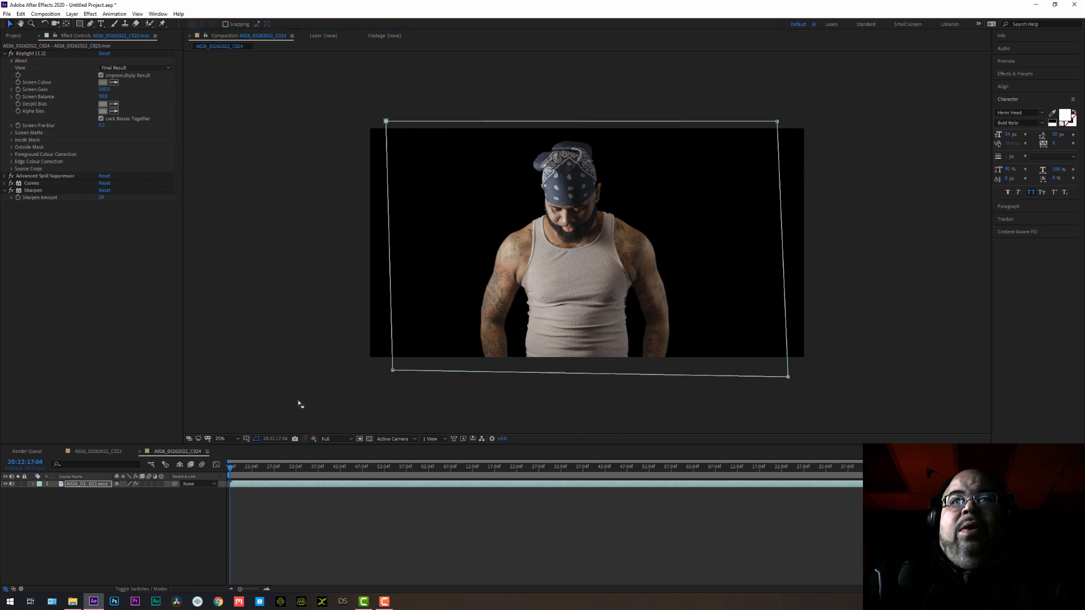
# Hide the mask and shape paths in the composition view and check the keyed man.
pyautogui.click(256, 439)
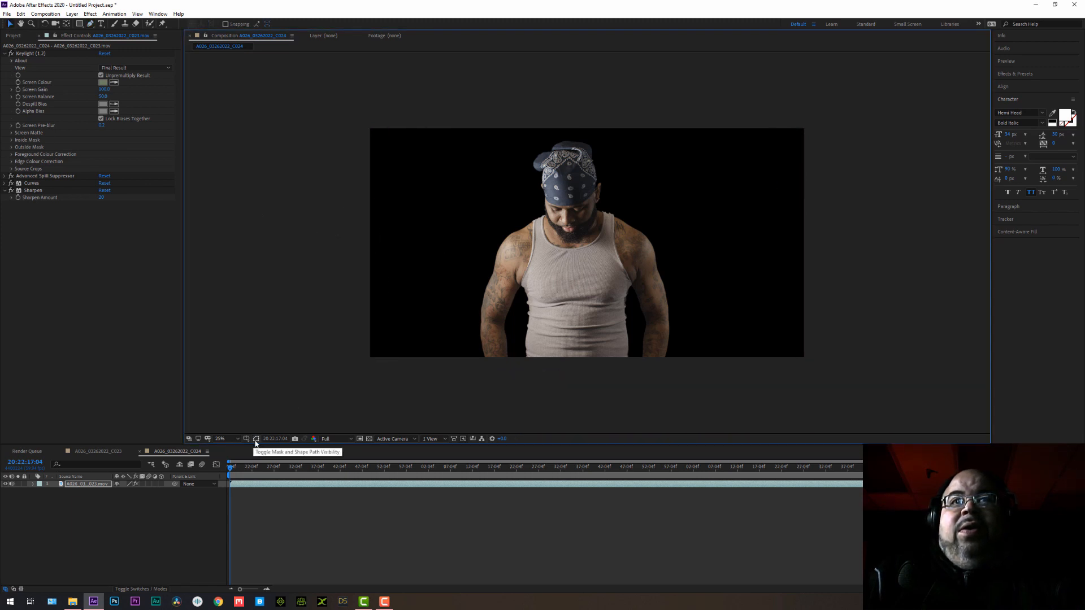
pyautogui.click(257, 439)
pyautogui.click(256, 439)
pyautogui.click(257, 439)
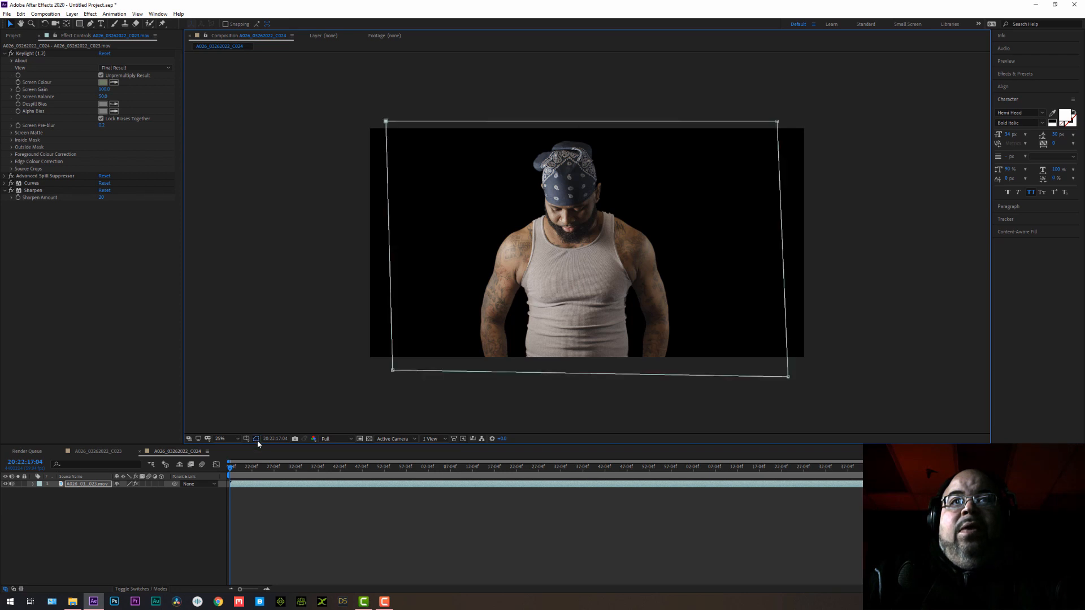
pyautogui.click(256, 439)
pyautogui.scroll(2, 580, 272)
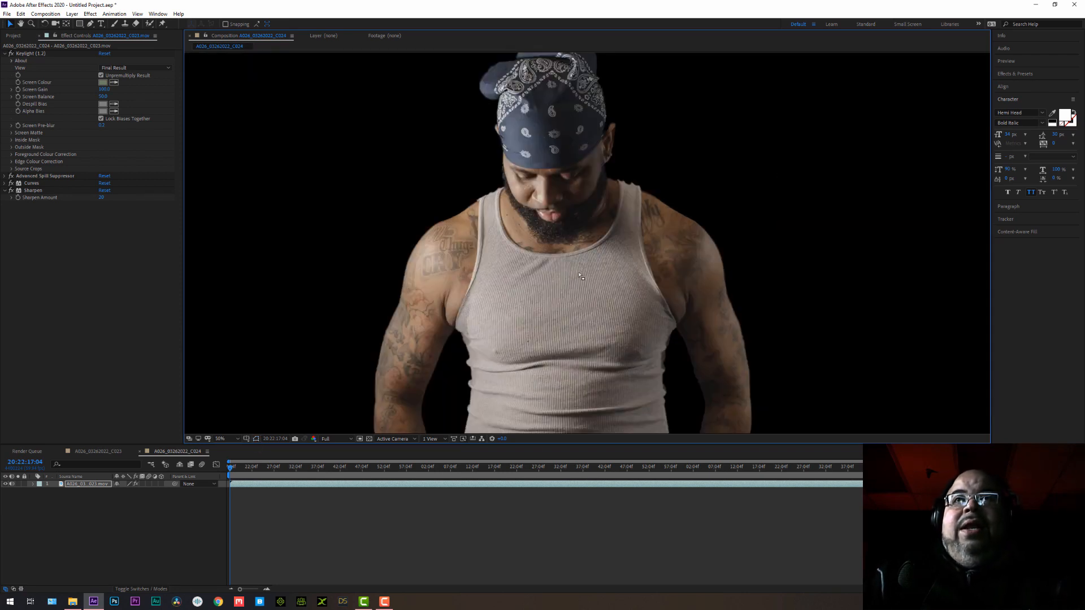
pyautogui.scroll(-4, 573, 279)
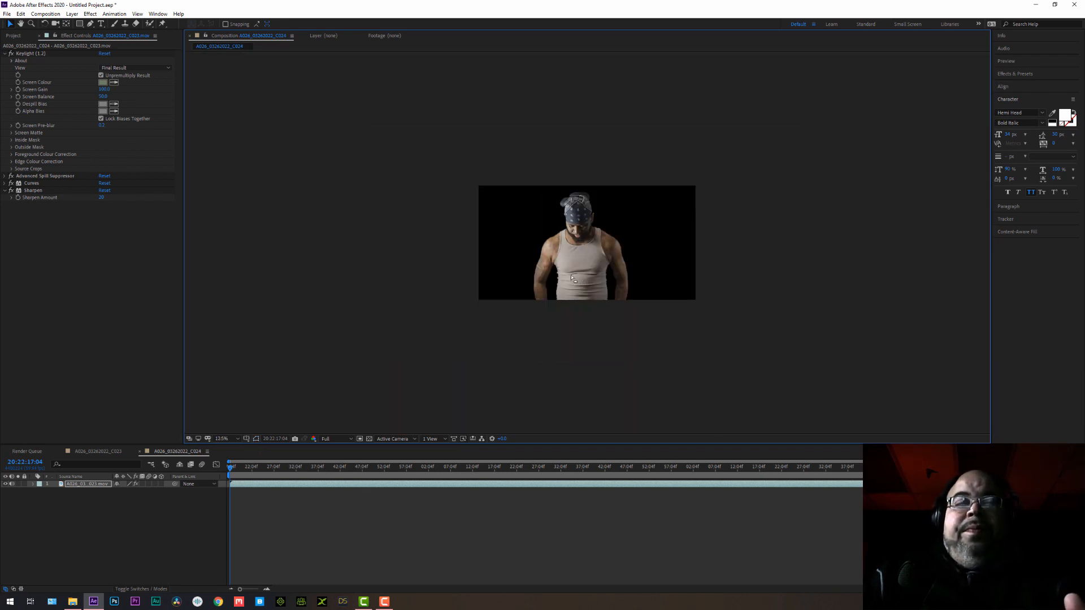
# Collapse the Keylight effect's settings and look over the whole keyed frame.
pyautogui.click(6, 53)
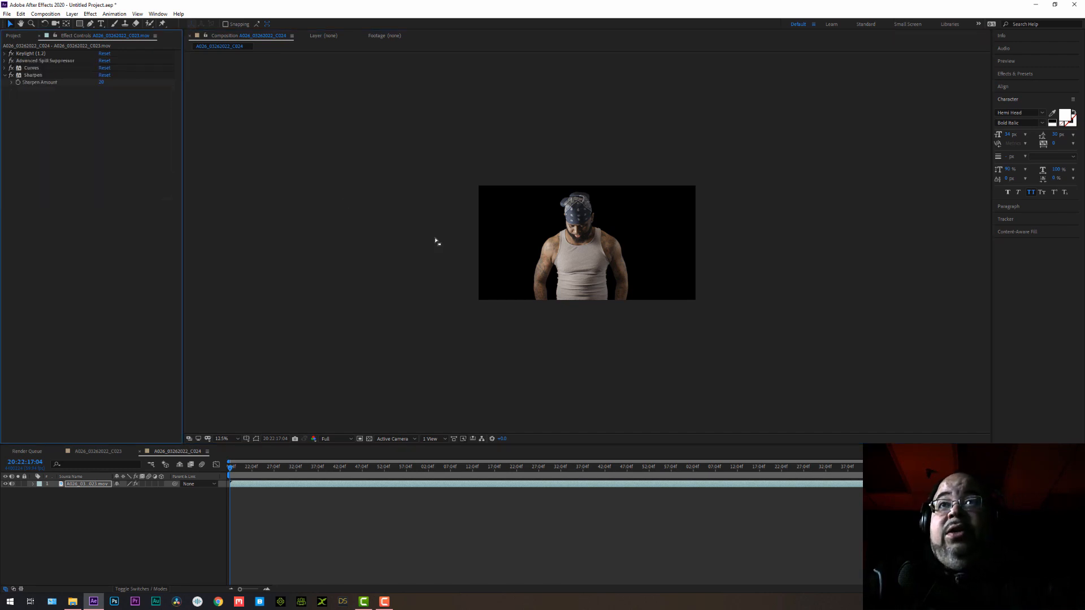
pyautogui.scroll(1, 586, 259)
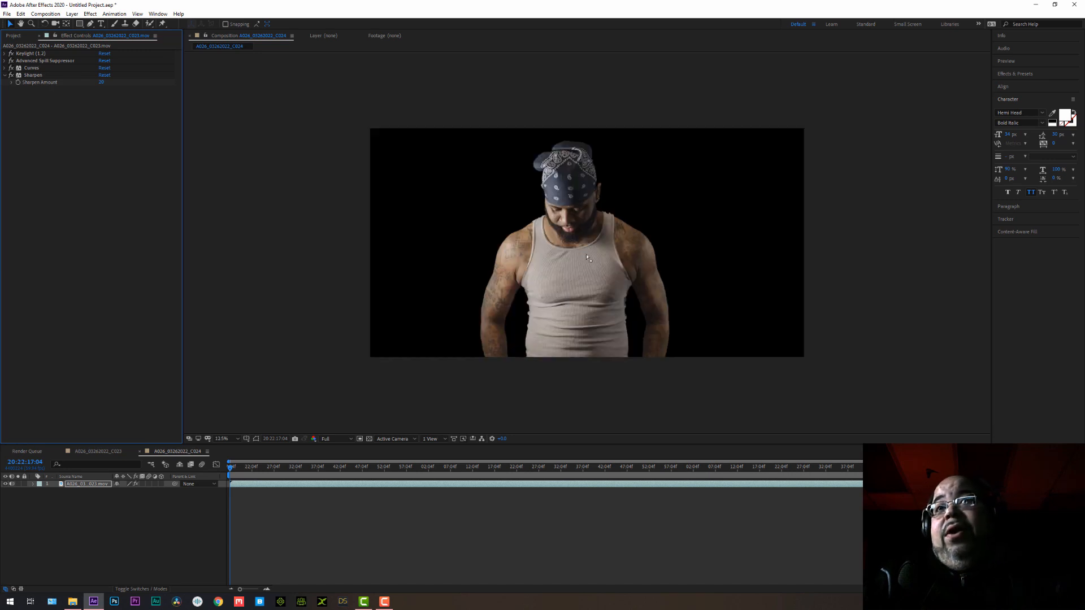
pyautogui.scroll(-1, 586, 257)
pyautogui.scroll(1, 607, 254)
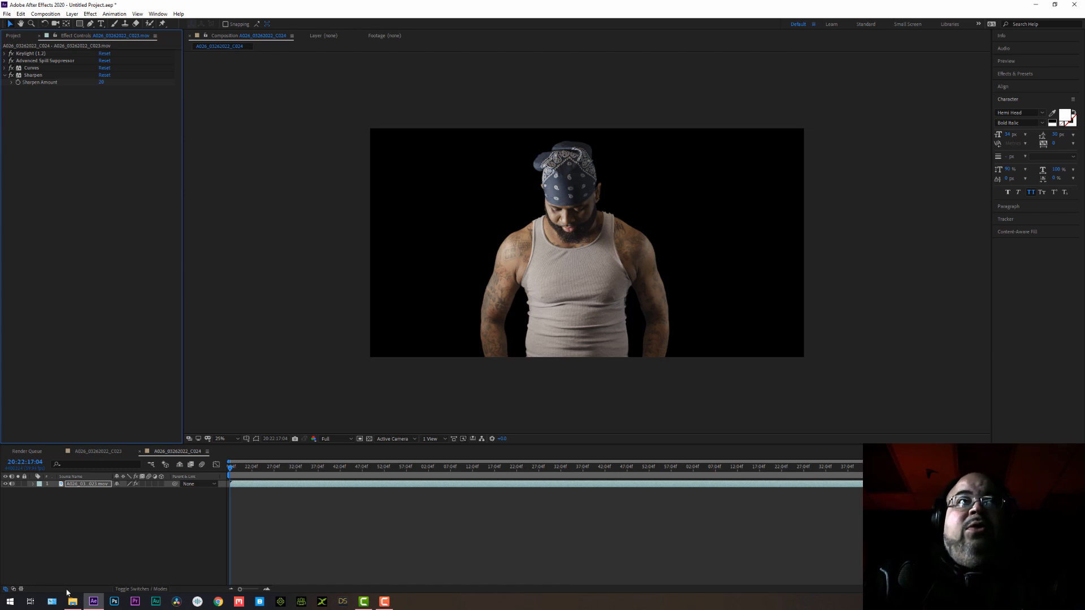
# Add a two-node camera with the 35mm preset to the composition, dismissing the notice about 2D layers.
pyautogui.click(13, 36)
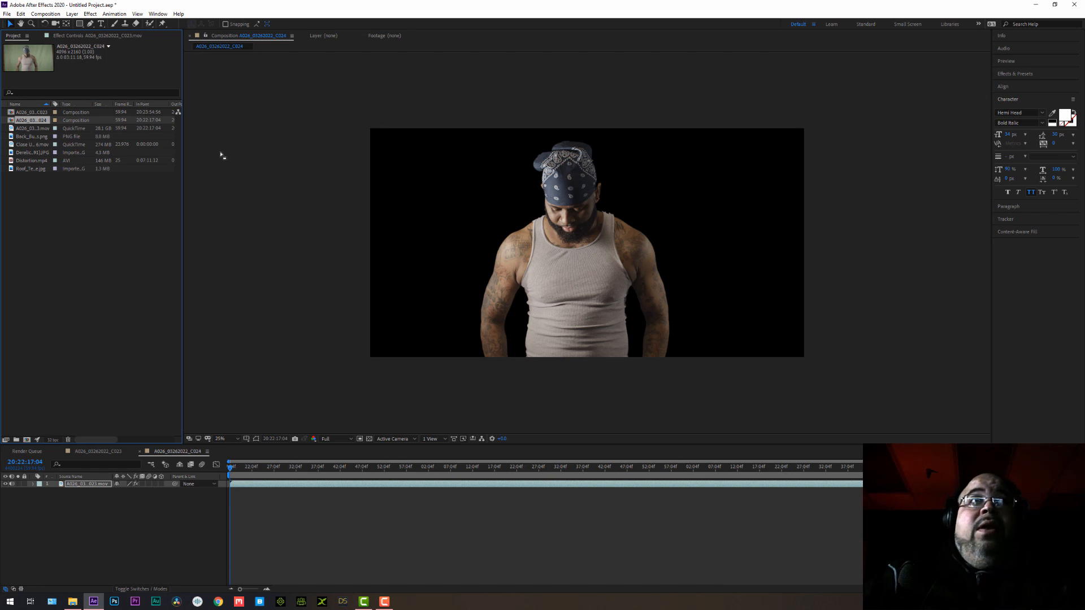
pyautogui.click(72, 14)
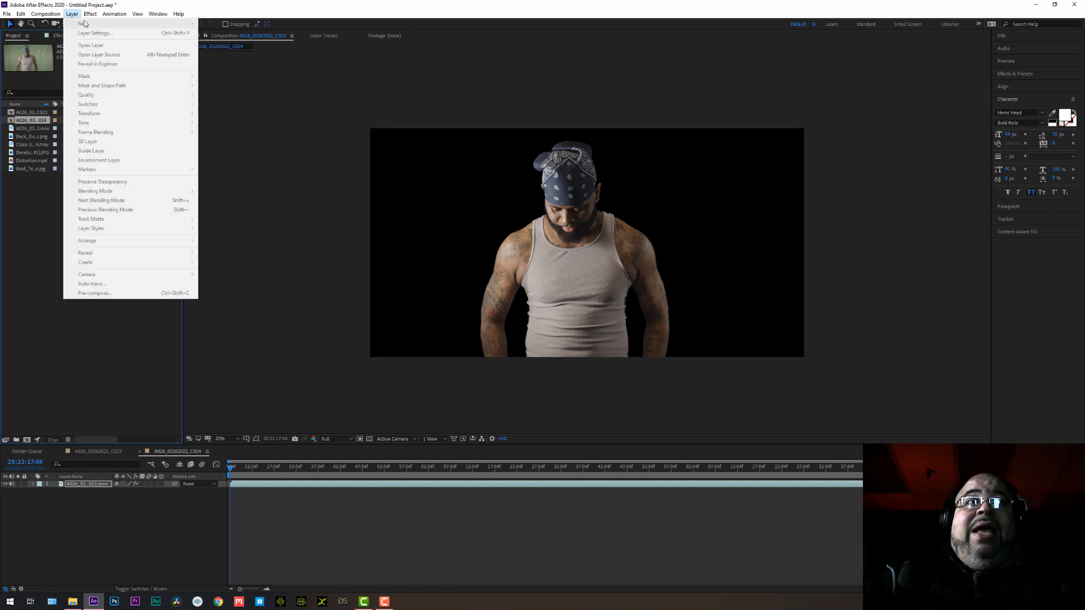
pyautogui.click(68, 511)
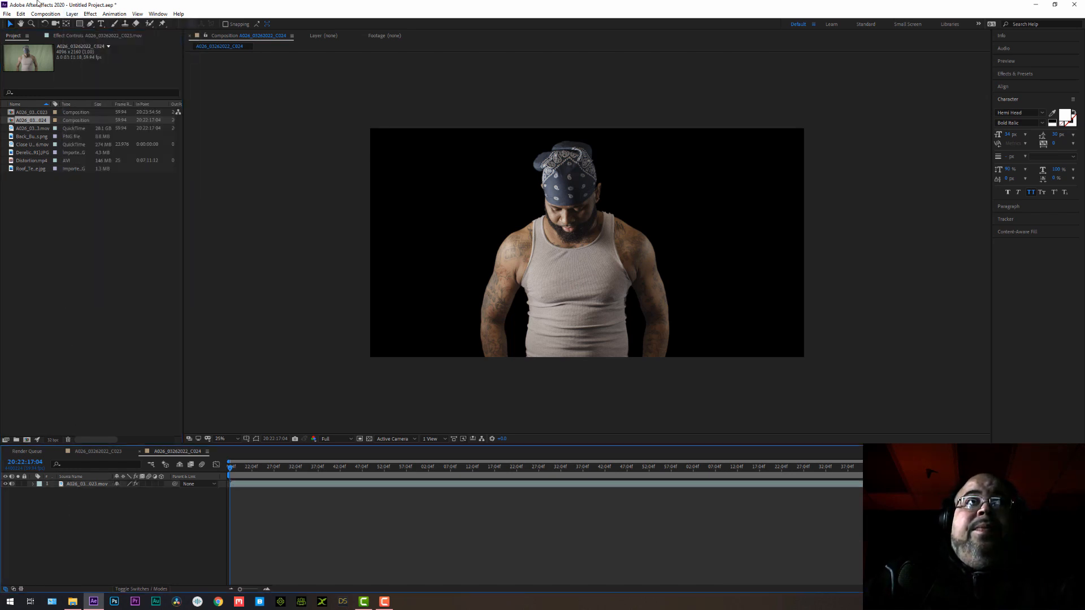
pyautogui.click(73, 14)
pyautogui.moveTo(184, 23)
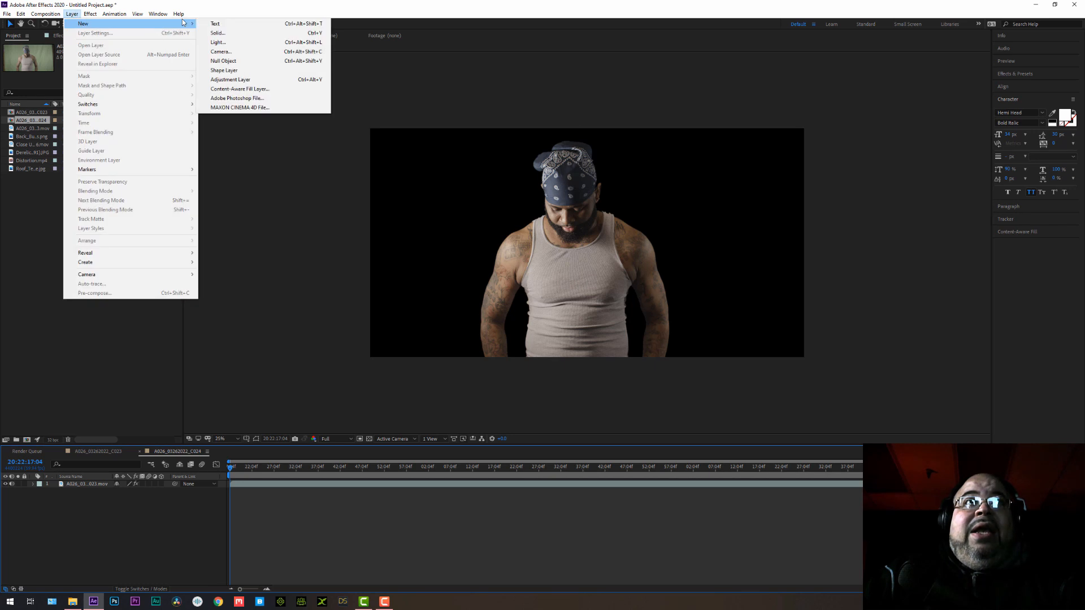
pyautogui.click(233, 52)
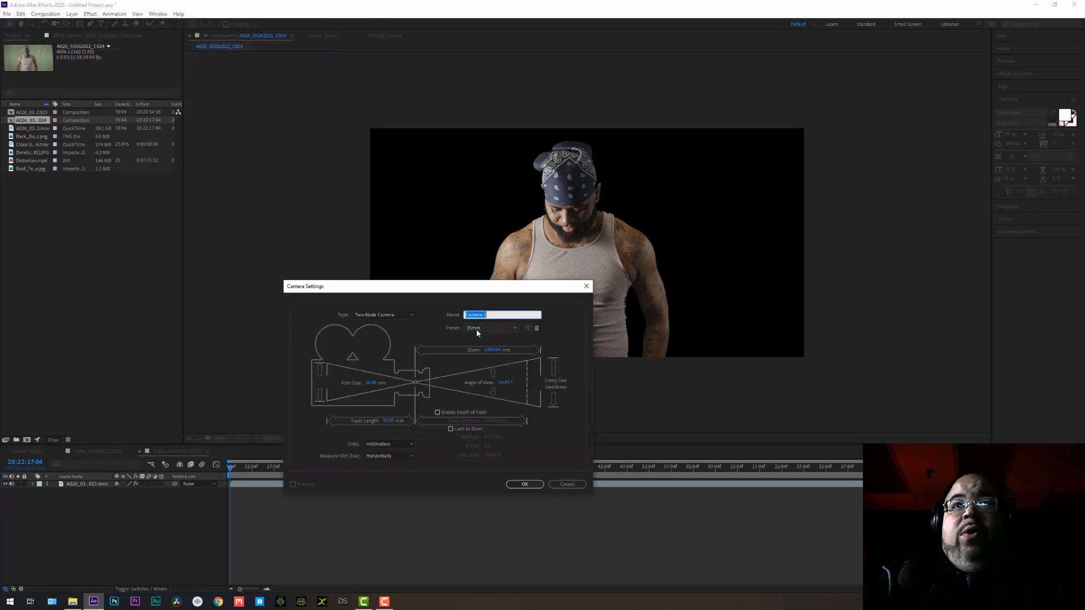
pyautogui.click(525, 484)
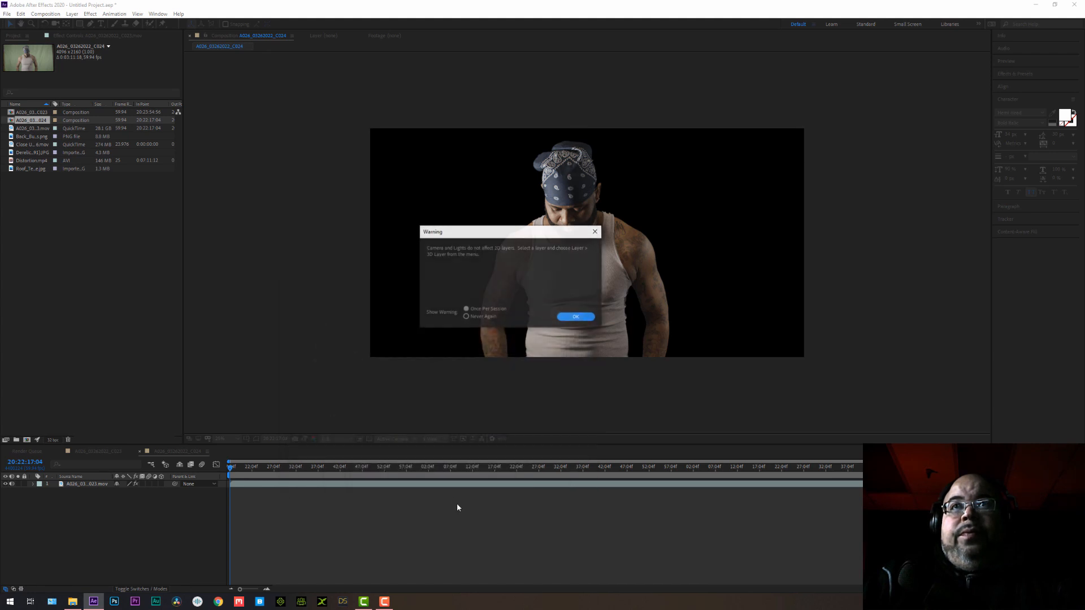
pyautogui.click(575, 317)
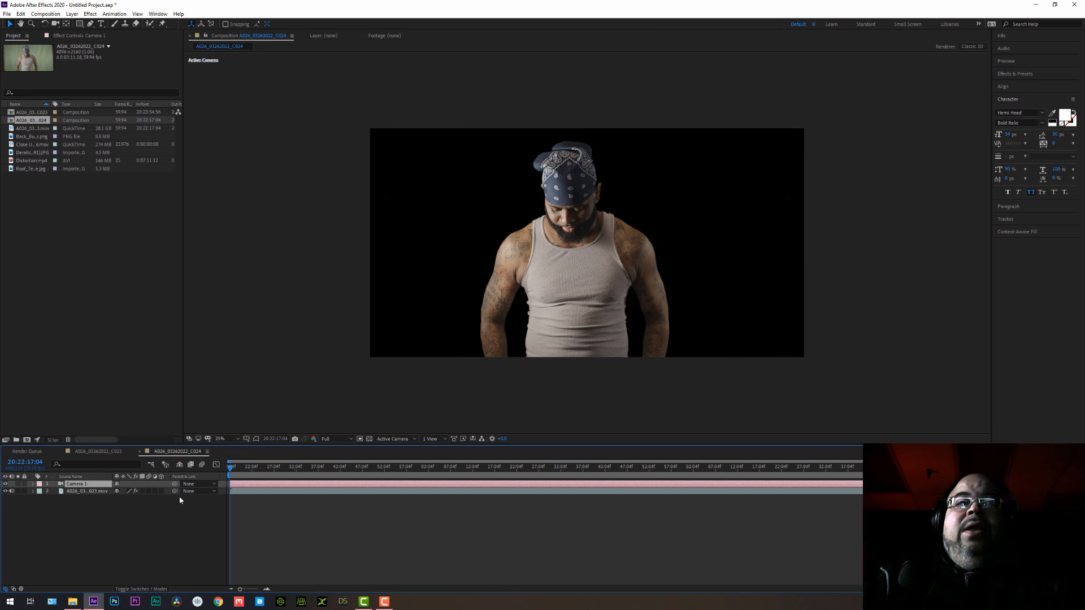
# Add the Derelict Car Park (91).JPG image to the composition as the bottom layer, behind the keyed man.
pyautogui.click(28, 139)
pyautogui.click(29, 144)
pyautogui.click(28, 153)
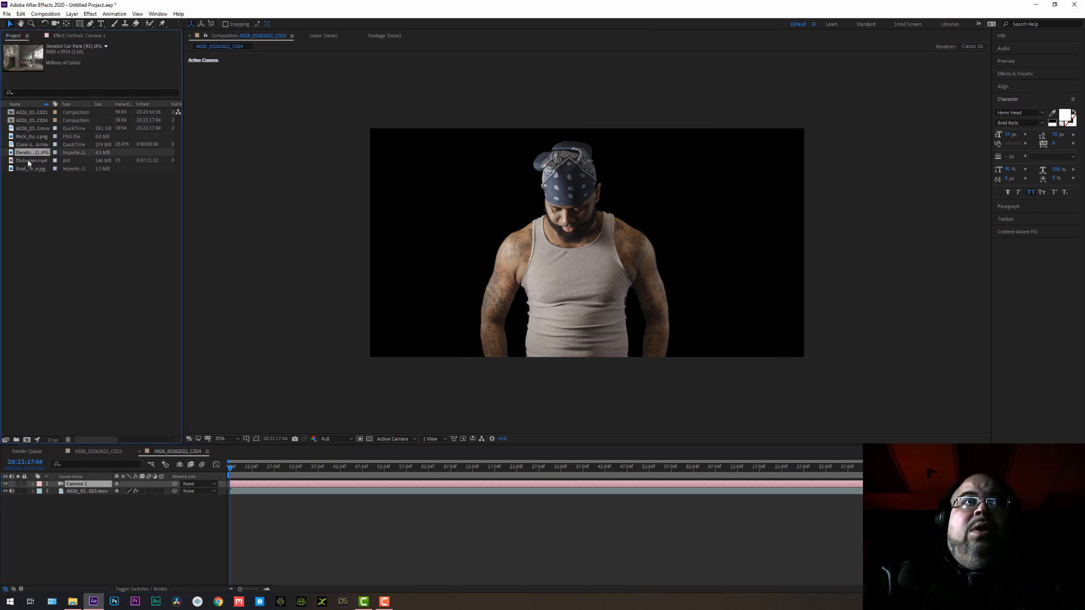
pyautogui.moveTo(30, 154); pyautogui.dragTo(70, 499)
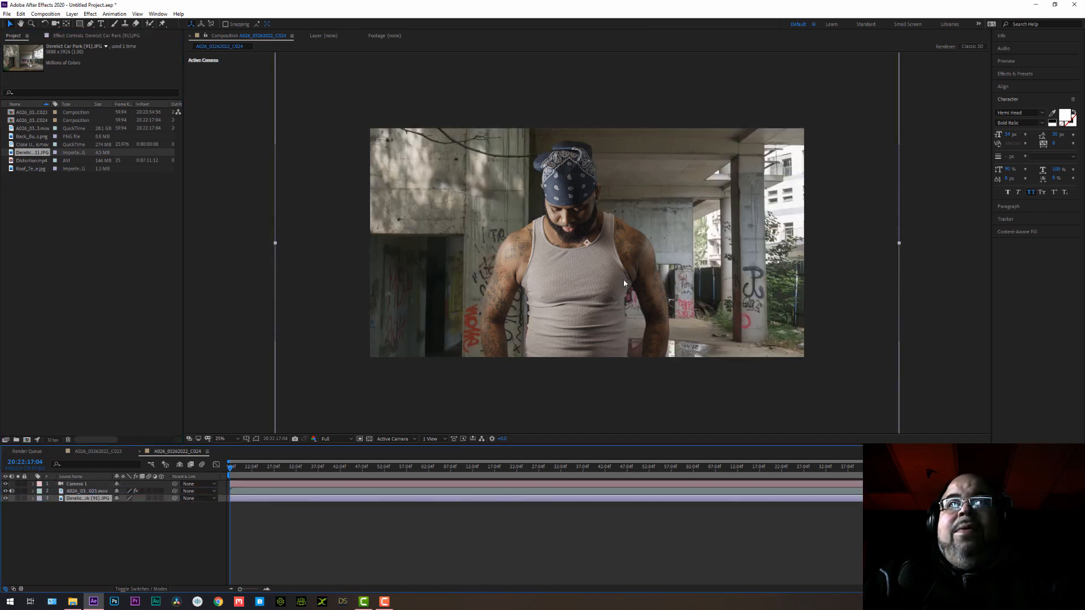
# Scale the car park background down proportionally until it is just slightly larger than the composition frame.
pyautogui.press(',')
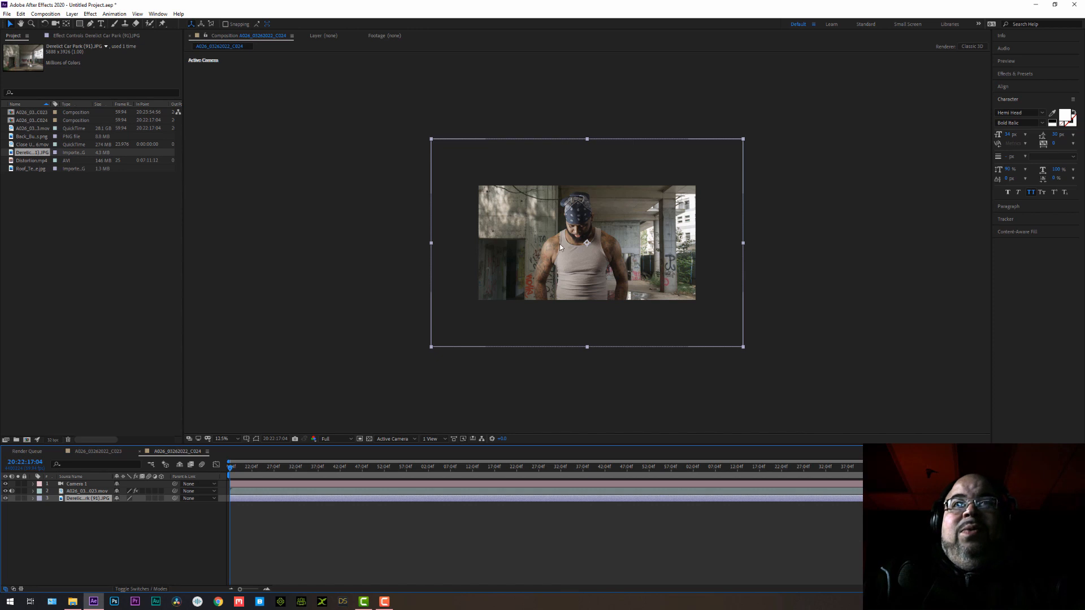
pyautogui.press('.')
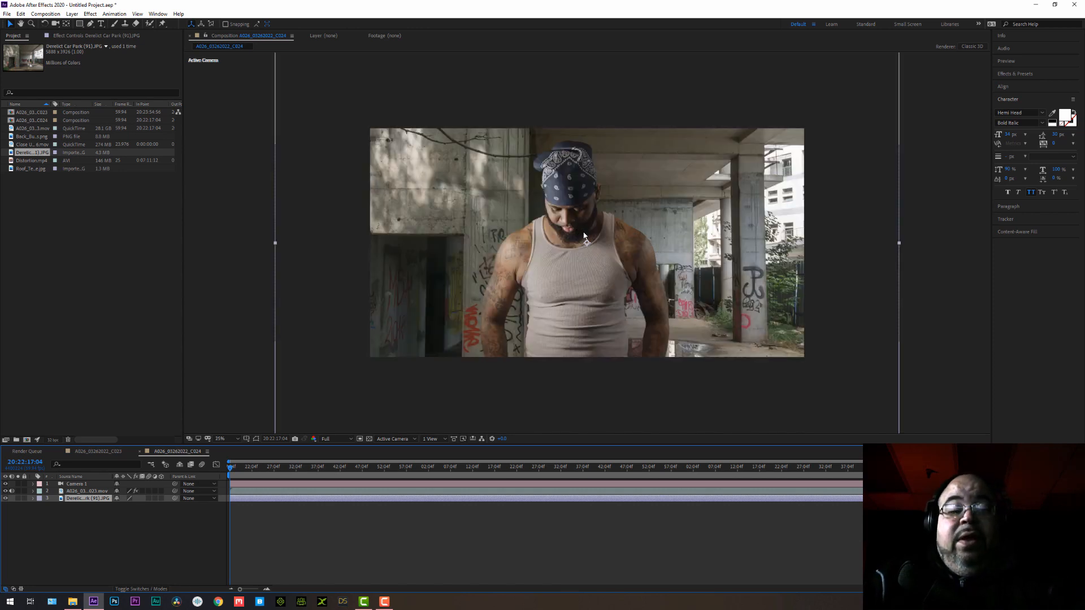
pyautogui.press(',')
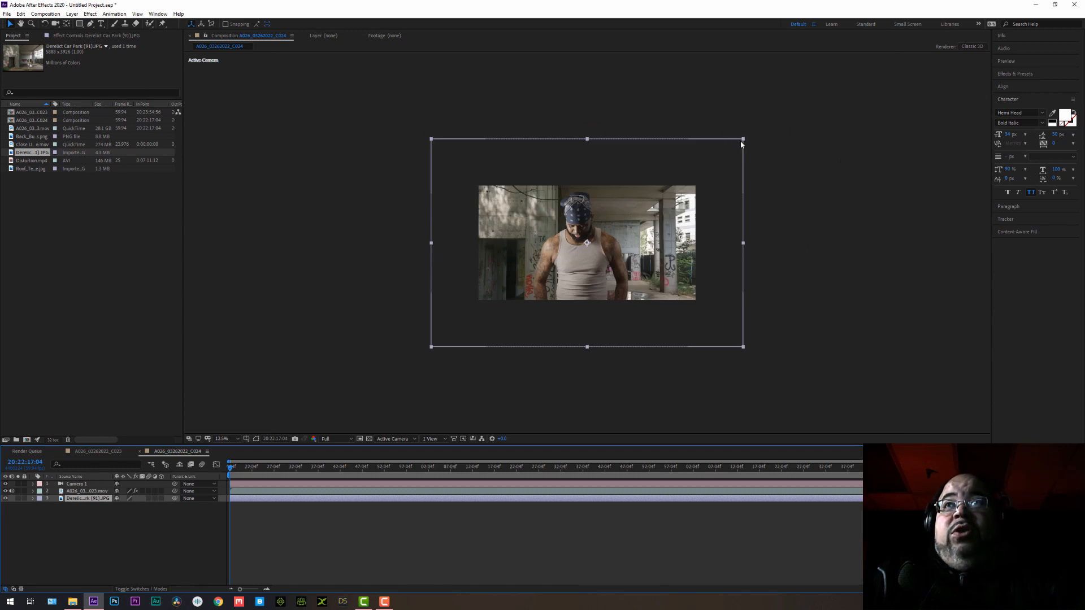
pyautogui.moveTo(743, 143); pyautogui.dragTo(658, 116)
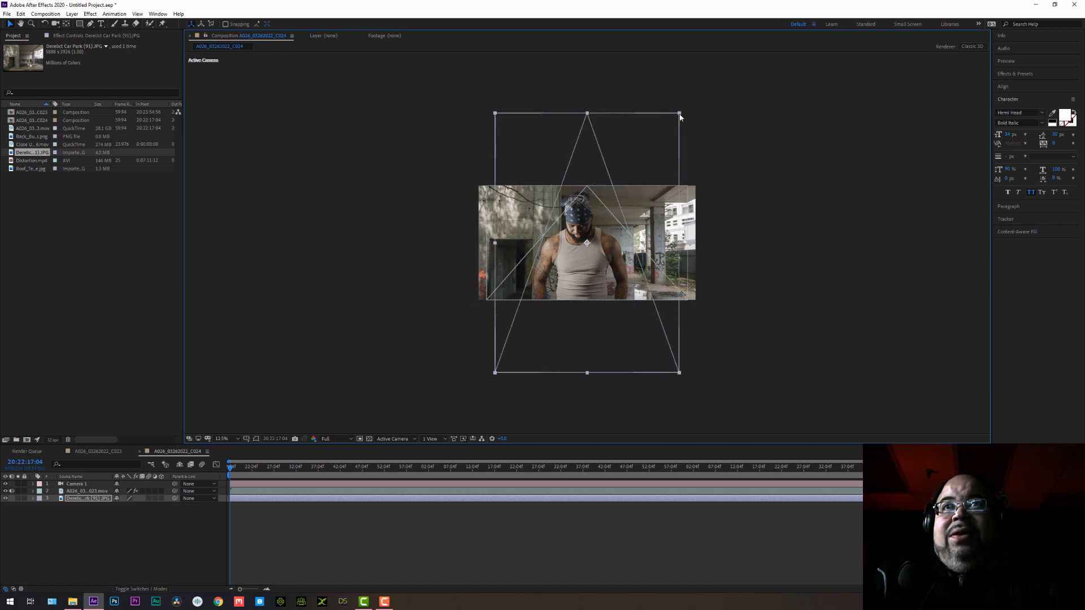
pyautogui.moveTo(648, 164); pyautogui.dragTo(744, 143)
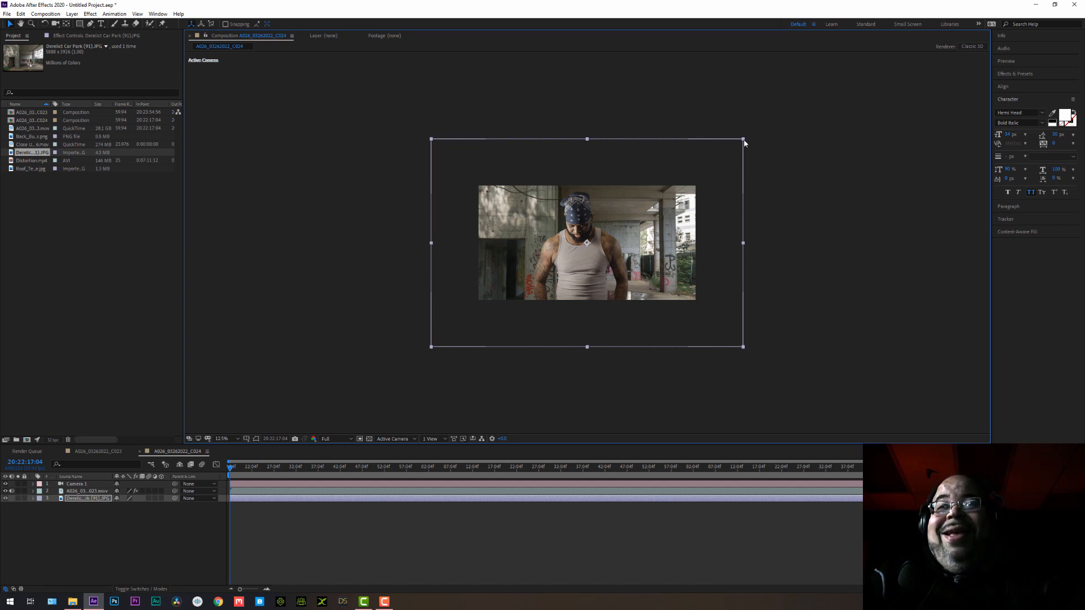
pyautogui.moveTo(744, 143); pyautogui.dragTo(700, 172)
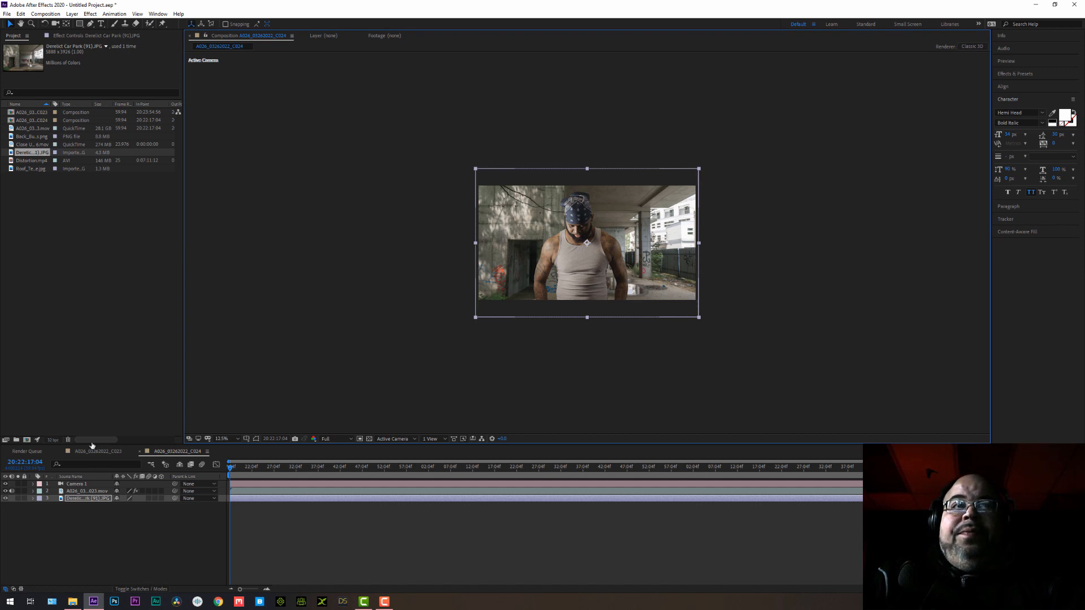
# Make both the car park image and the man's footage 3D layers.
pyautogui.click(161, 498)
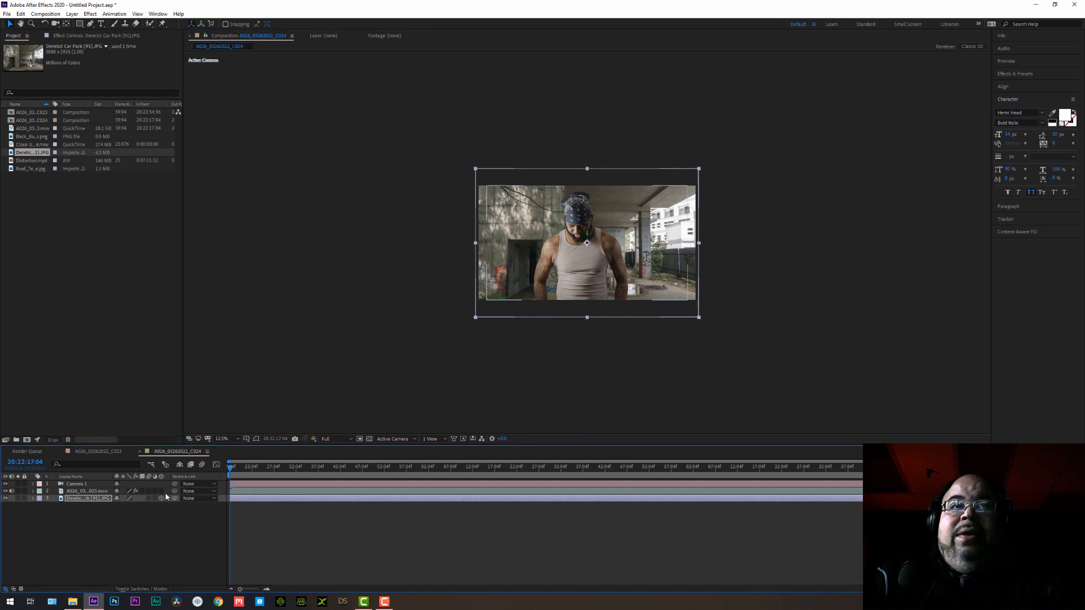
pyautogui.click(161, 491)
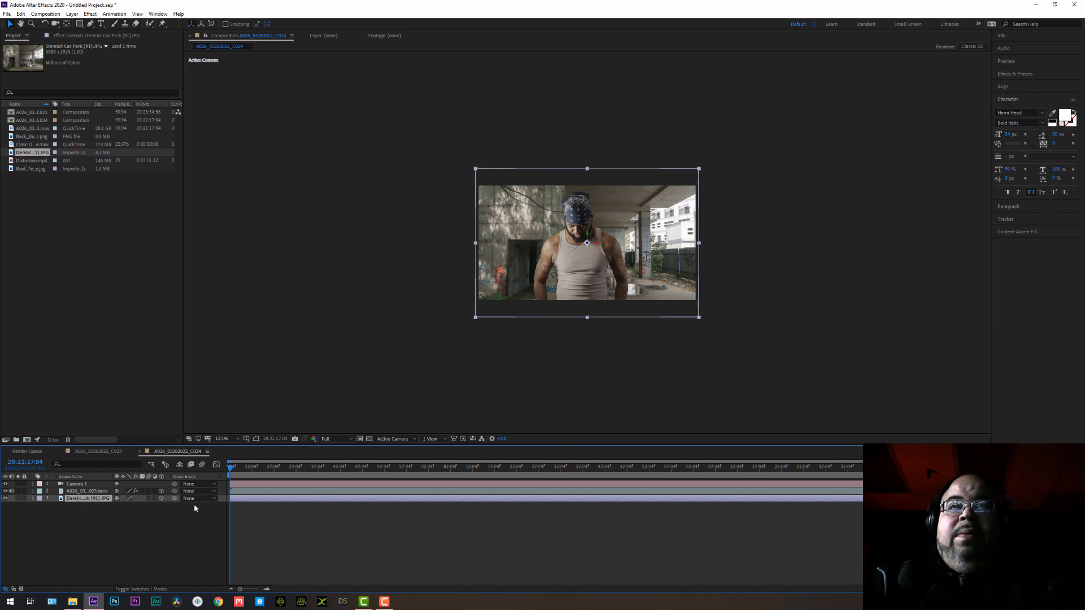
pyautogui.scroll(1, 587, 249)
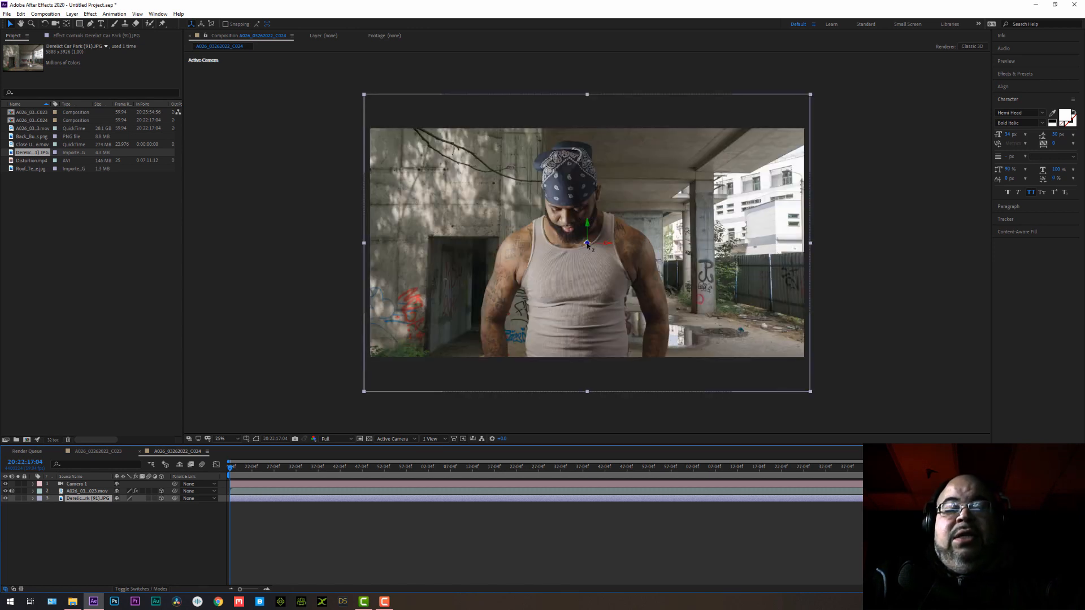
# Push the car park layer far back in Z depth and scale it up to fill the frame again.
pyautogui.click(588, 244)
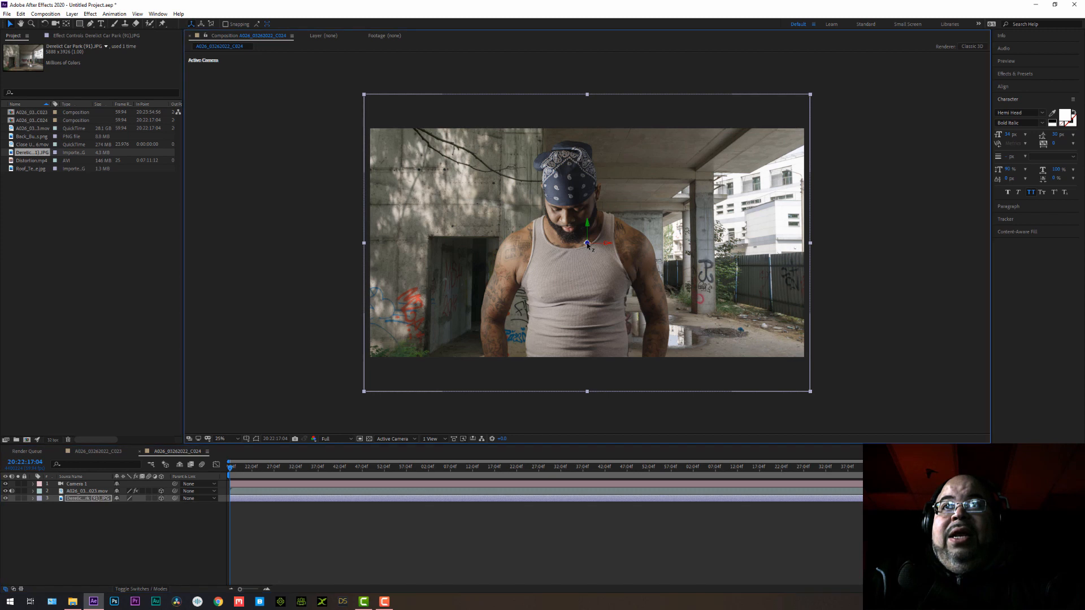
pyautogui.moveTo(587, 244); pyautogui.dragTo(383, 326)
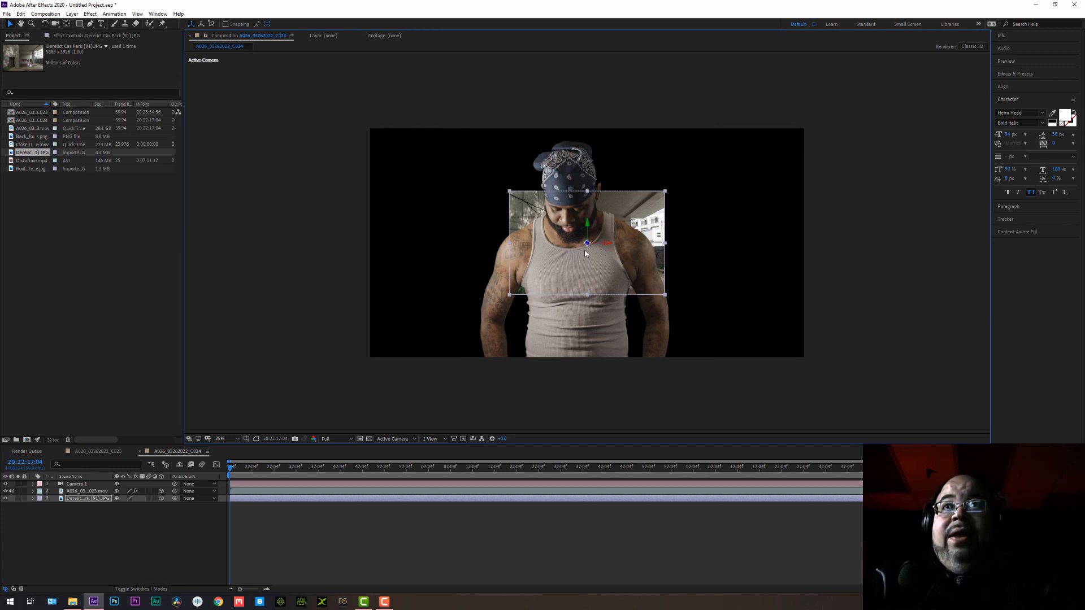
pyautogui.moveTo(585, 245); pyautogui.dragTo(400, 393)
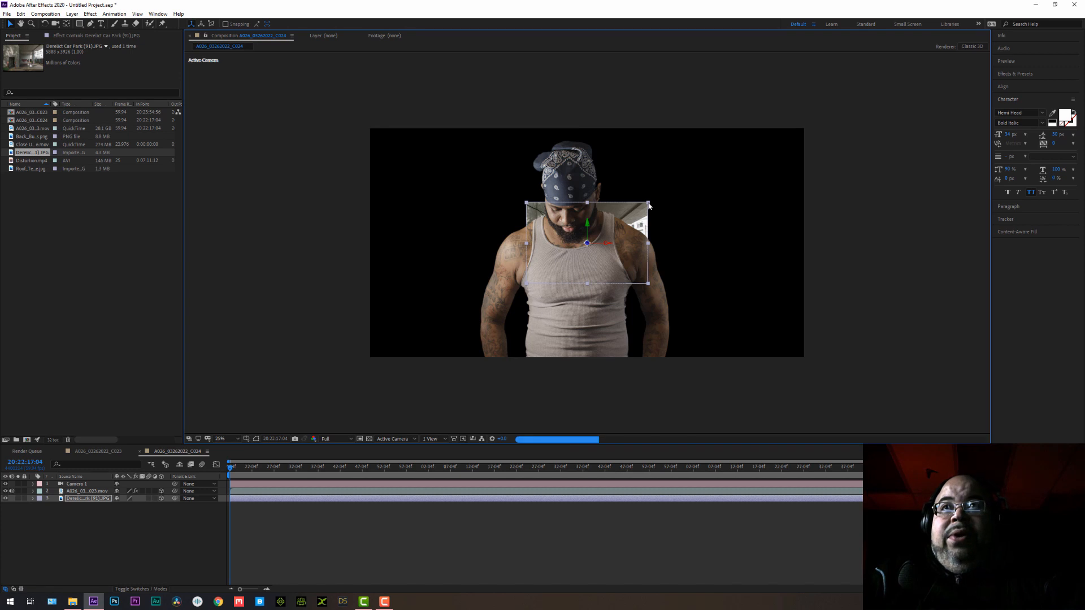
pyautogui.moveTo(648, 204); pyautogui.dragTo(875, 99)
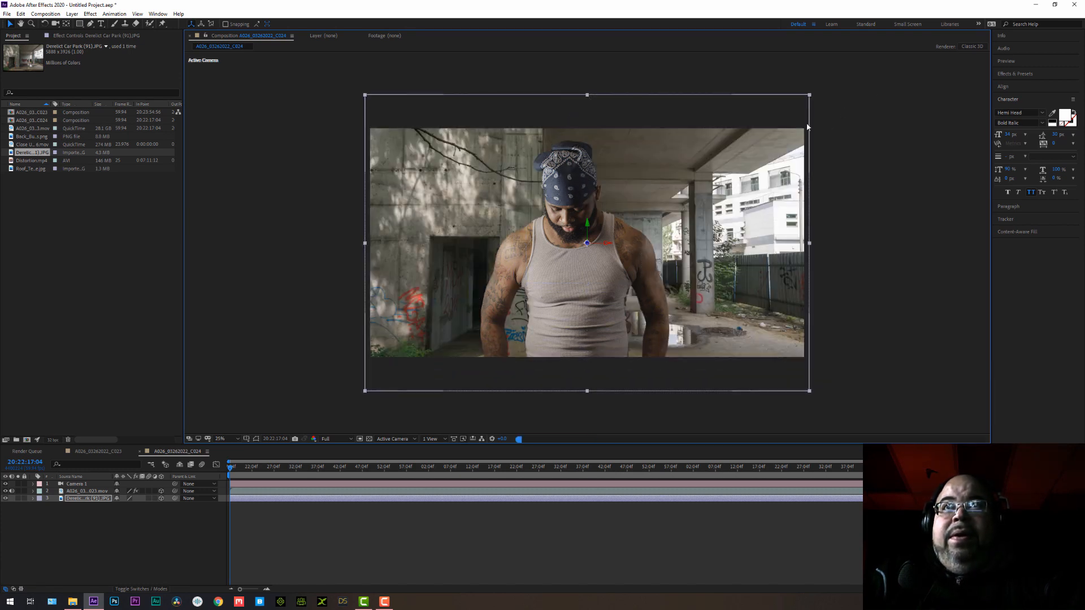
# Push the man's footage back in Z depth and enlarge it to slightly more than the frame's width.
pyautogui.click(85, 490)
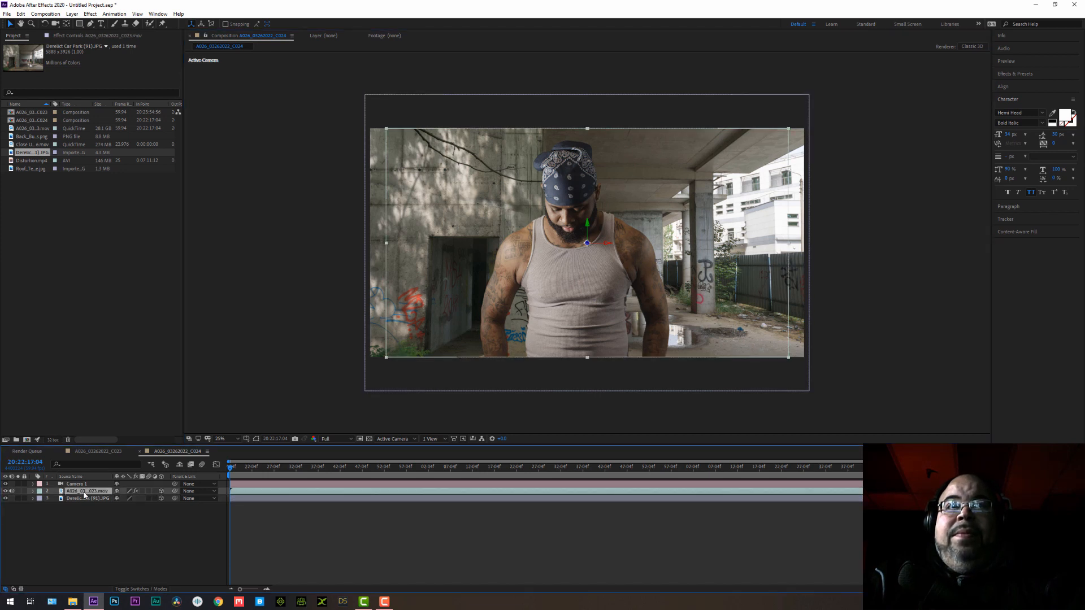
pyautogui.click(587, 245)
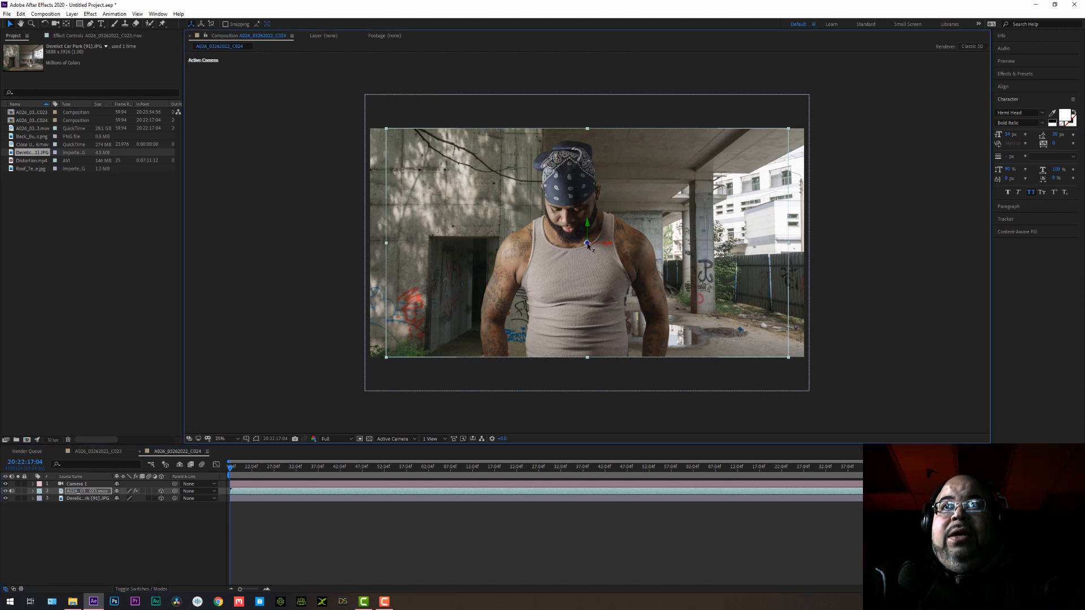
pyautogui.moveTo(588, 245); pyautogui.dragTo(262, 415)
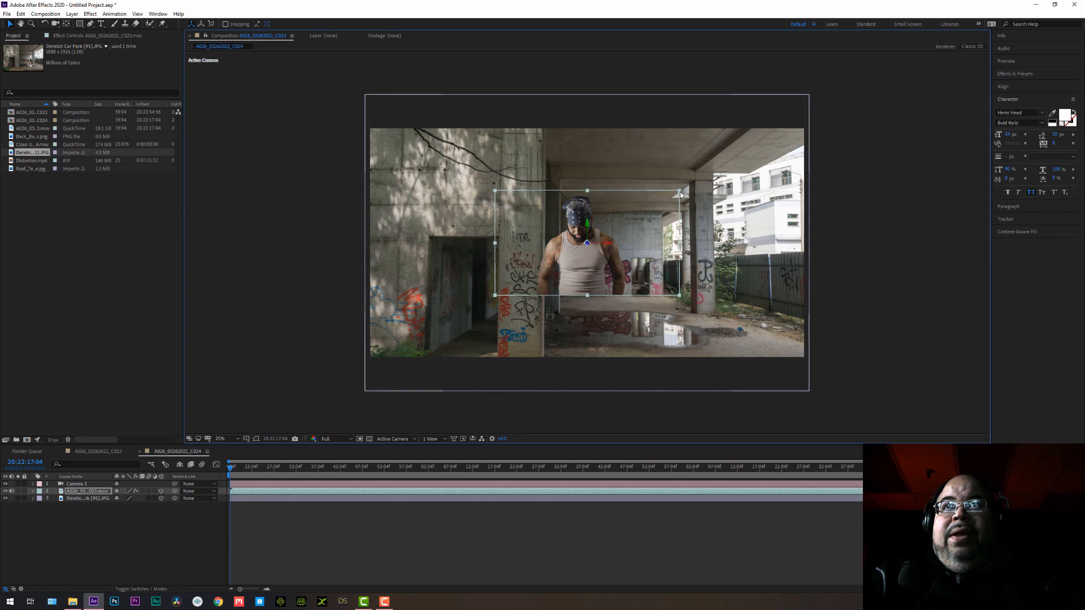
pyautogui.moveTo(680, 194); pyautogui.dragTo(852, 123)
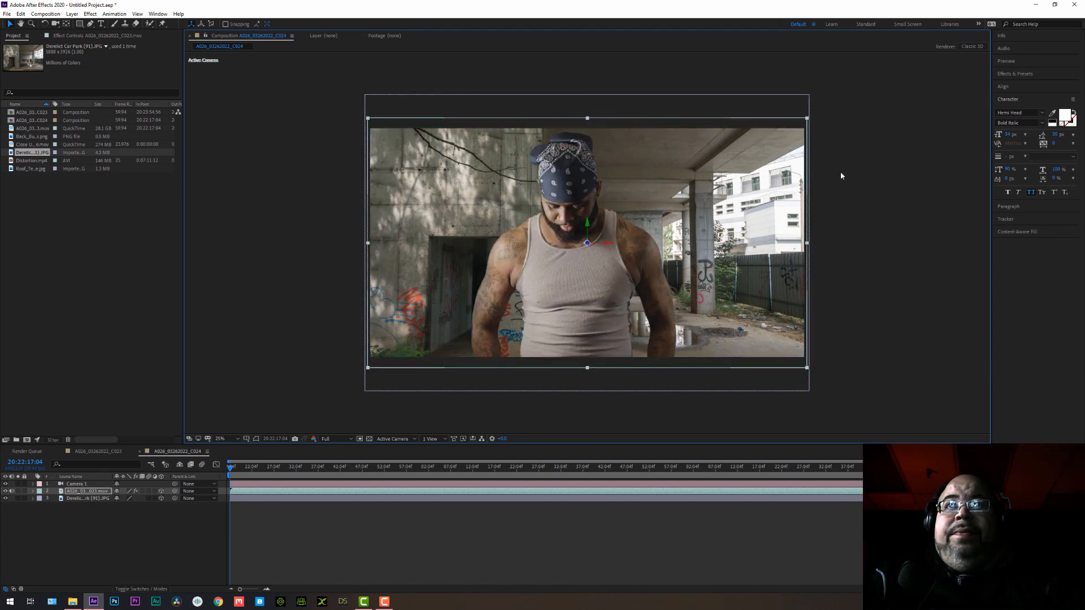
# Shift the car park background slightly down along its vertical axis, undoing the extra sideways and downward move.
pyautogui.click(83, 499)
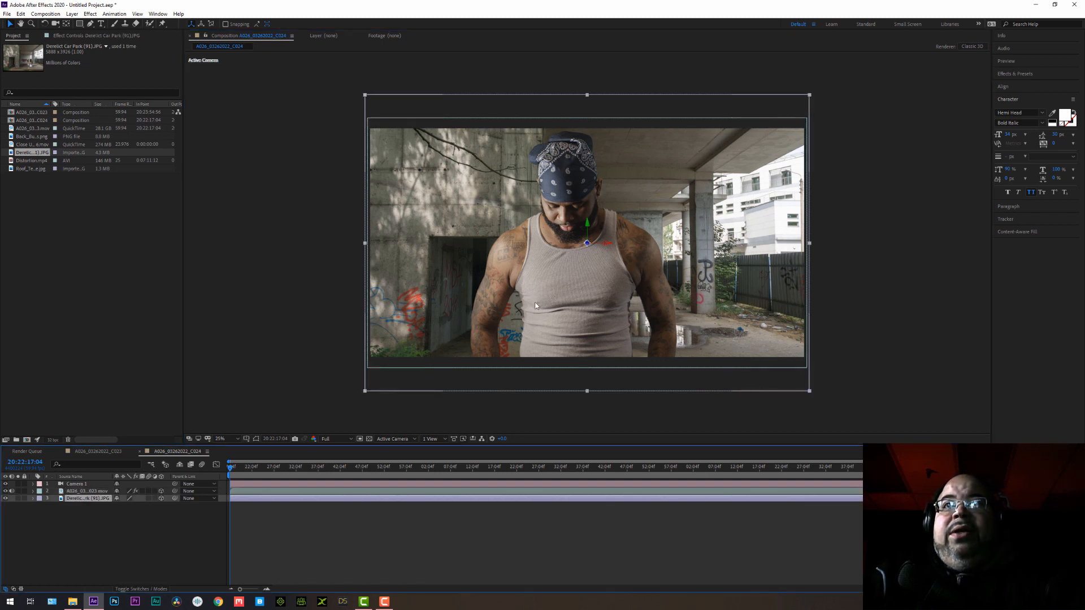
pyautogui.moveTo(590, 229); pyautogui.dragTo(589, 298)
pyautogui.moveTo(589, 307); pyautogui.dragTo(596, 237)
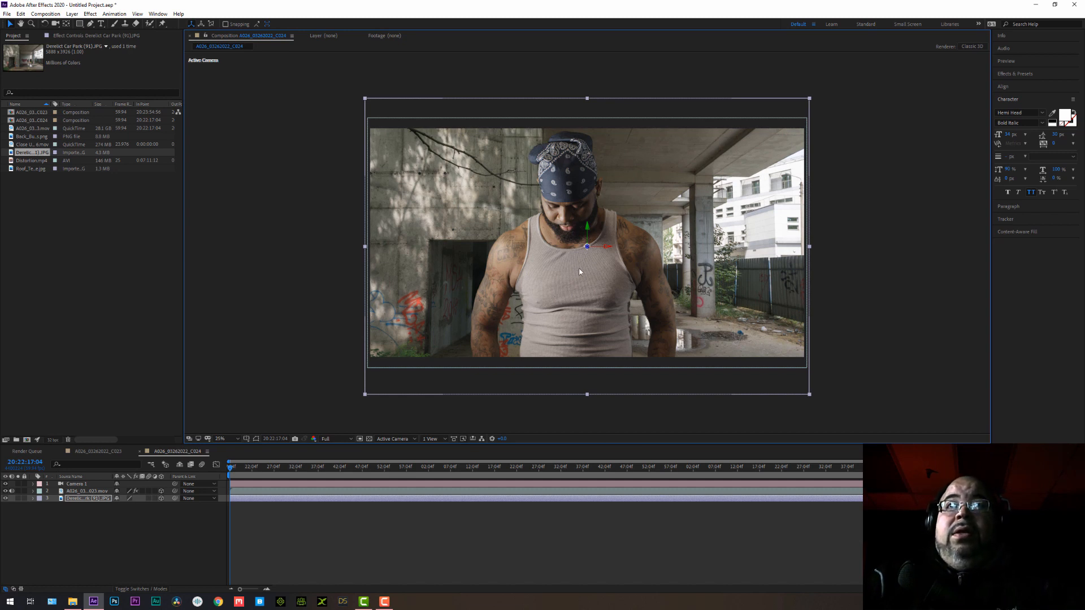
pyautogui.moveTo(590, 234); pyautogui.dragTo(591, 239)
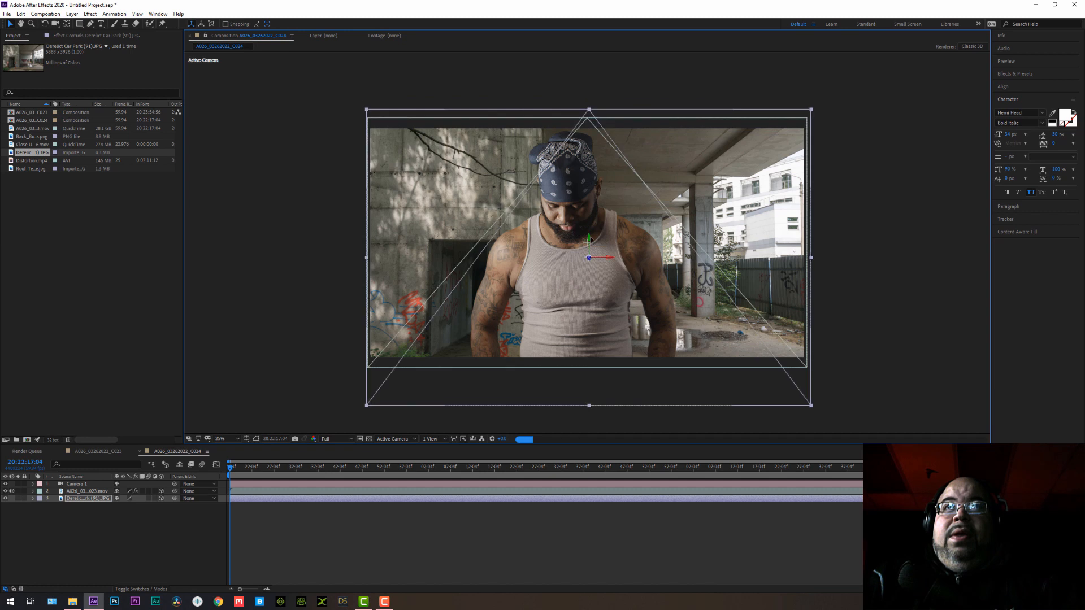
pyautogui.hotkey('ctrl', 'z')
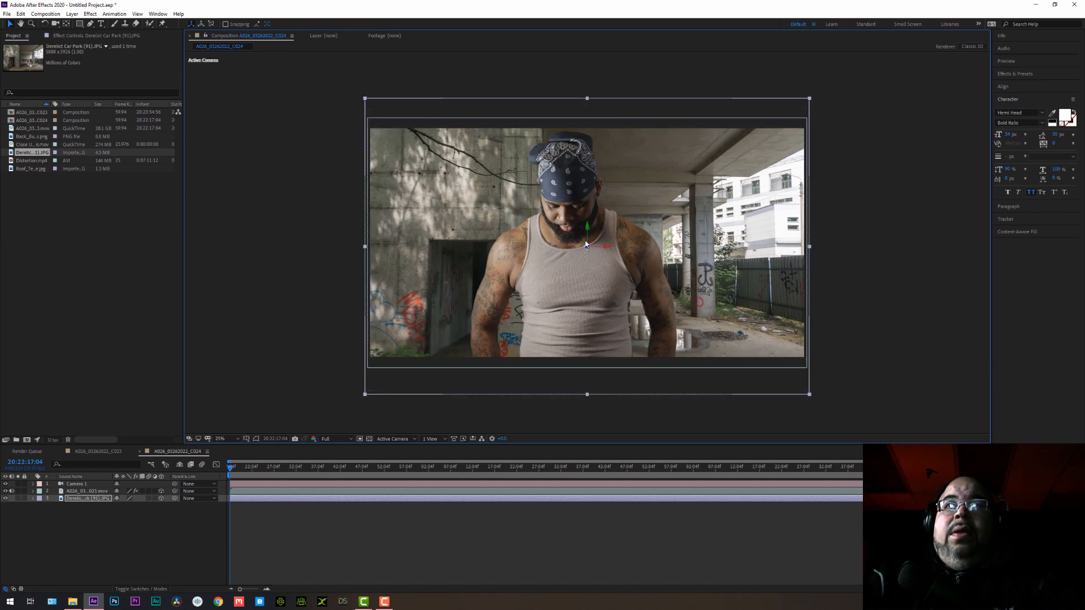
# Lower the man's footage slightly so that there is some space above his bandana.
pyautogui.click(85, 491)
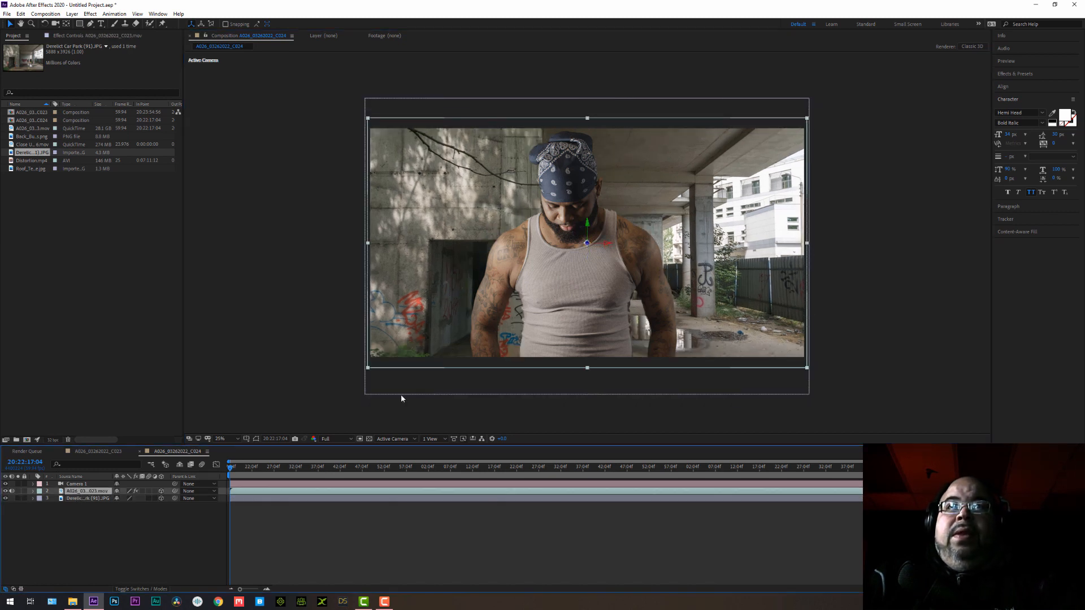
pyautogui.click(588, 227)
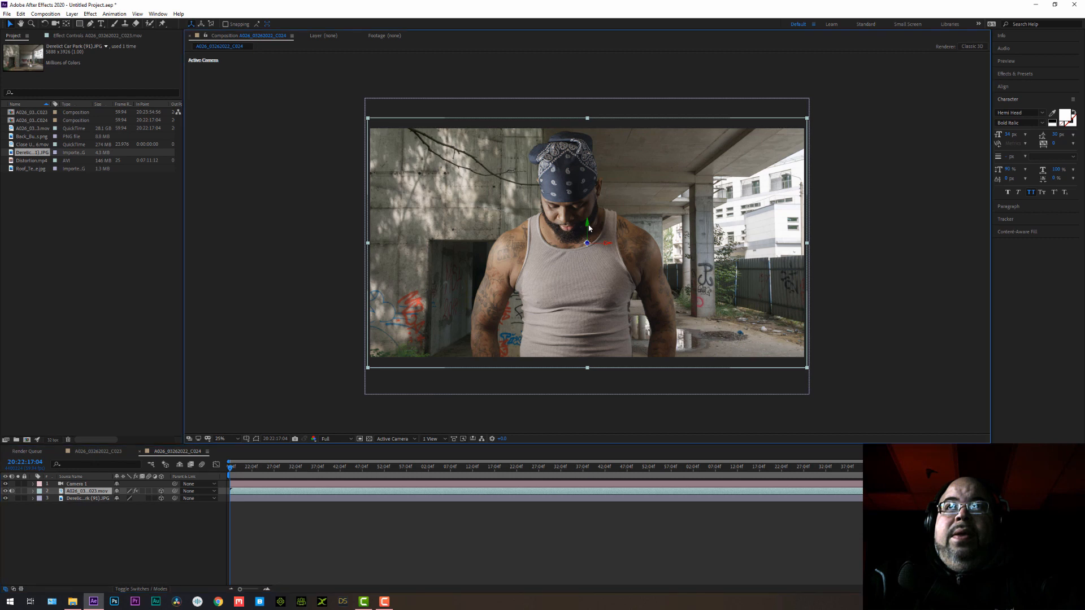
pyautogui.moveTo(588, 227); pyautogui.dragTo(588, 233)
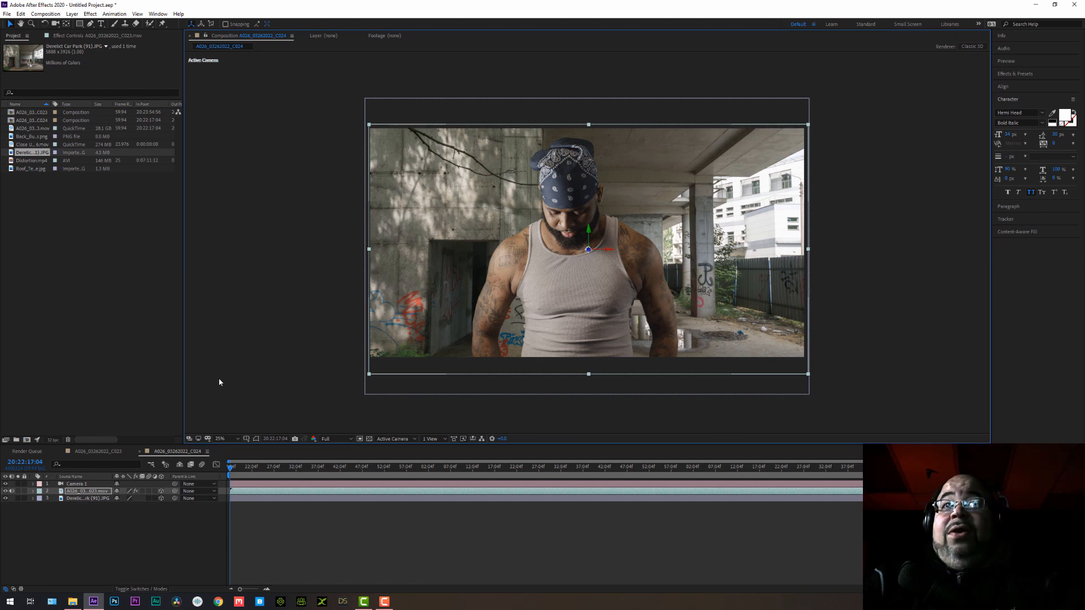
# Apply a Gaussian Blur to the car park layer and raise its blurriness until the background looks clearly out of focus.
pyautogui.click(77, 499)
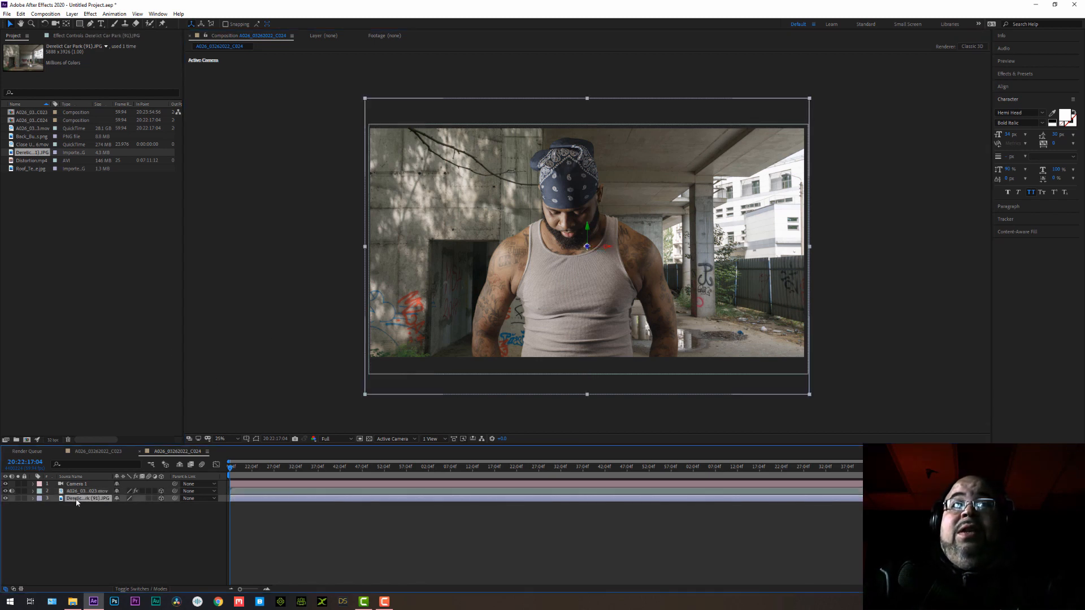
pyautogui.click(90, 14)
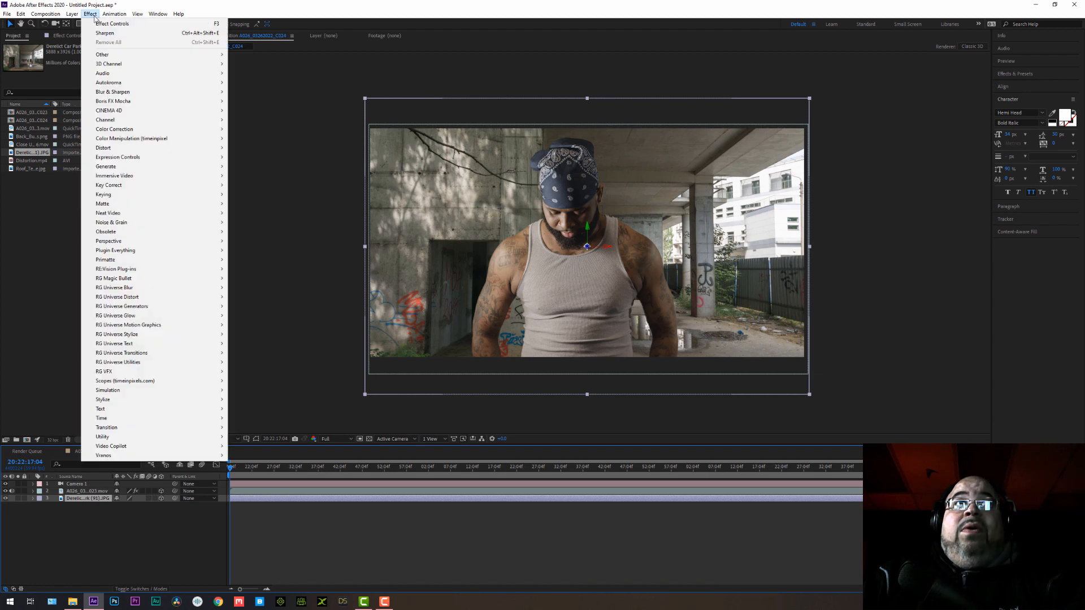
pyautogui.moveTo(201, 92)
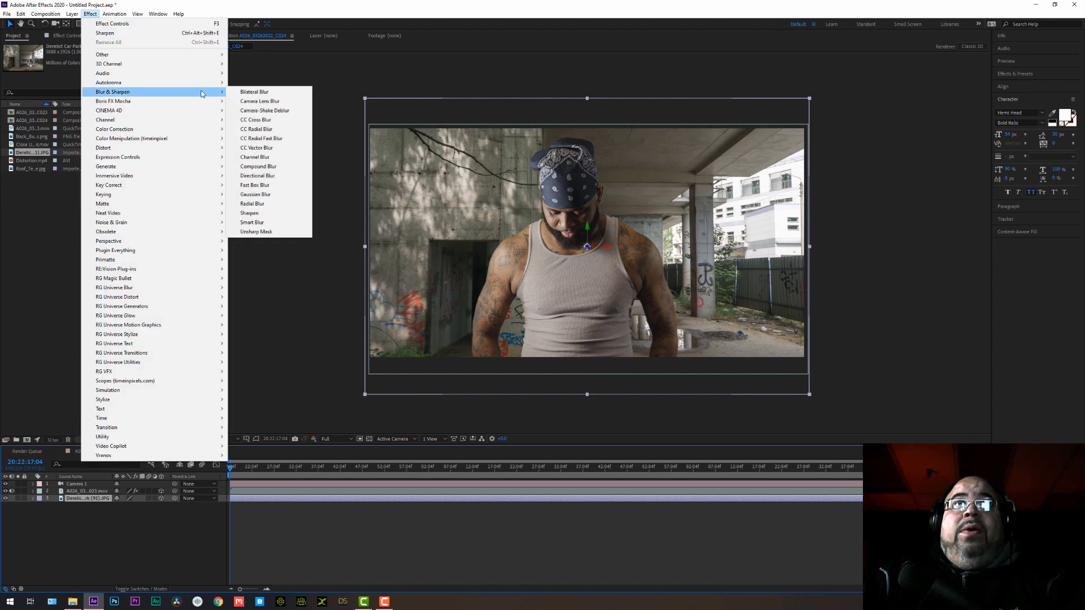
pyautogui.click(255, 194)
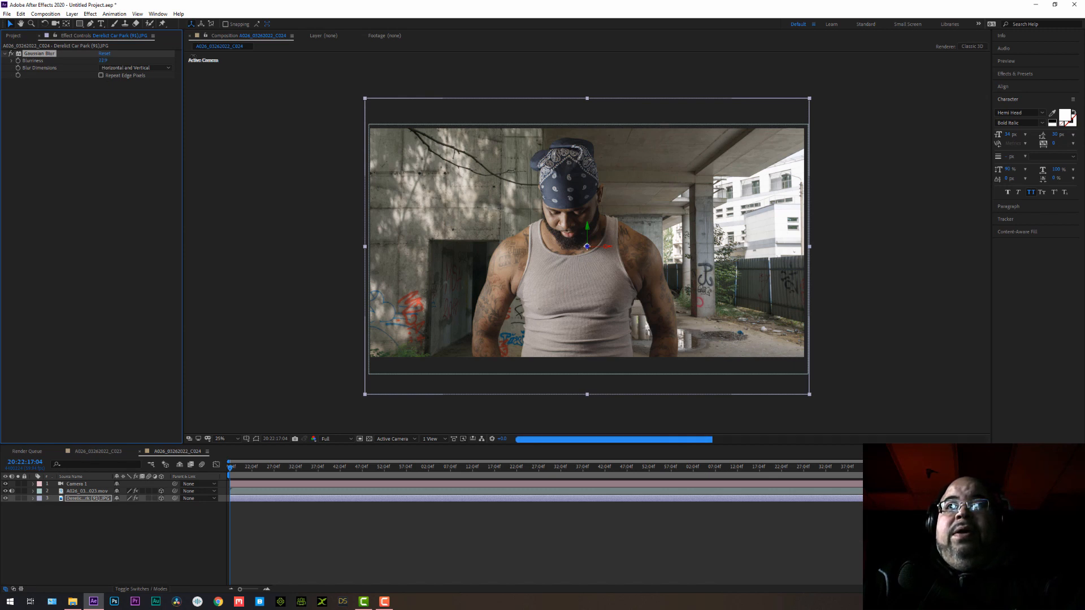
pyautogui.moveTo(246, 53); pyautogui.dragTo(300, 55)
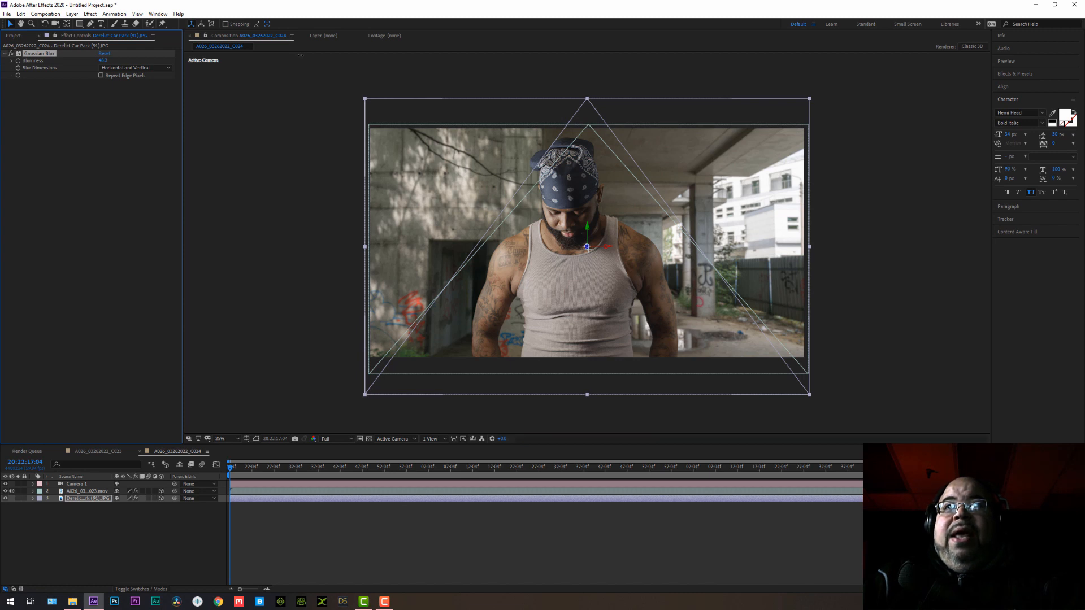
pyautogui.moveTo(300, 55); pyautogui.dragTo(301, 56)
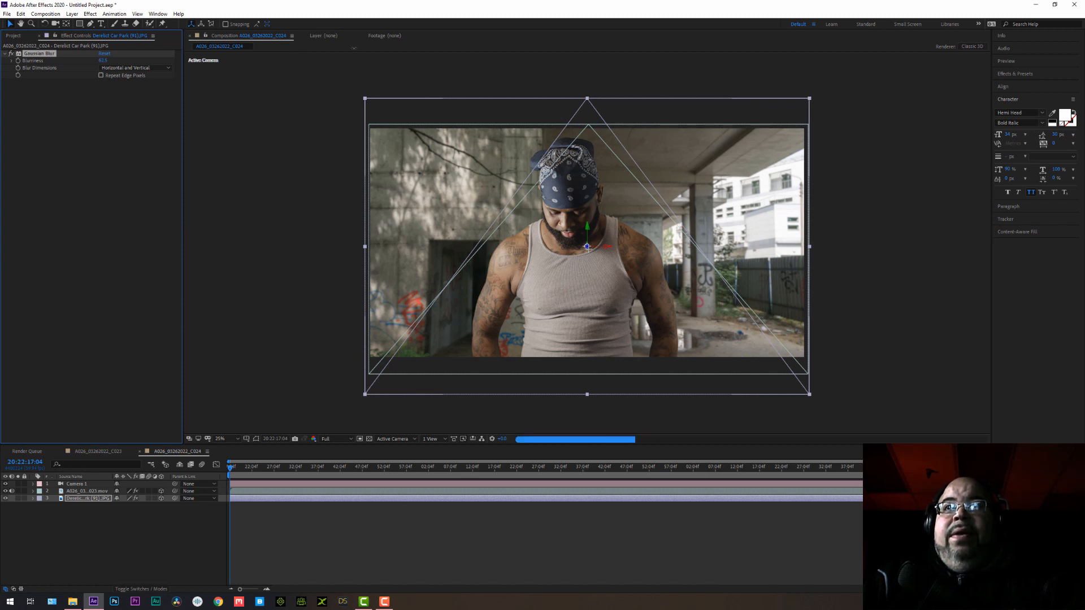
pyautogui.moveTo(355, 48); pyautogui.dragTo(395, 48)
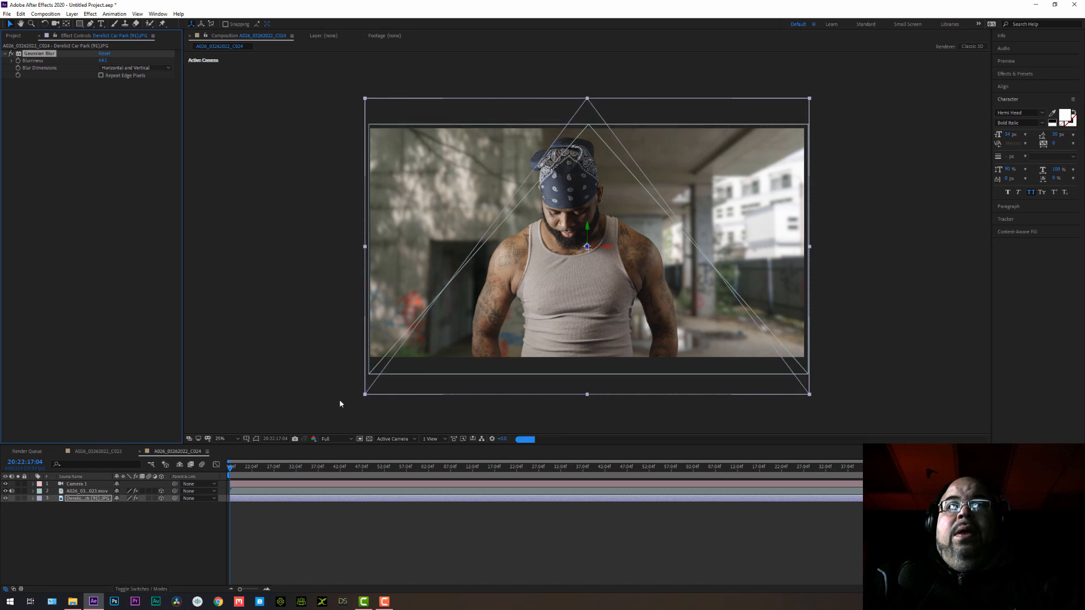
# Set the preview resolution to Third and pull Camera 1 back until the car park's side edges come into frame.
pyautogui.click(81, 484)
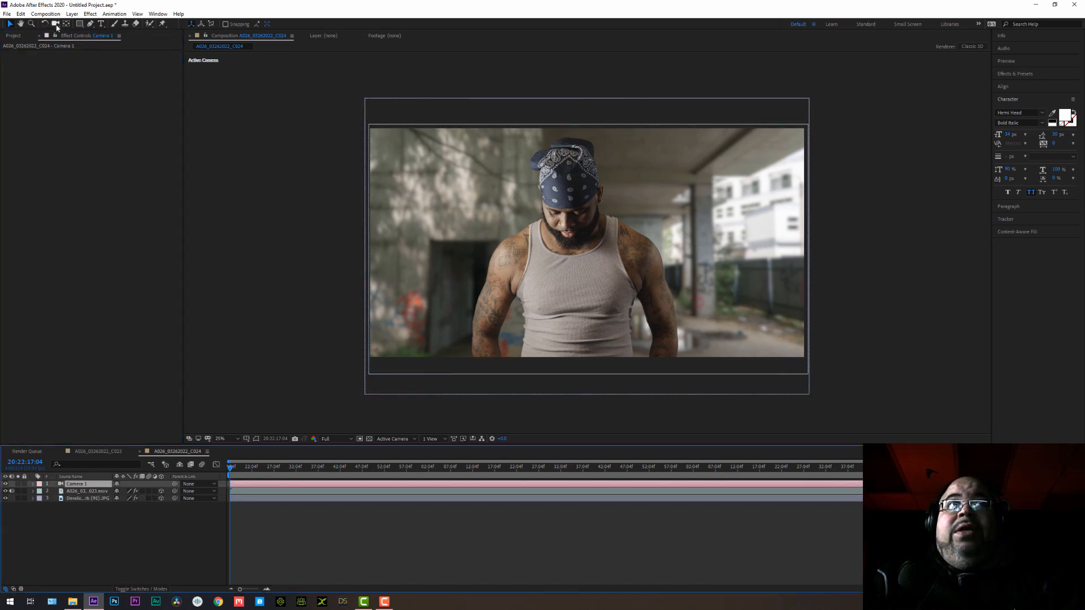
pyautogui.click(56, 25)
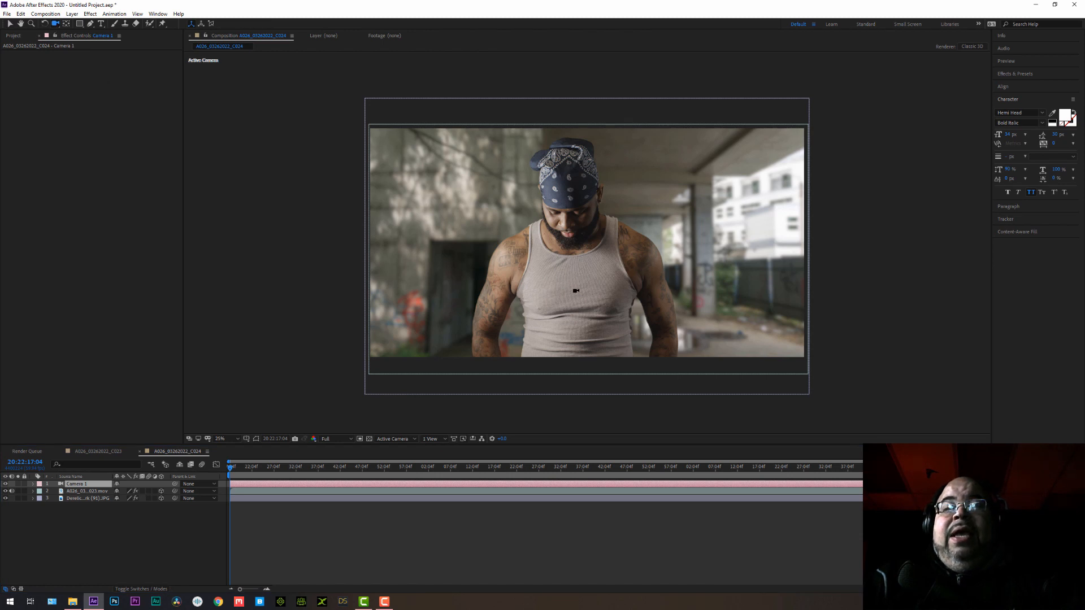
pyautogui.click(330, 439)
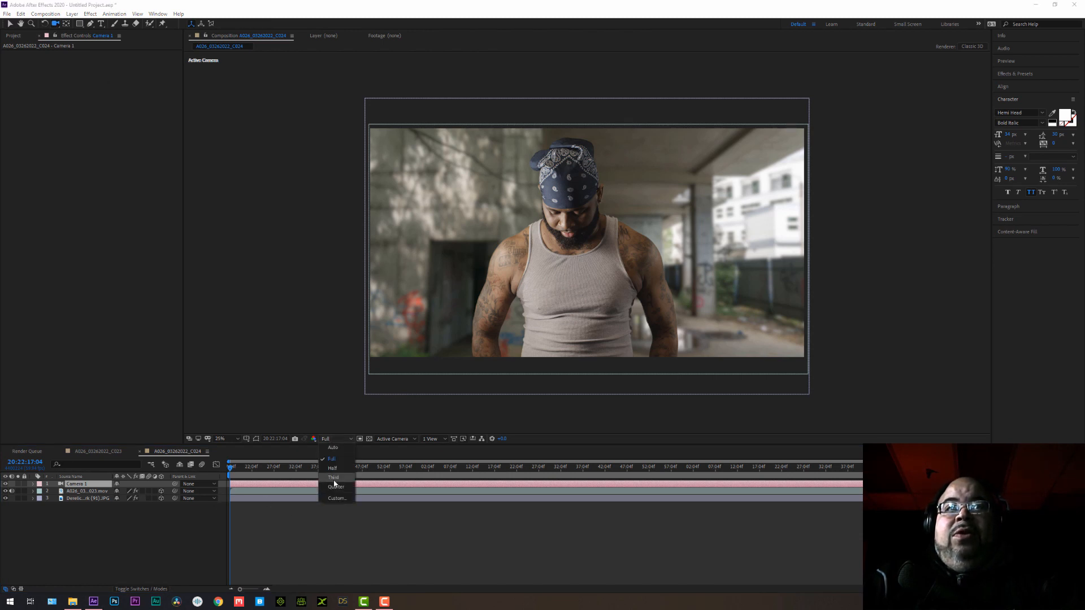
pyautogui.click(325, 480)
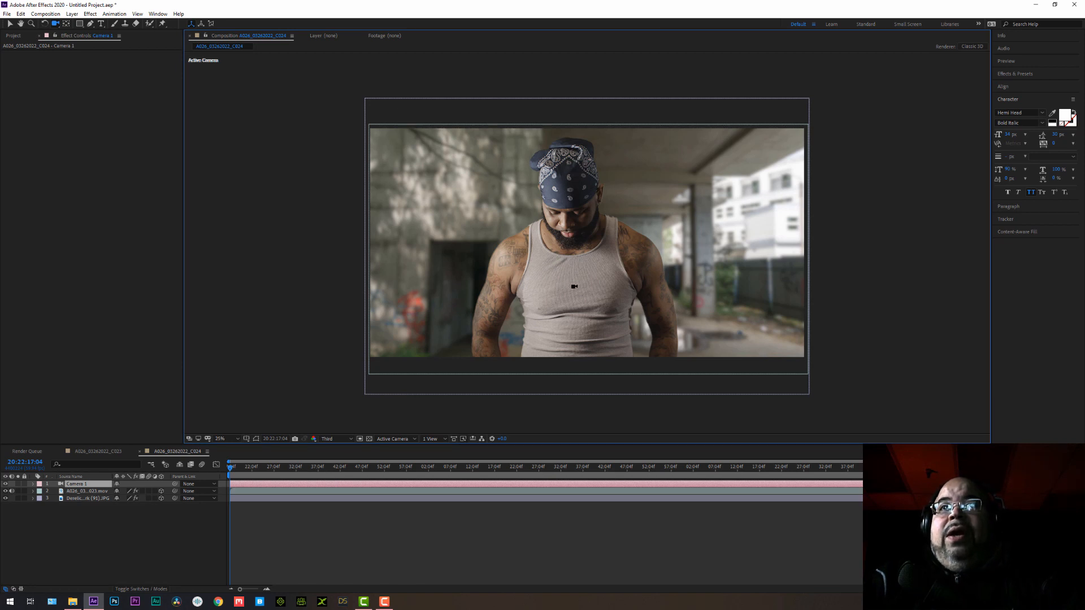
pyautogui.moveTo(574, 286); pyautogui.dragTo(557, 354)
pyautogui.hotkey('ctrl', 'z')
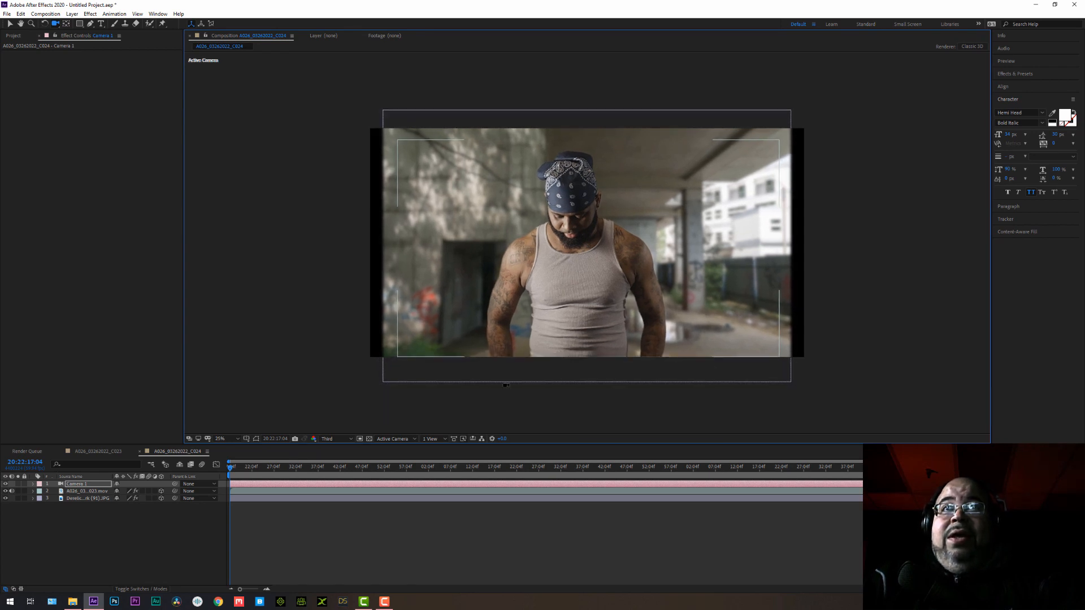
# Enlarge the car park background until it fills the frame's width and shift it slightly down.
pyautogui.click(86, 499)
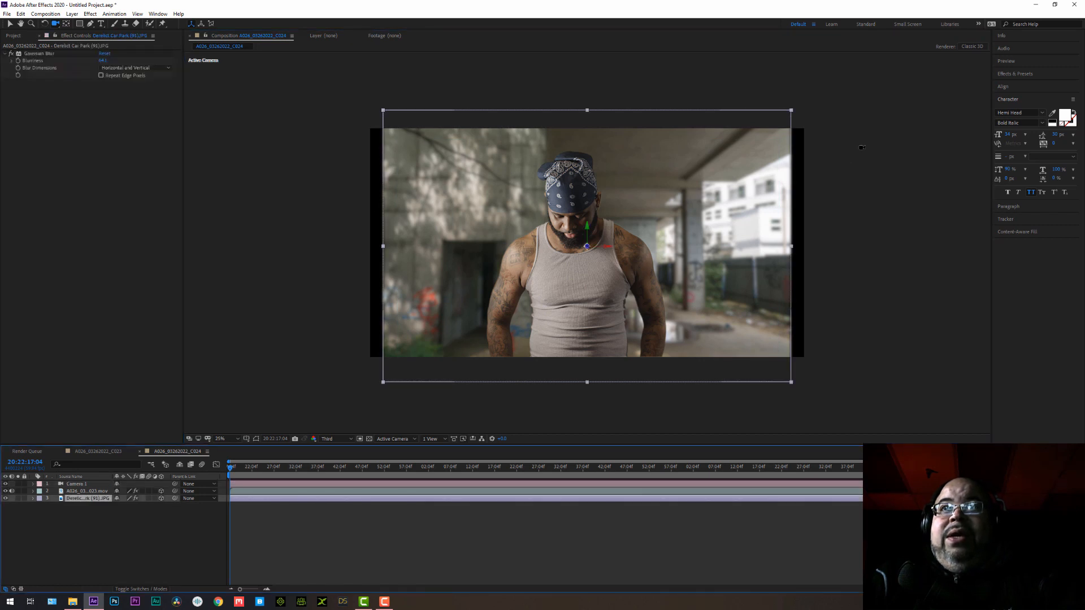
pyautogui.click(10, 24)
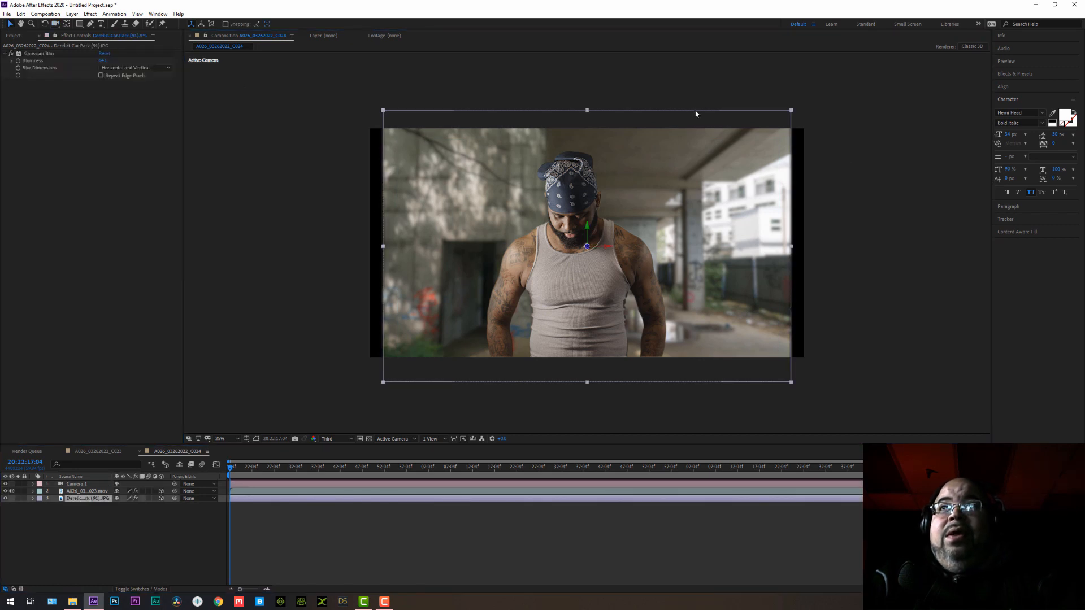
pyautogui.moveTo(791, 113); pyautogui.dragTo(819, 104)
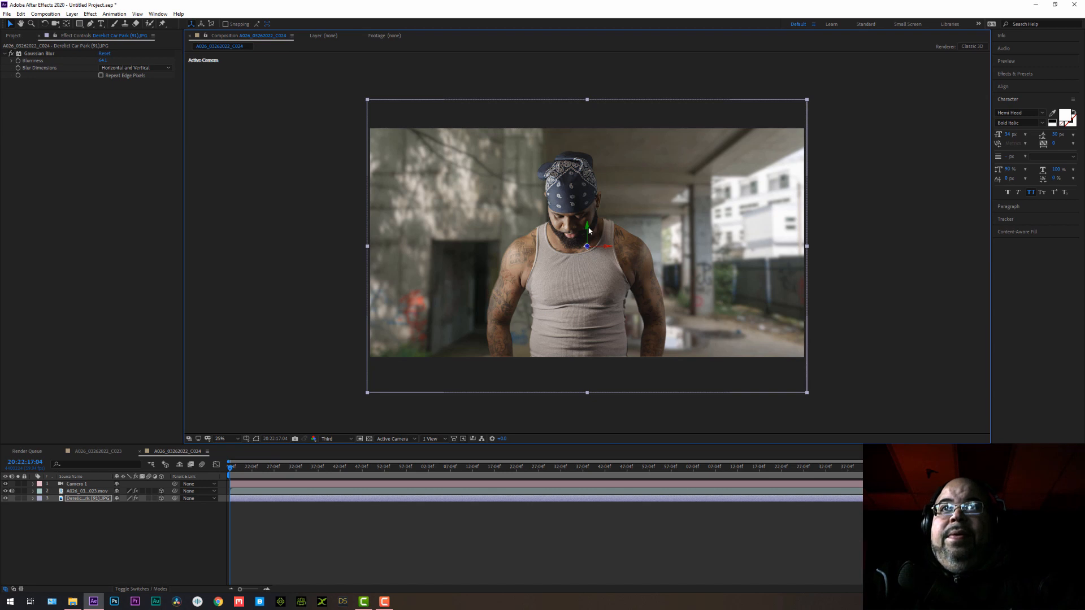
pyautogui.moveTo(588, 227); pyautogui.dragTo(592, 241)
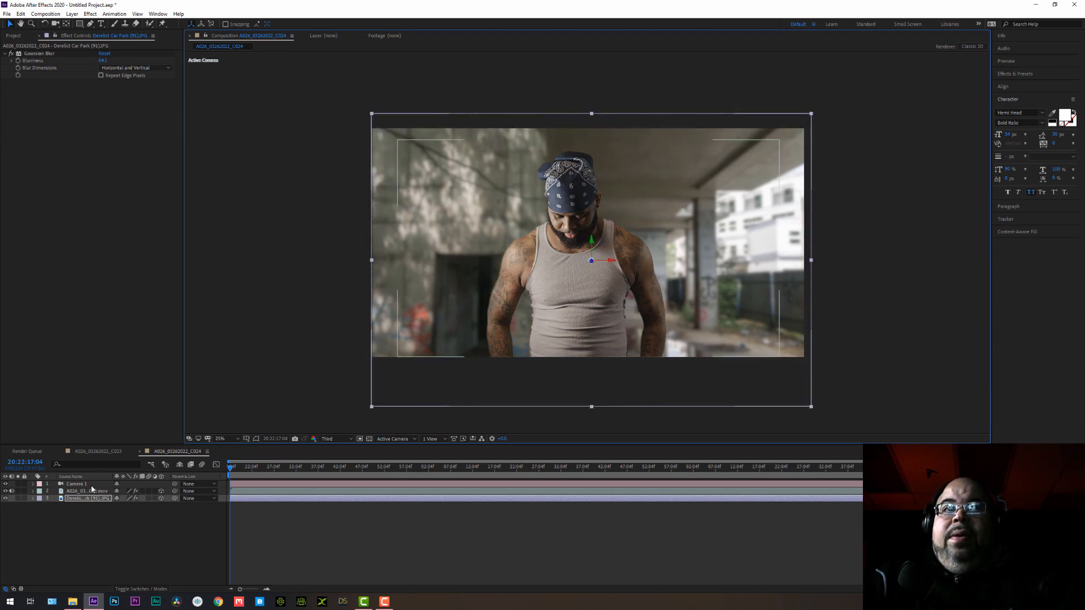
# Try orbiting Camera 1 around the scene, and undo the orbit.
pyautogui.click(213, 483)
pyautogui.click(54, 23)
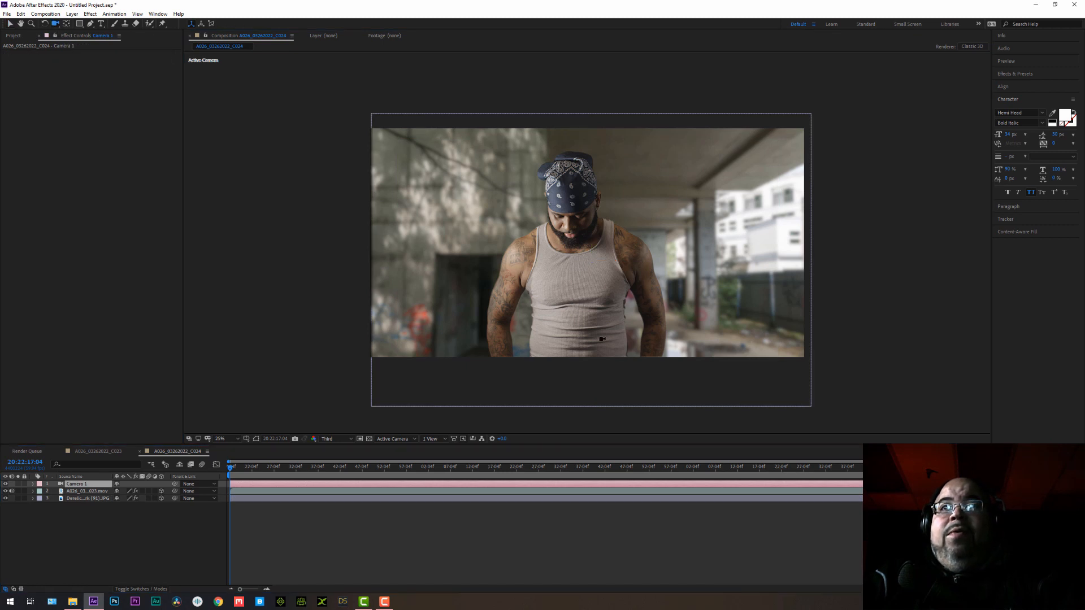
pyautogui.click(603, 341)
pyautogui.moveTo(602, 340); pyautogui.dragTo(607, 286)
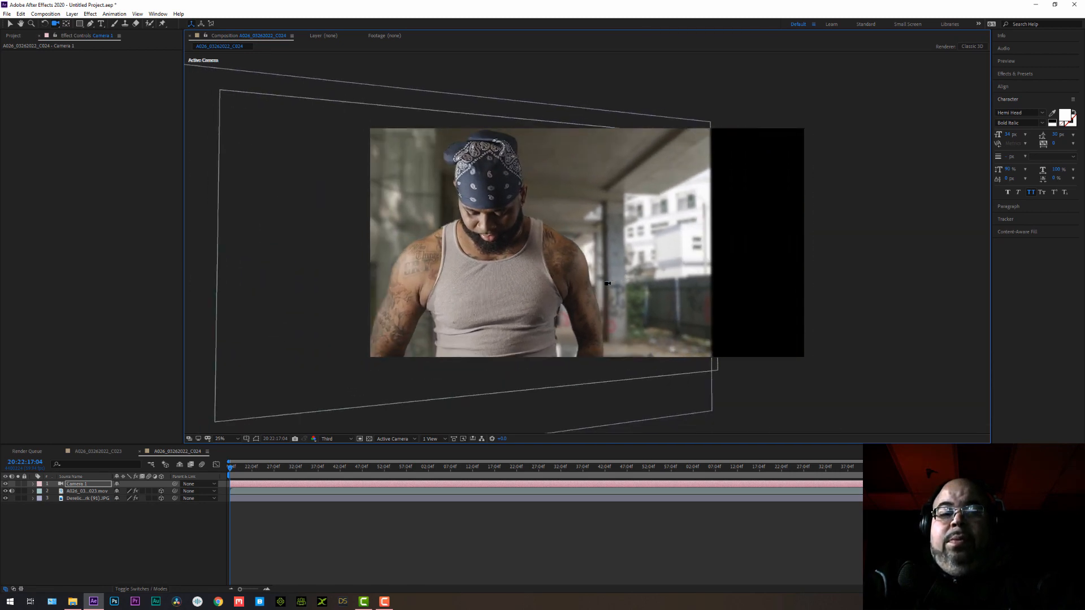
pyautogui.hotkey('ctrl', 'z')
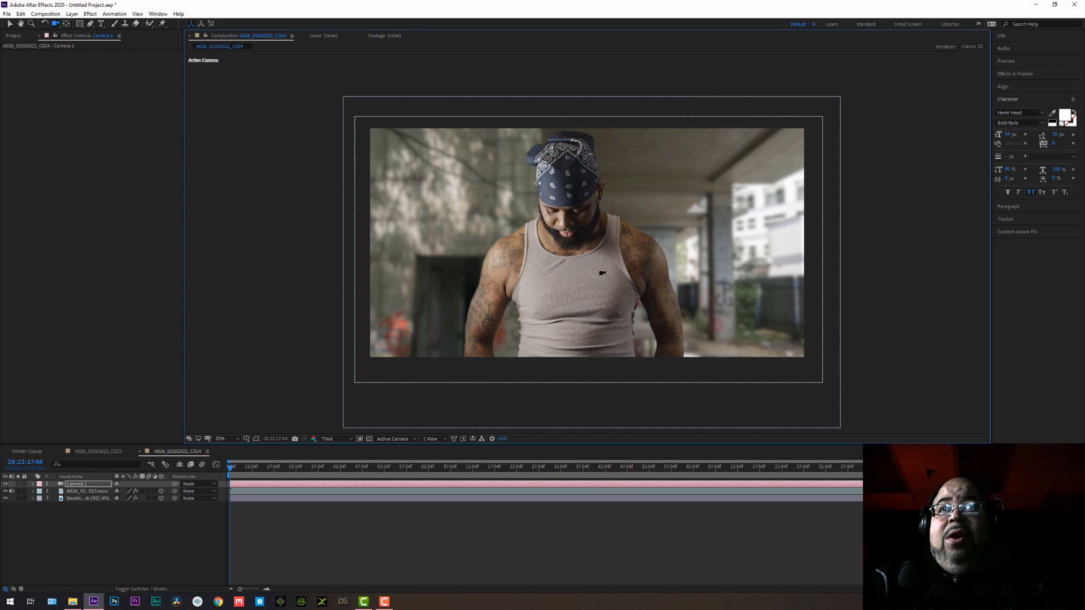
# Move Camera 1 sideways and back so that the man is fully framed with space above his bandana.
pyautogui.moveTo(575, 271); pyautogui.dragTo(607, 324)
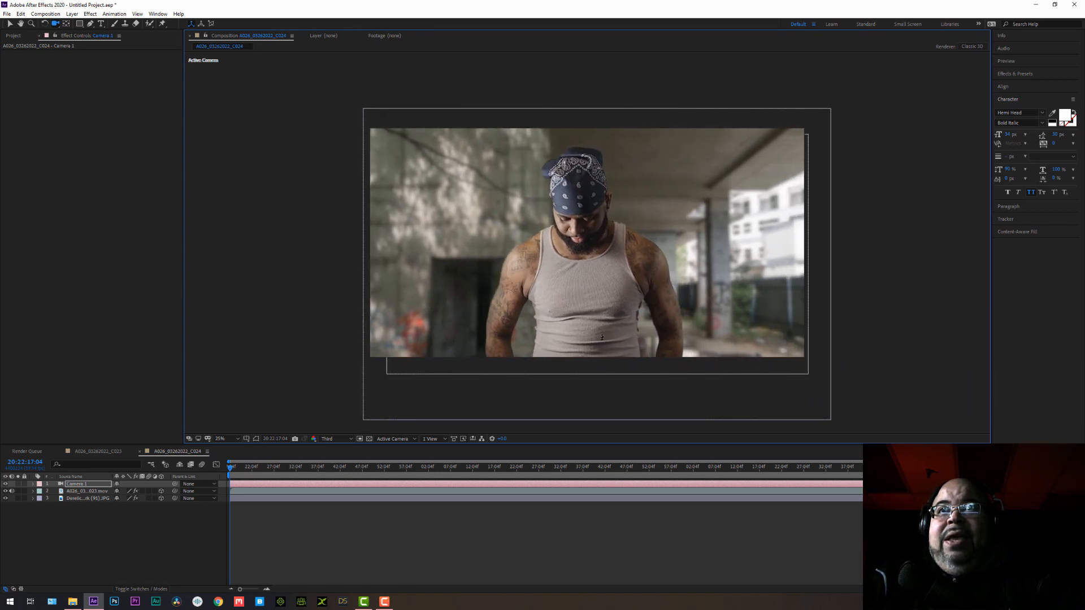
pyautogui.moveTo(602, 337); pyautogui.dragTo(603, 515)
pyautogui.moveTo(580, 319); pyautogui.dragTo(577, 296)
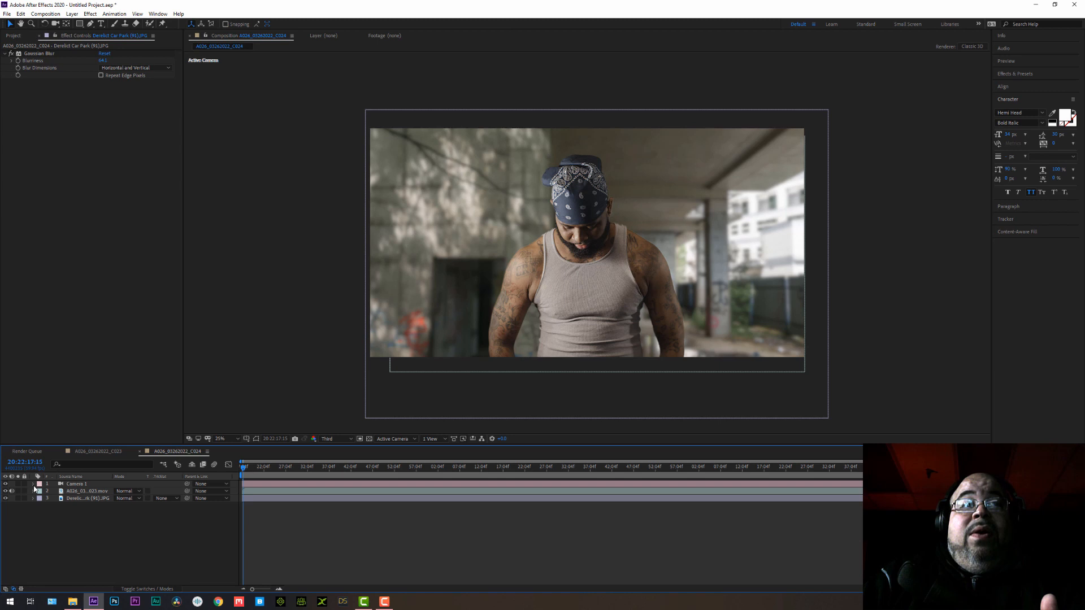
# Turn on keyframing for all of Camera 1's transform properties near the start of the clip.
pyautogui.click(33, 485)
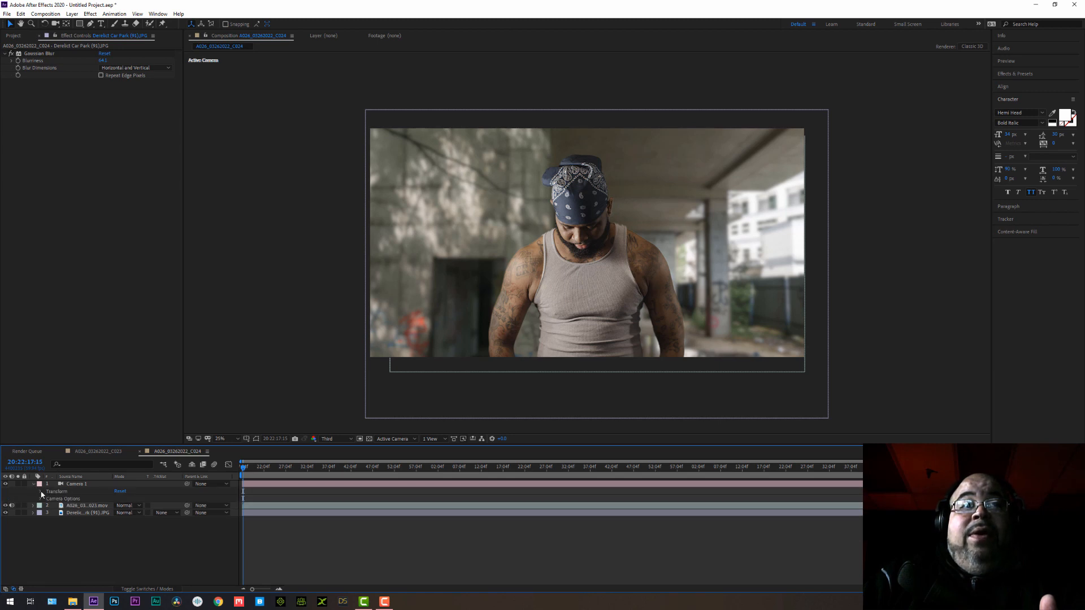
pyautogui.click(41, 492)
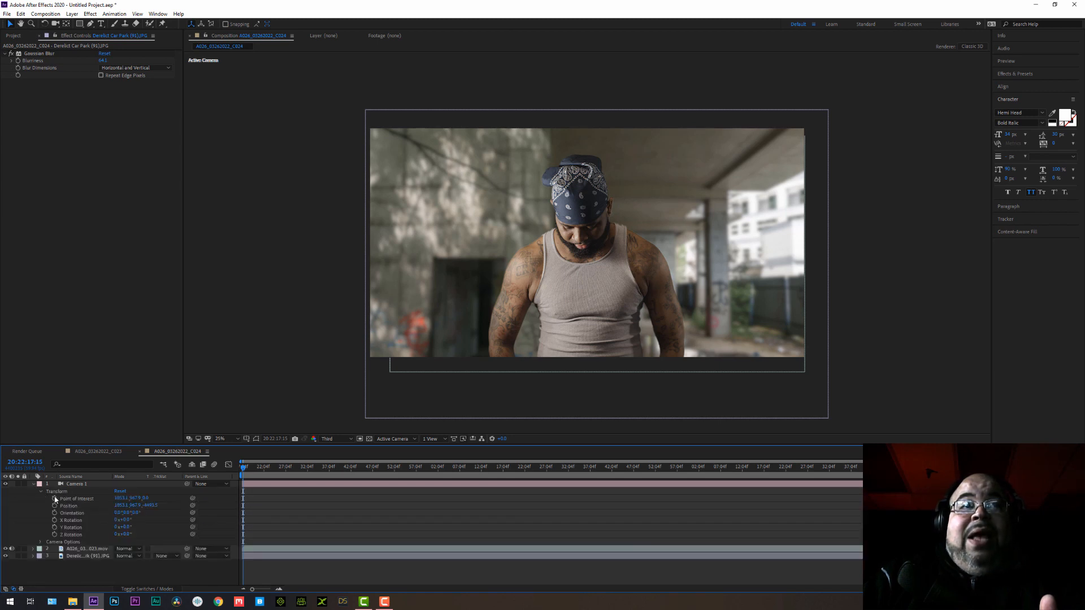
pyautogui.moveTo(55, 500); pyautogui.dragTo(57, 537)
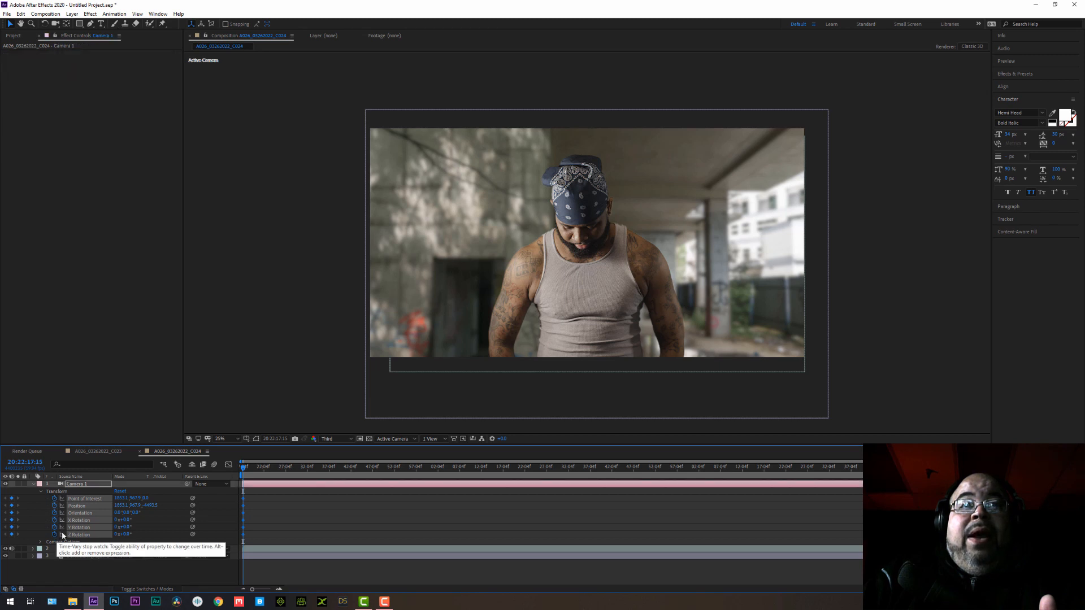
# Keyframe Camera 1 pushing in on the man at 20:22:19:24 and pulling partly back about two seconds further on.
pyautogui.click(254, 470)
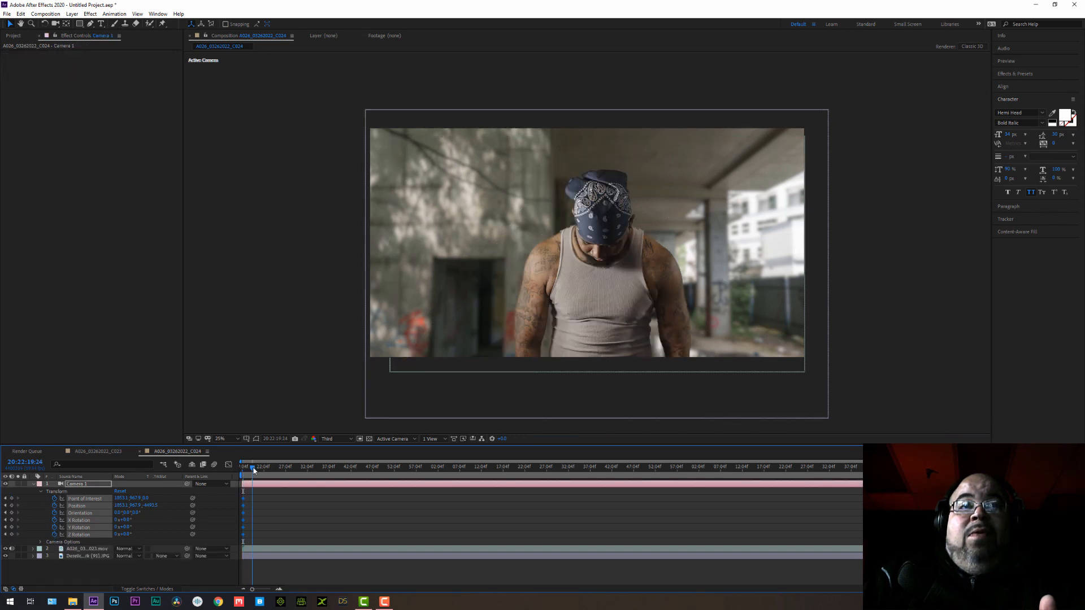
pyautogui.click(56, 24)
pyautogui.moveTo(600, 325); pyautogui.dragTo(623, 242)
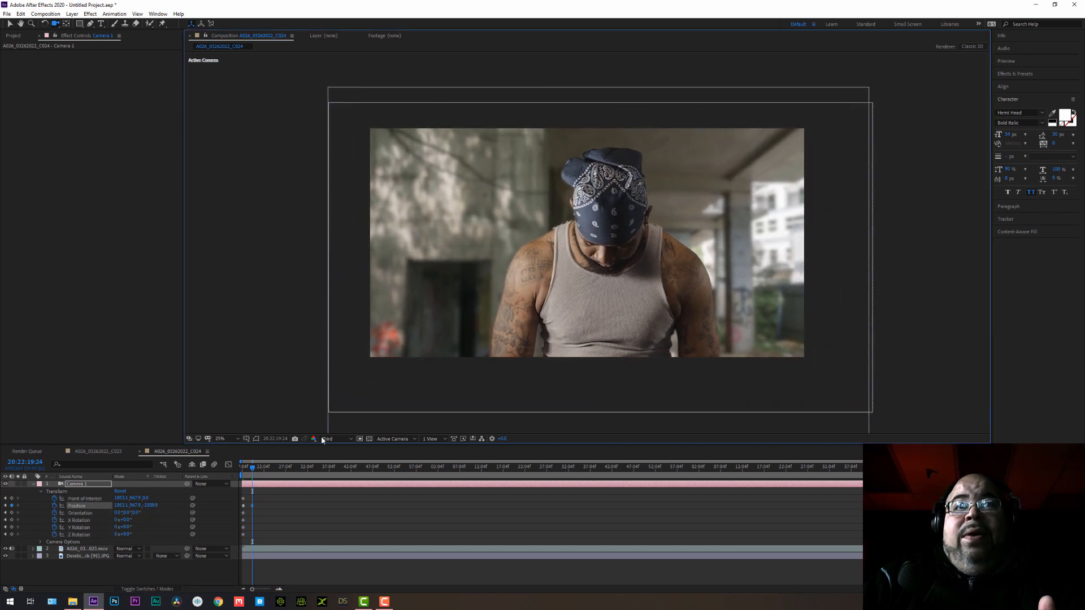
pyautogui.press('space')
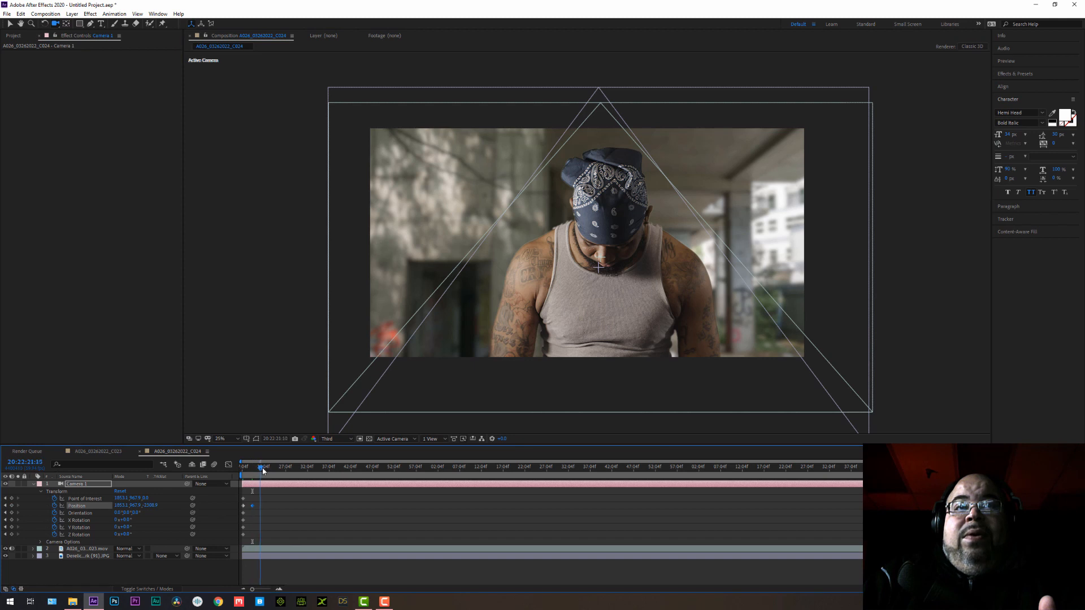
pyautogui.moveTo(634, 235); pyautogui.dragTo(532, 379)
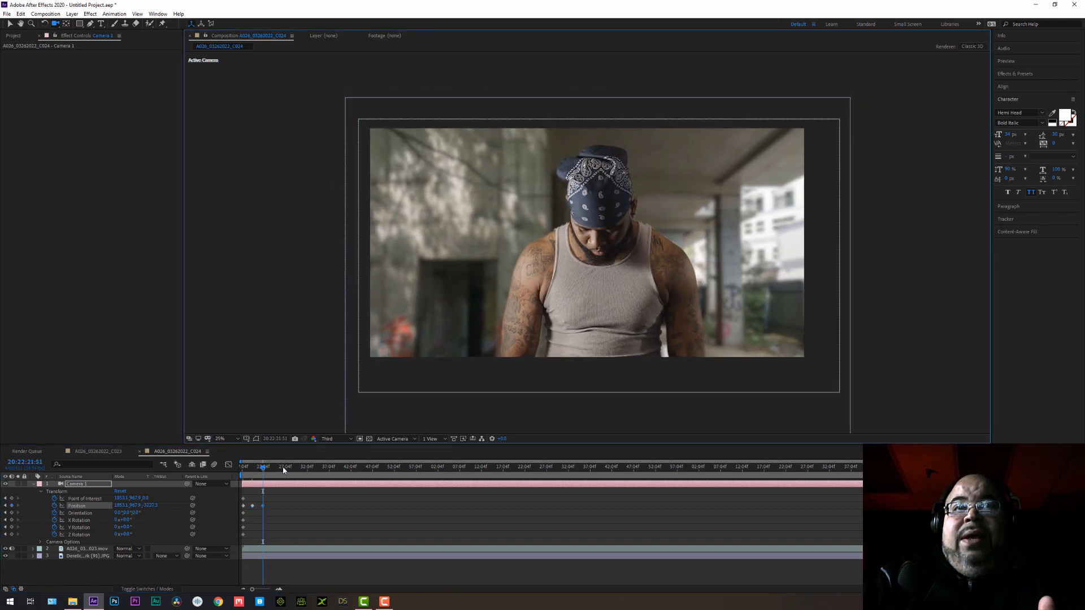
# Keyframe a sideways and slightly vertical Camera 1 move at 20:22:23:30 and play back the animation.
pyautogui.moveTo(264, 470); pyautogui.dragTo(271, 470)
pyautogui.moveTo(672, 237); pyautogui.dragTo(440, 242)
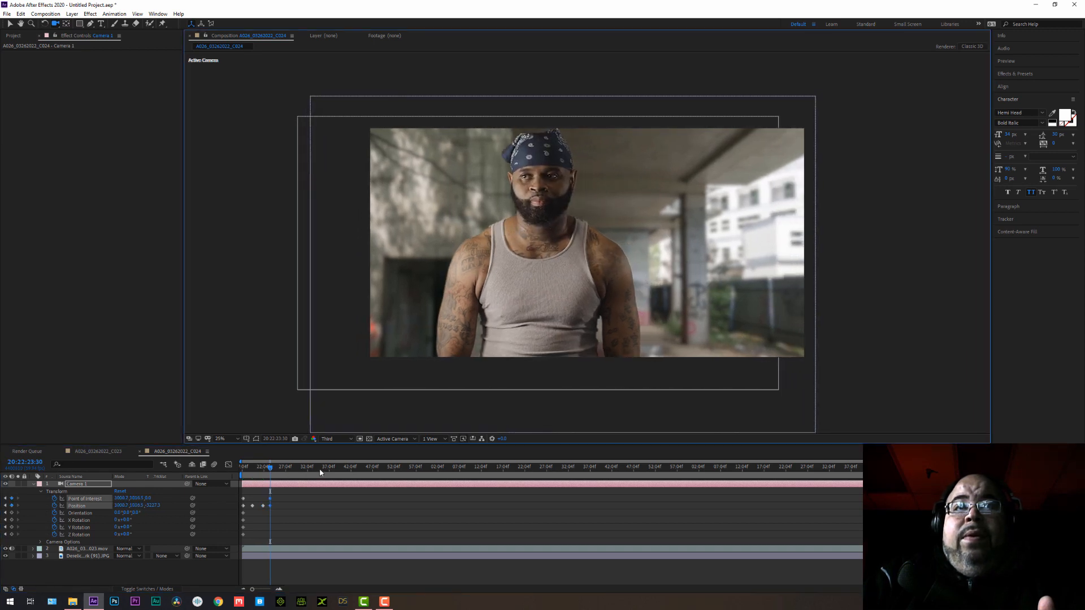
pyautogui.press('space')
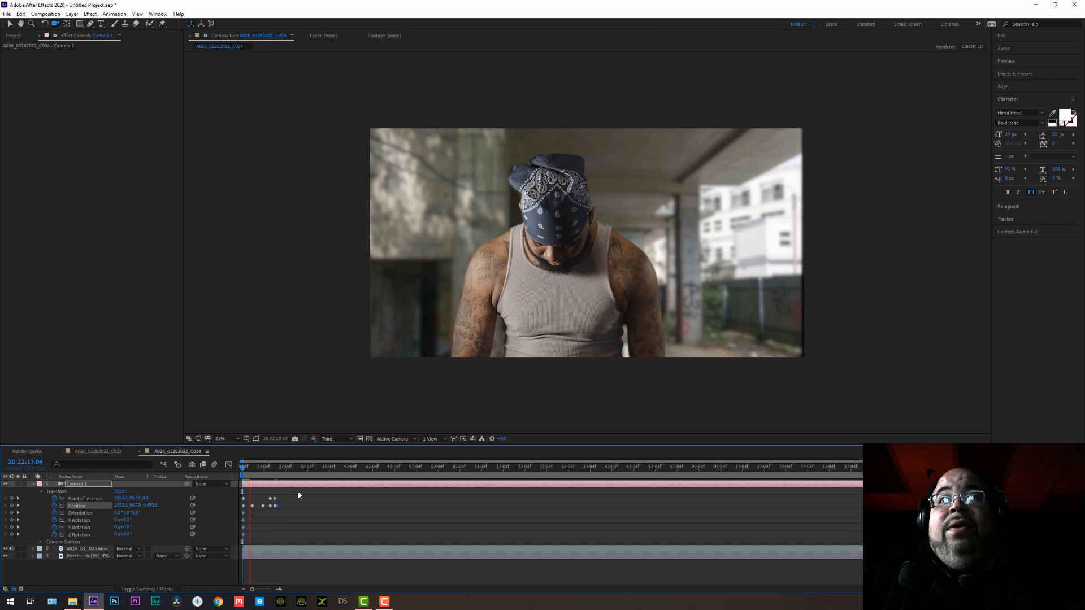
# View the man's key edges at 100% magnification and raise the preview resolution to Half.
pyautogui.scroll(3, 387, 277)
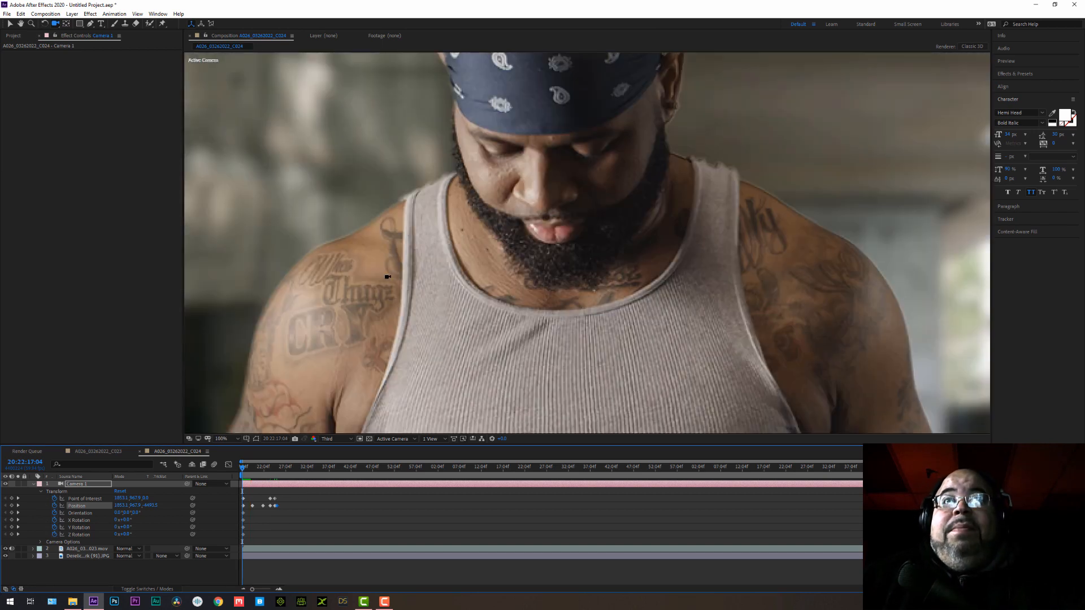
pyautogui.click(9, 23)
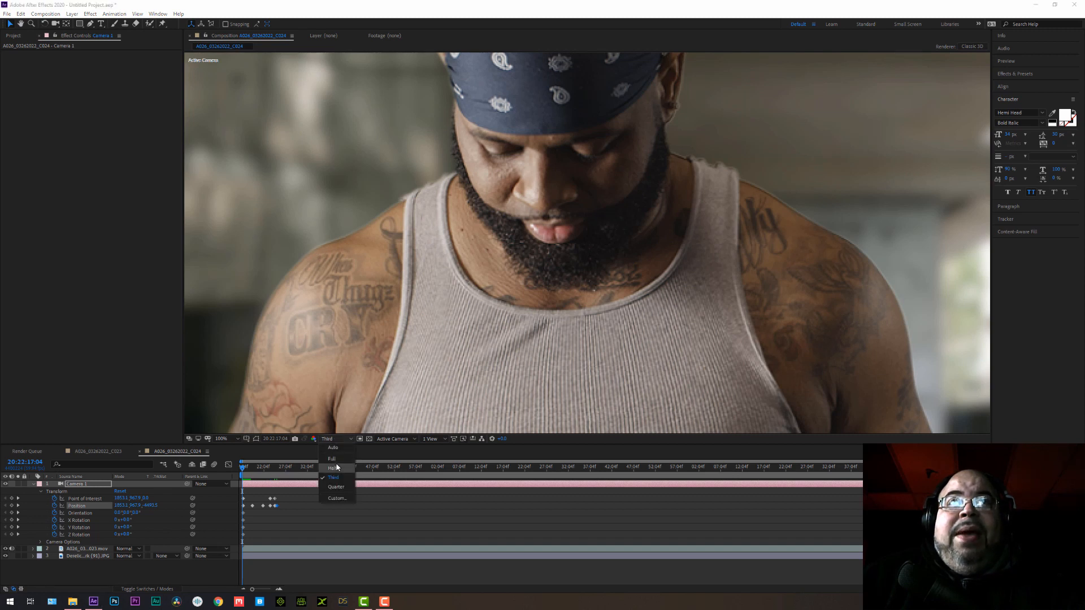
pyautogui.click(334, 468)
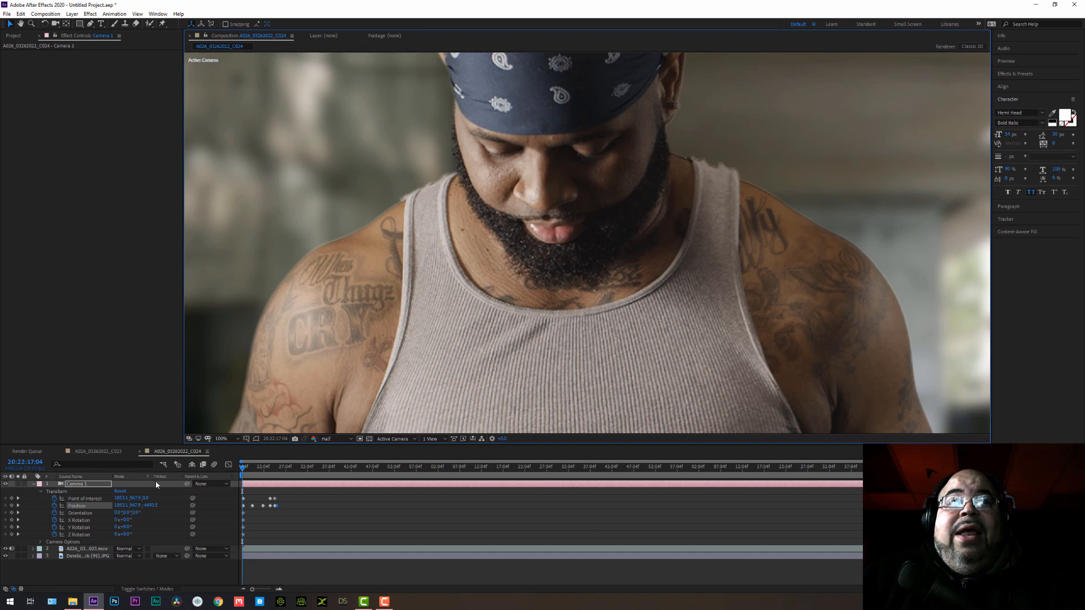
# Set Keylight's Screen Shrink/Grow to -2.0 on the man's footage and check the key edges up close and in full frame.
pyautogui.click(13, 35)
pyautogui.click(79, 36)
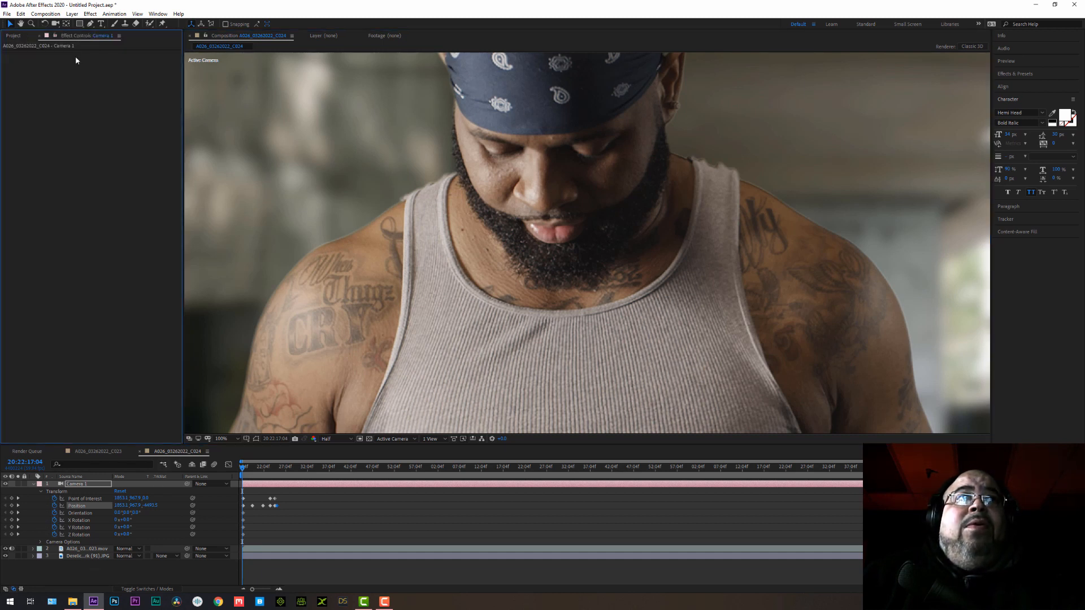
pyautogui.click(83, 551)
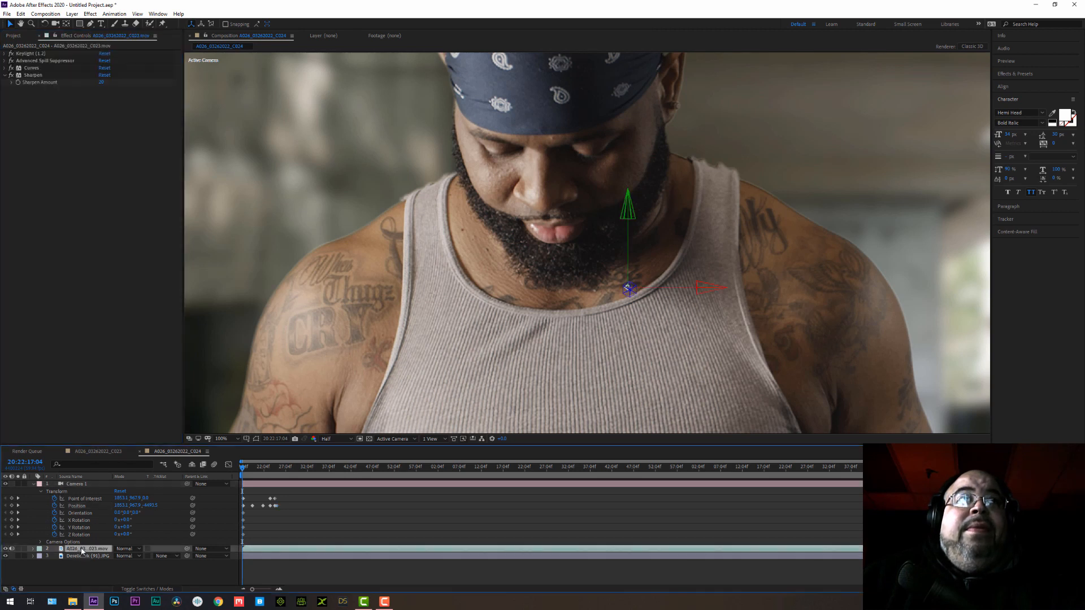
pyautogui.click(5, 56)
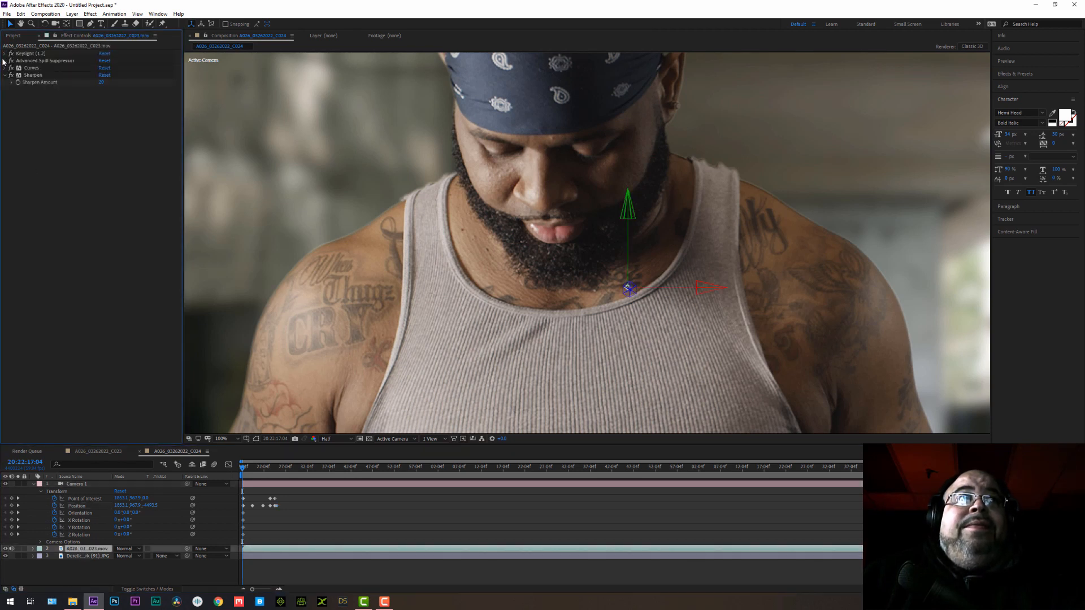
pyautogui.click(4, 54)
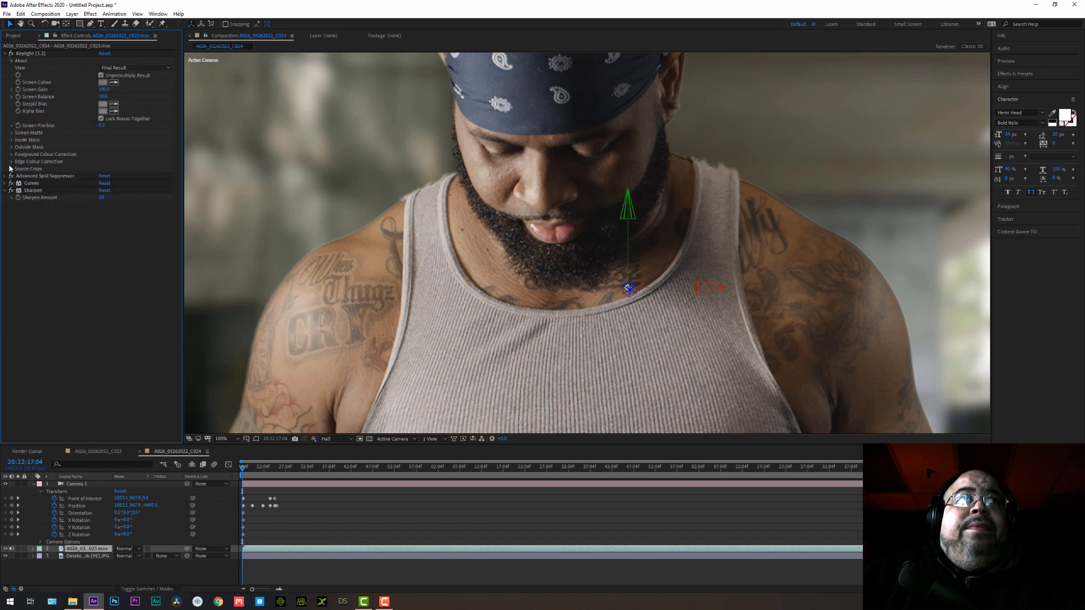
pyautogui.click(12, 133)
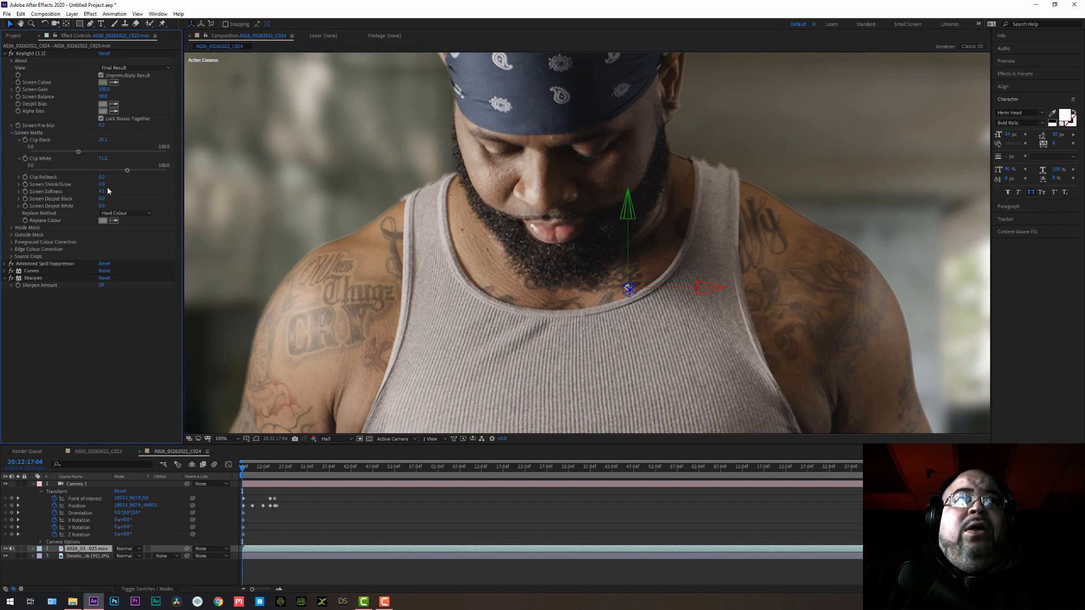
pyautogui.moveTo(101, 184); pyautogui.dragTo(94, 189)
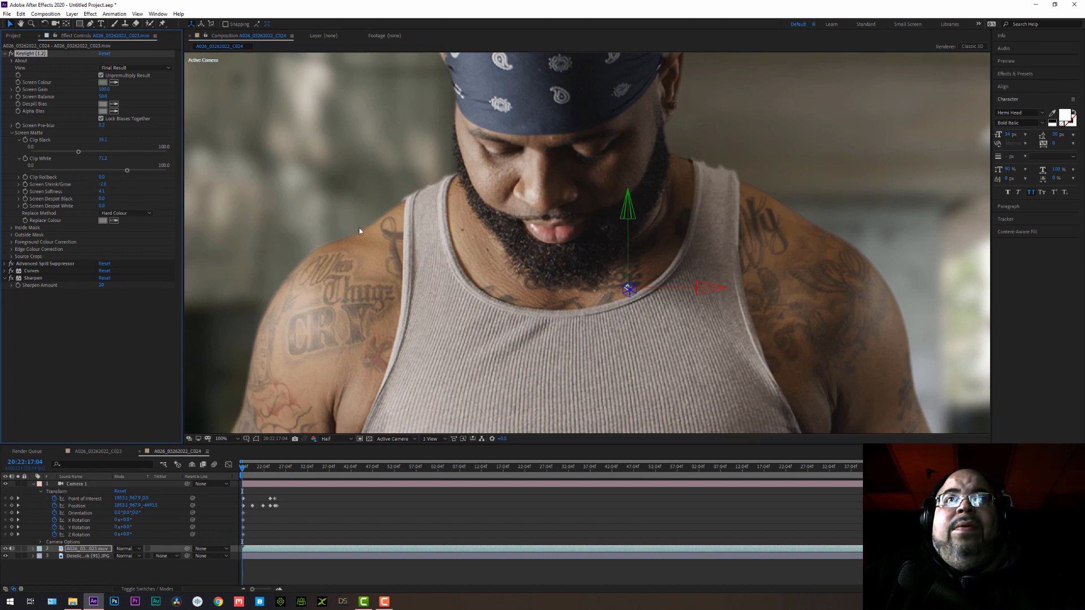
pyautogui.scroll(-3, 544, 270)
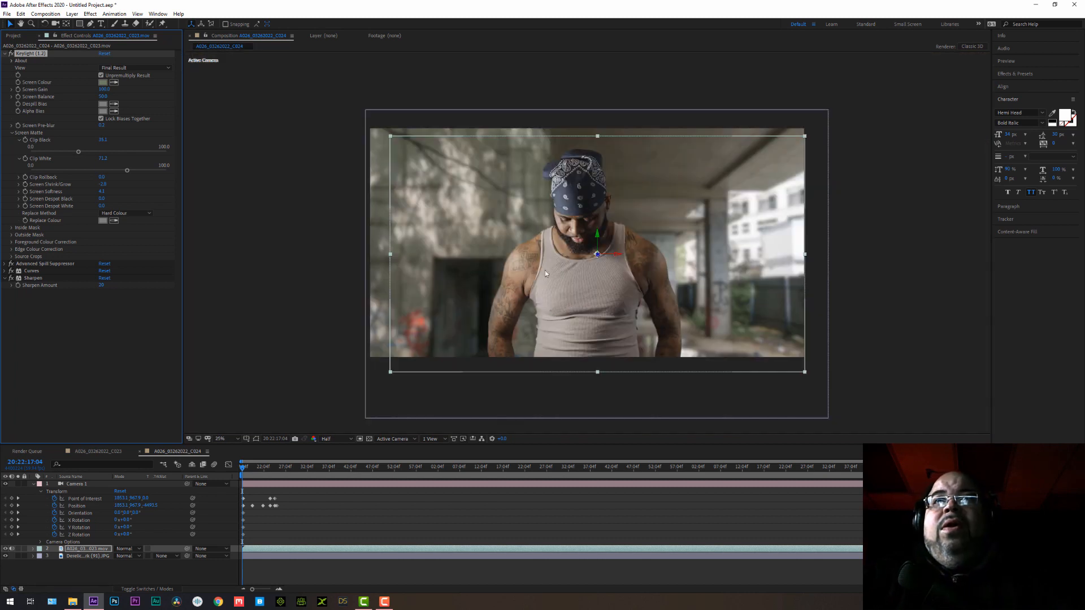
pyautogui.scroll(2, 570, 275)
pyautogui.scroll(-2, 528, 287)
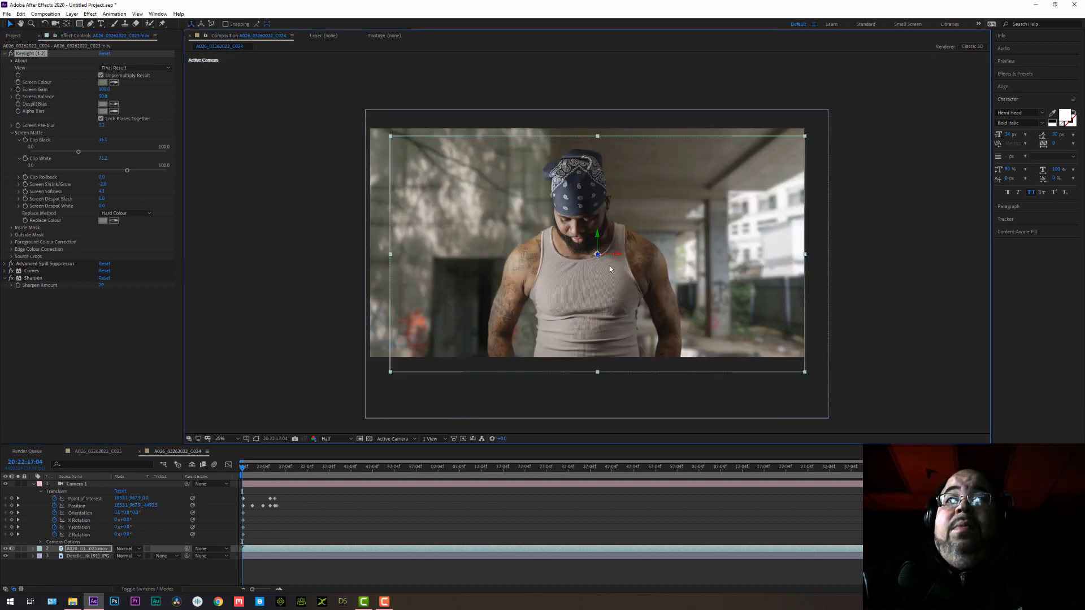
pyautogui.scroll(3, 609, 265)
pyautogui.scroll(-3, 534, 280)
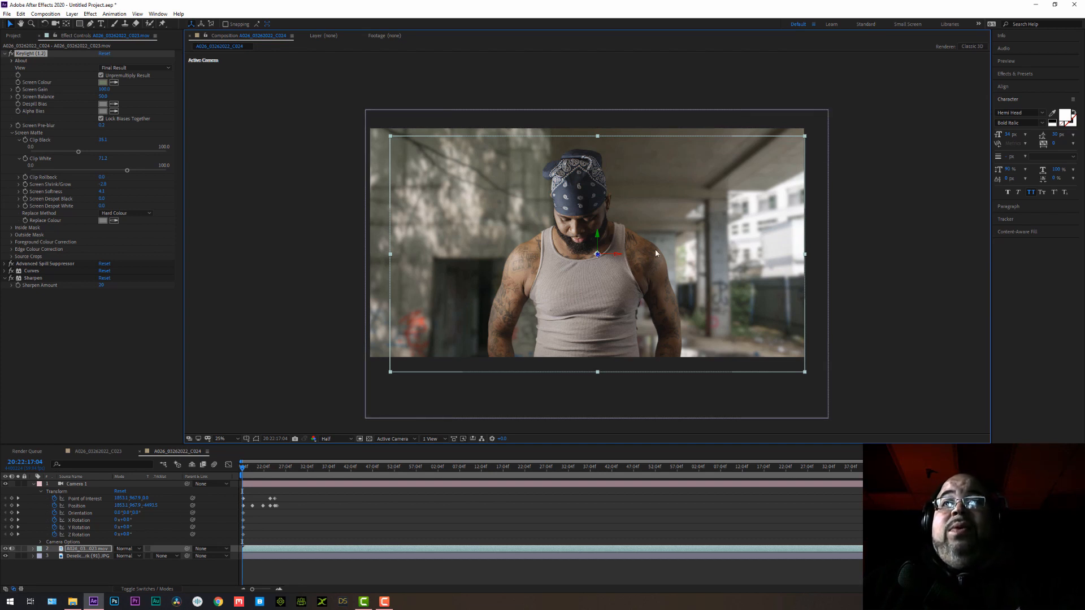
# Collapse Camera 1's properties and apply the Tint colour correction effect to the man's footage.
pyautogui.click(34, 484)
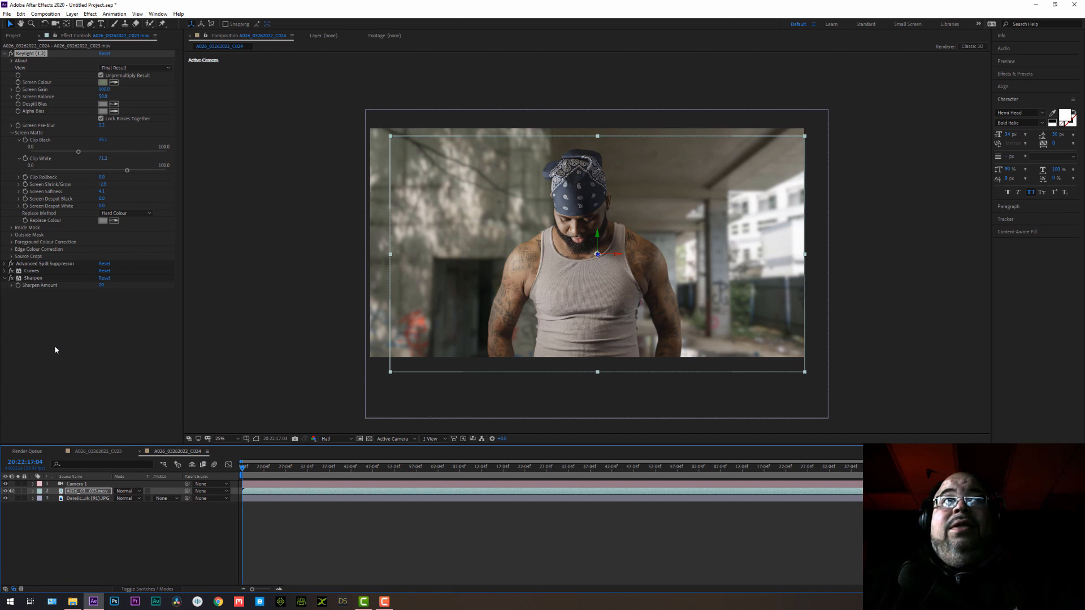
pyautogui.click(73, 14)
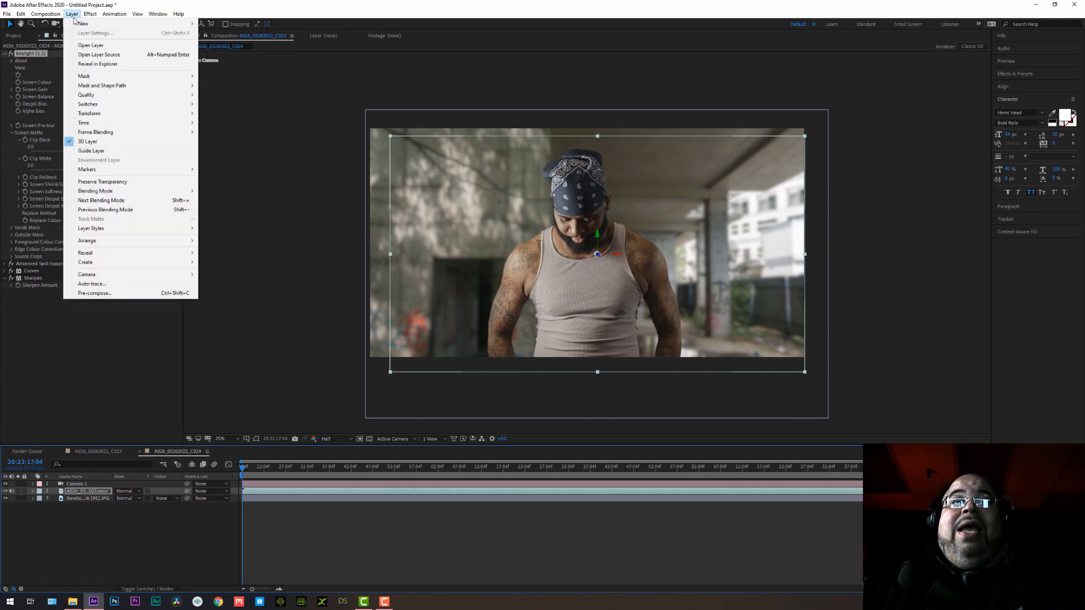
pyautogui.click(74, 17)
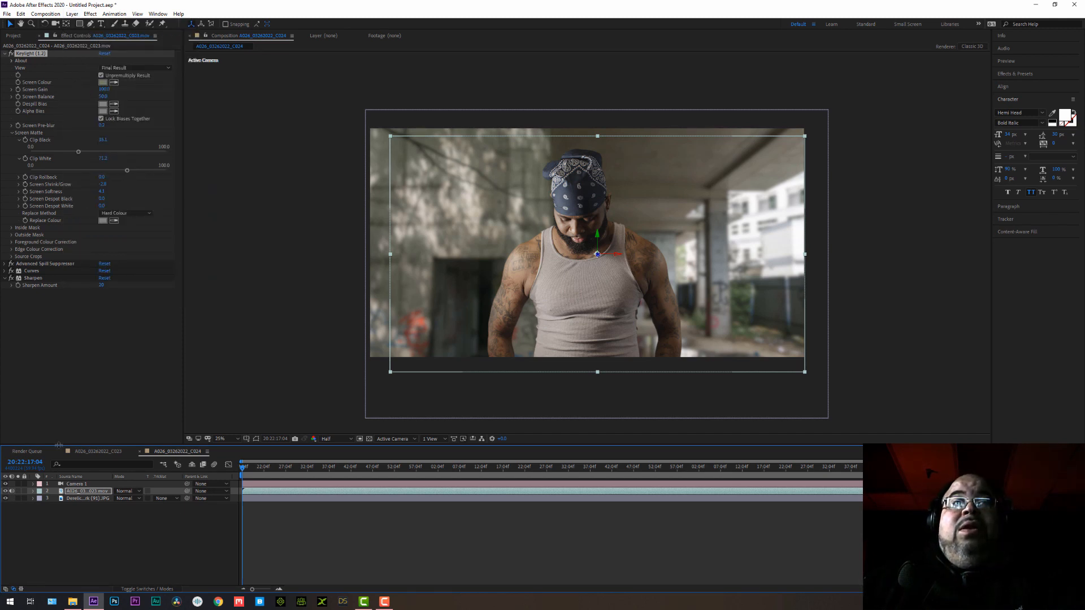
pyautogui.click(82, 500)
pyautogui.click(85, 493)
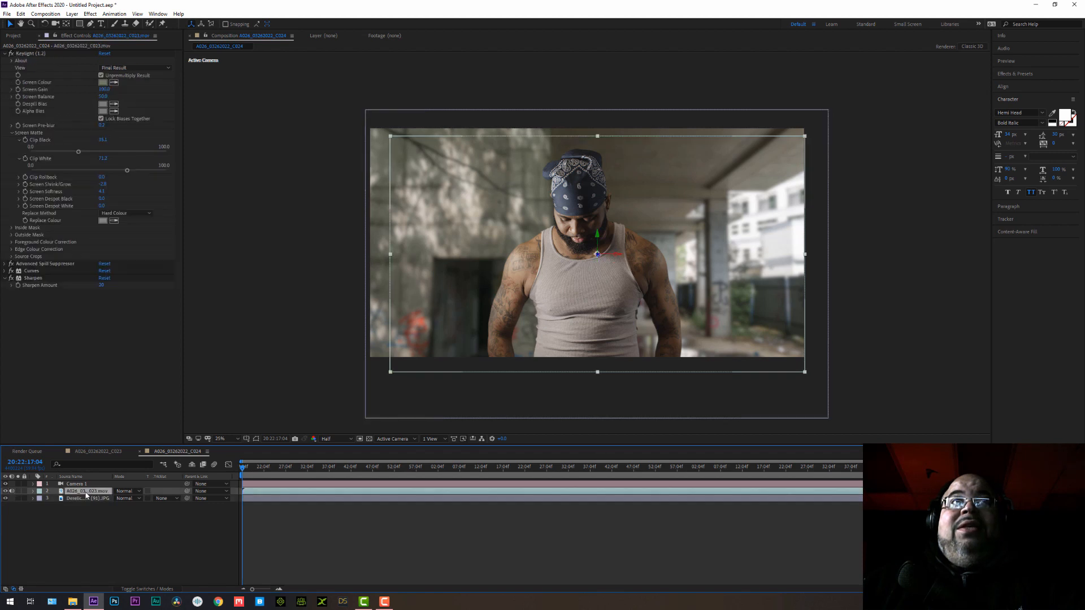
pyautogui.click(90, 13)
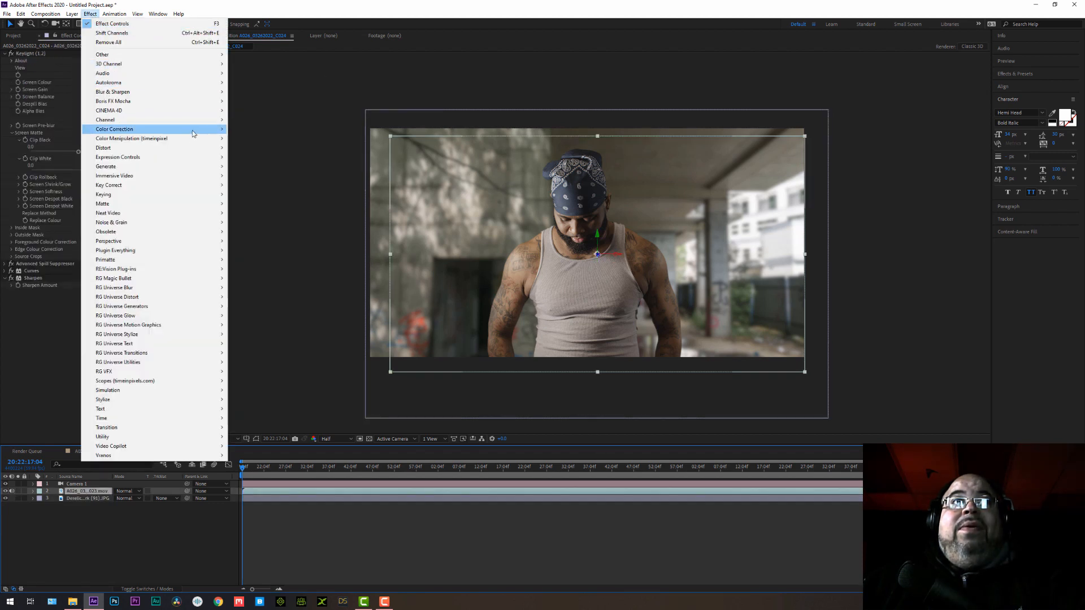
pyautogui.moveTo(192, 133)
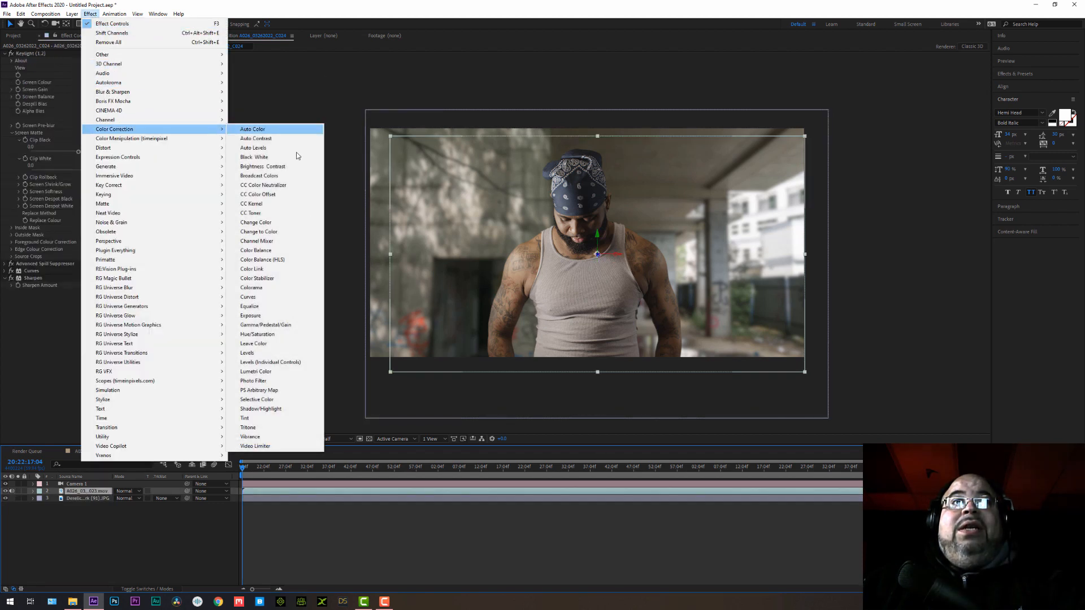
pyautogui.click(257, 419)
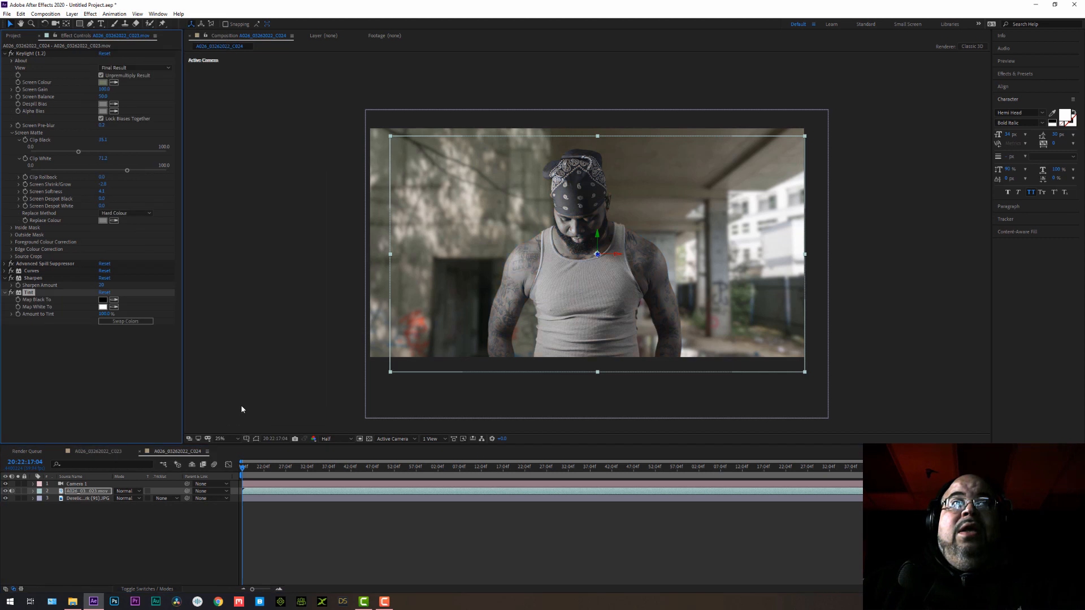
# Set Amount to Tint to 50% on the man's footage and copy the Tint effect onto the car park background.
pyautogui.click(105, 314)
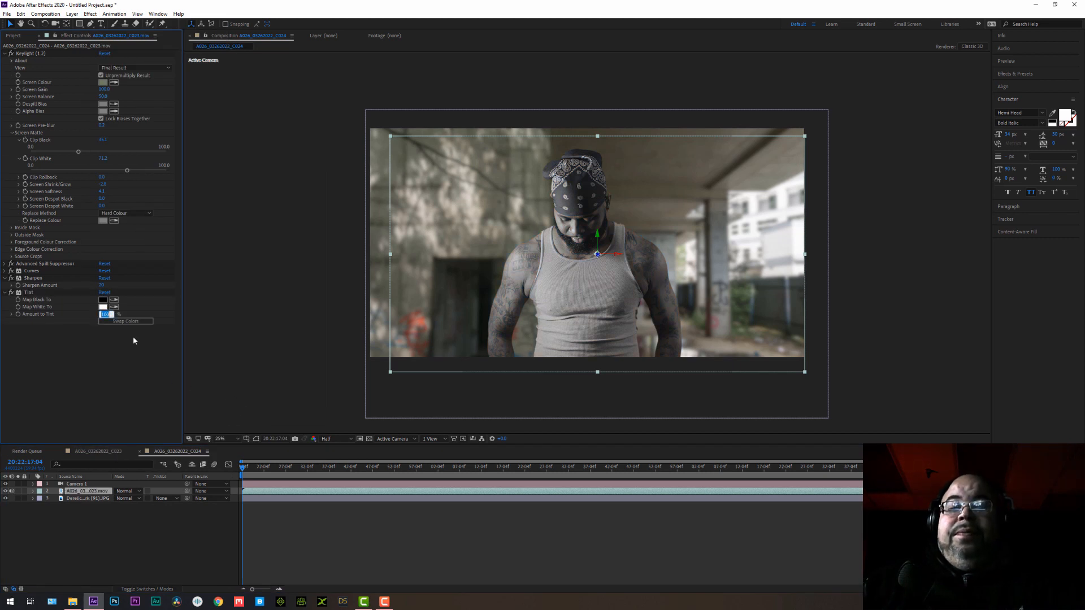
pyautogui.write('50')
pyautogui.press('Return')
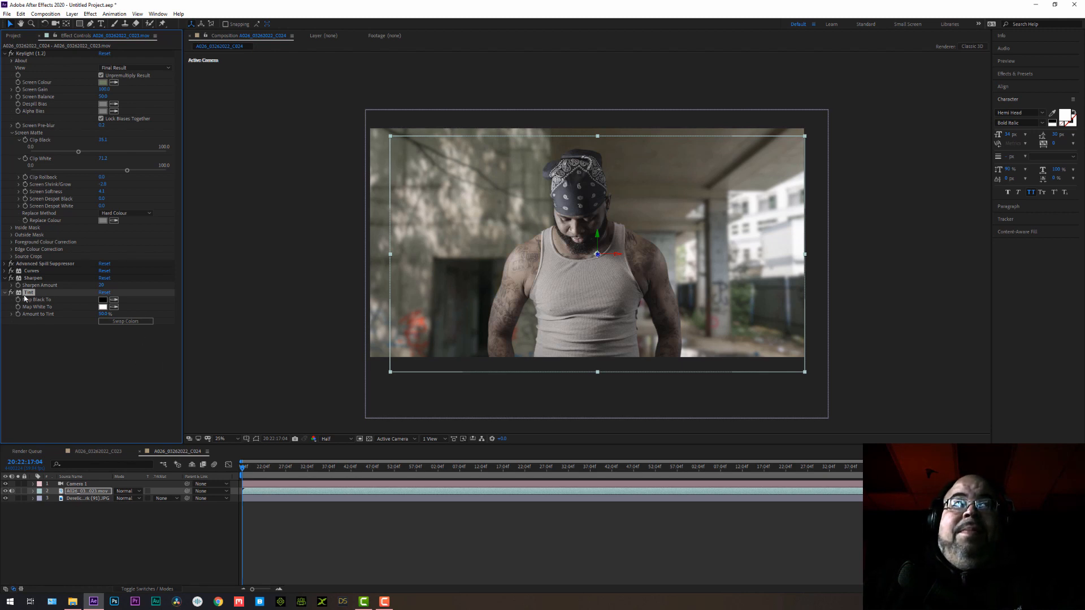
pyautogui.click(73, 499)
pyautogui.hotkey('ctrl', 'v')
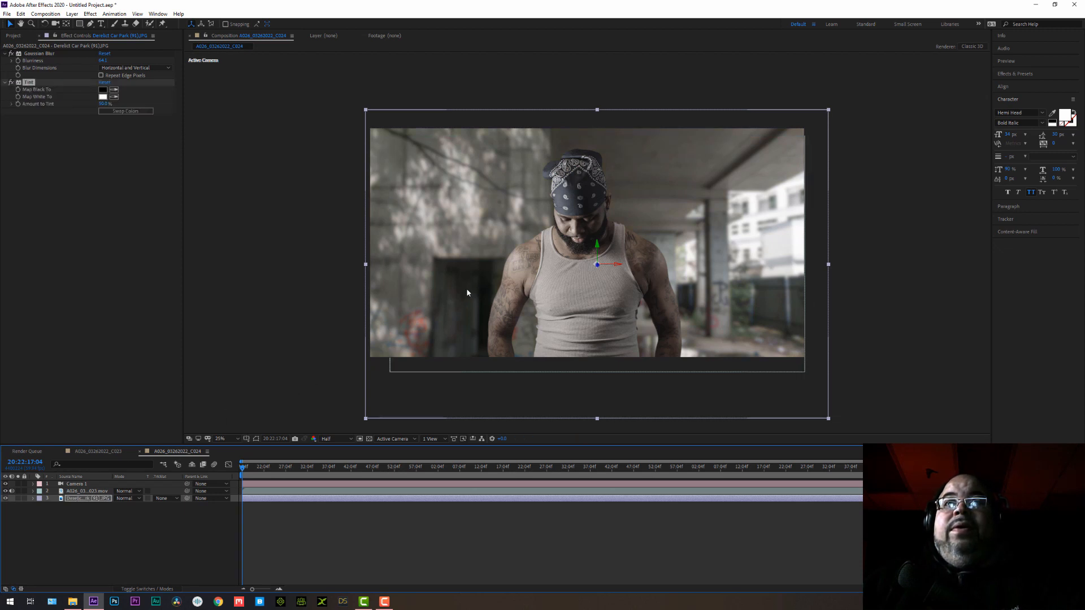
# Add a new adjustment layer and place it directly above the man's footage, below Camera 1.
pyautogui.click(72, 14)
pyautogui.moveTo(84, 23)
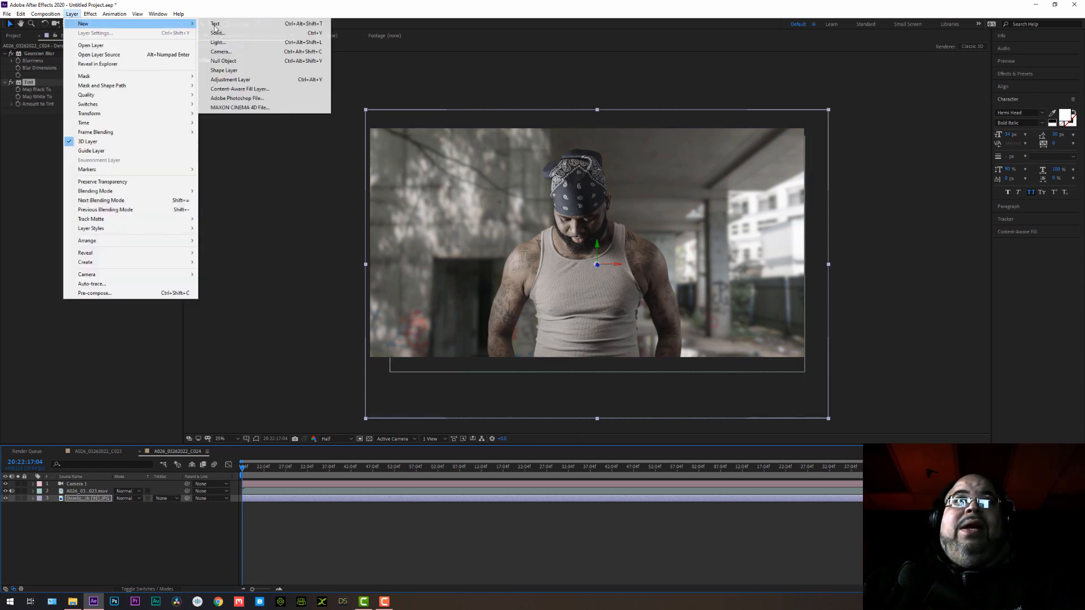
pyautogui.click(242, 79)
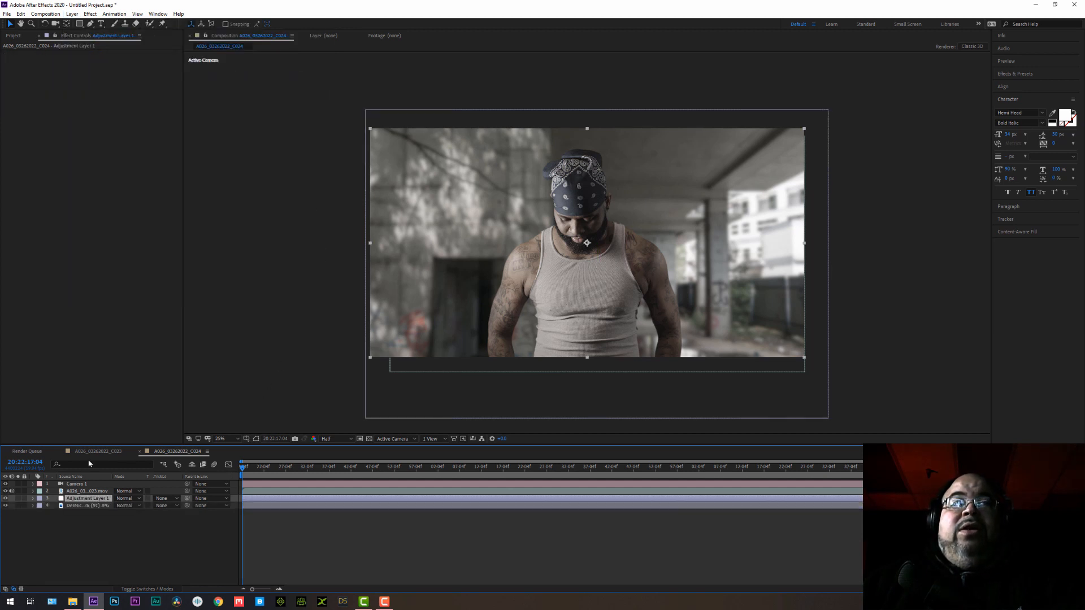
pyautogui.moveTo(89, 491); pyautogui.dragTo(91, 492)
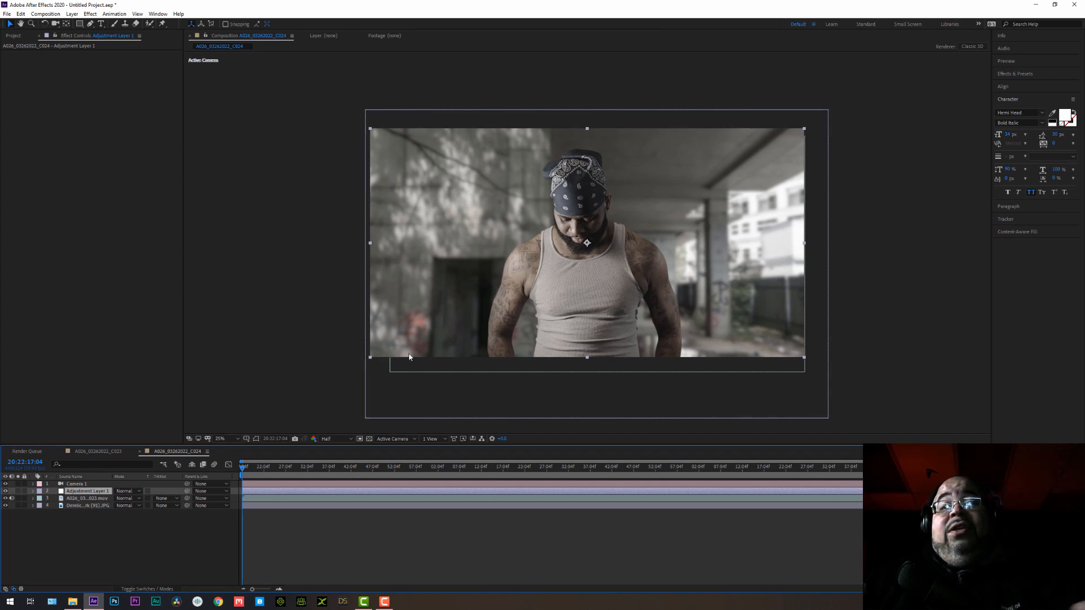
# Apply Curves to the adjustment layer and shape a gentle RGB S-curve with darker shadows and brighter highlights.
pyautogui.click(90, 13)
pyautogui.moveTo(144, 130)
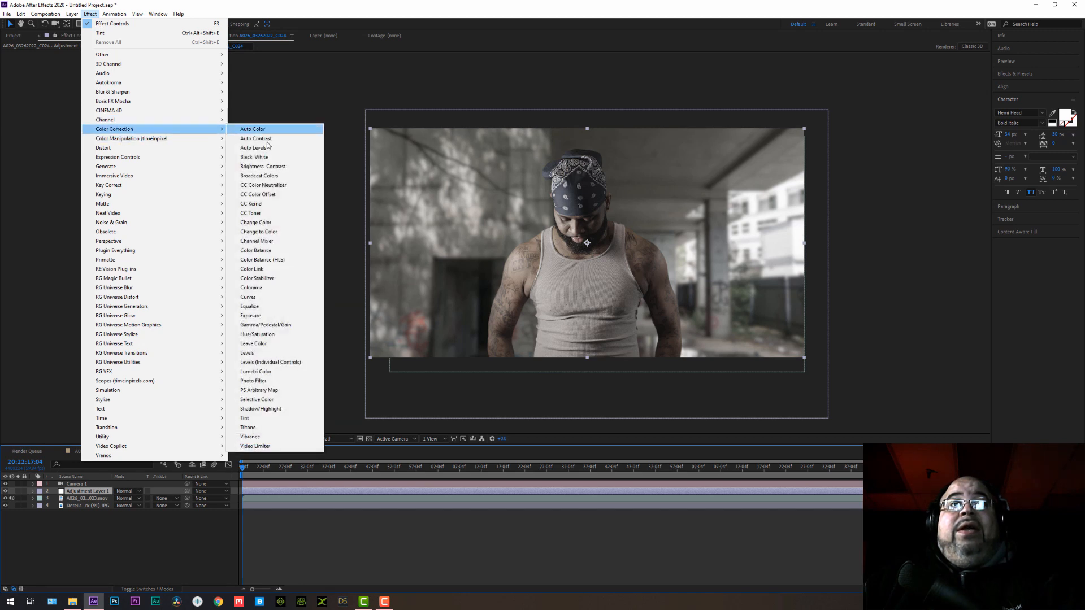
pyautogui.click(248, 296)
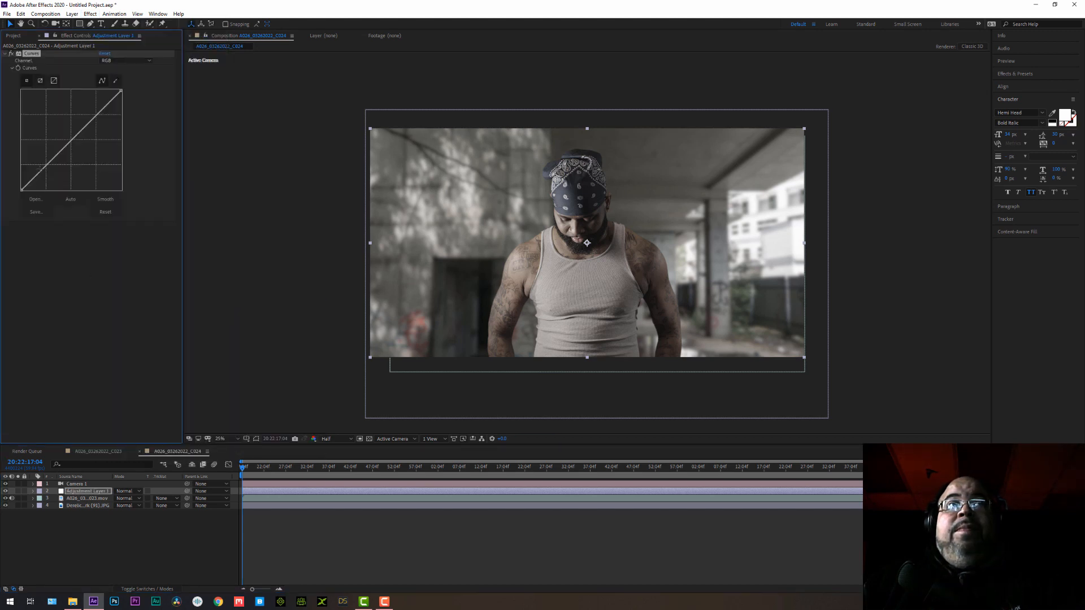
pyautogui.moveTo(45, 166); pyautogui.dragTo(49, 168)
pyautogui.moveTo(82, 134); pyautogui.dragTo(83, 124)
pyautogui.moveTo(50, 169); pyautogui.dragTo(53, 172)
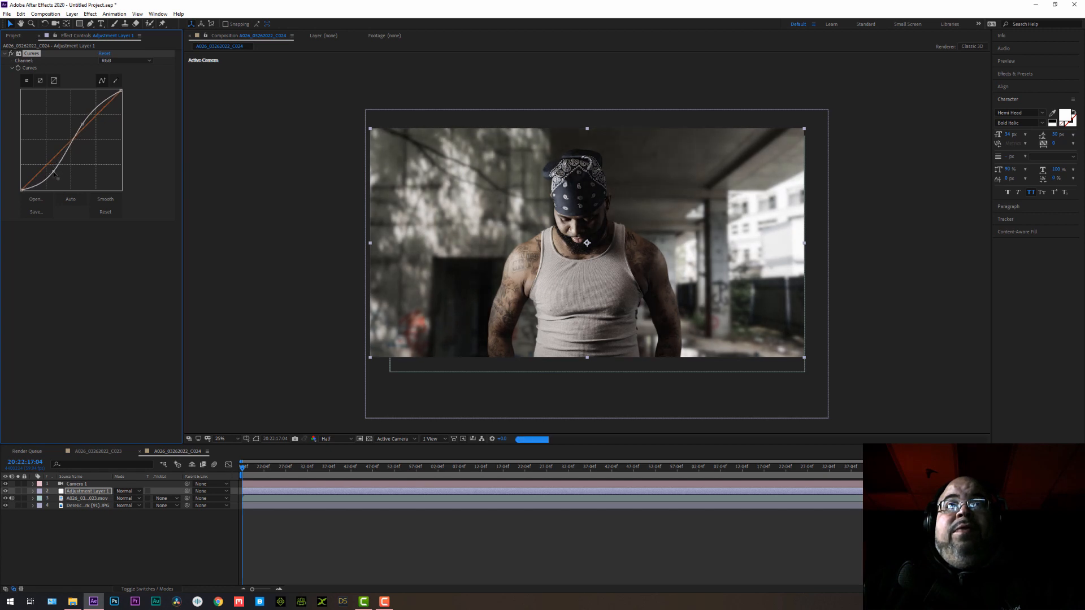
pyautogui.moveTo(81, 124); pyautogui.dragTo(88, 119)
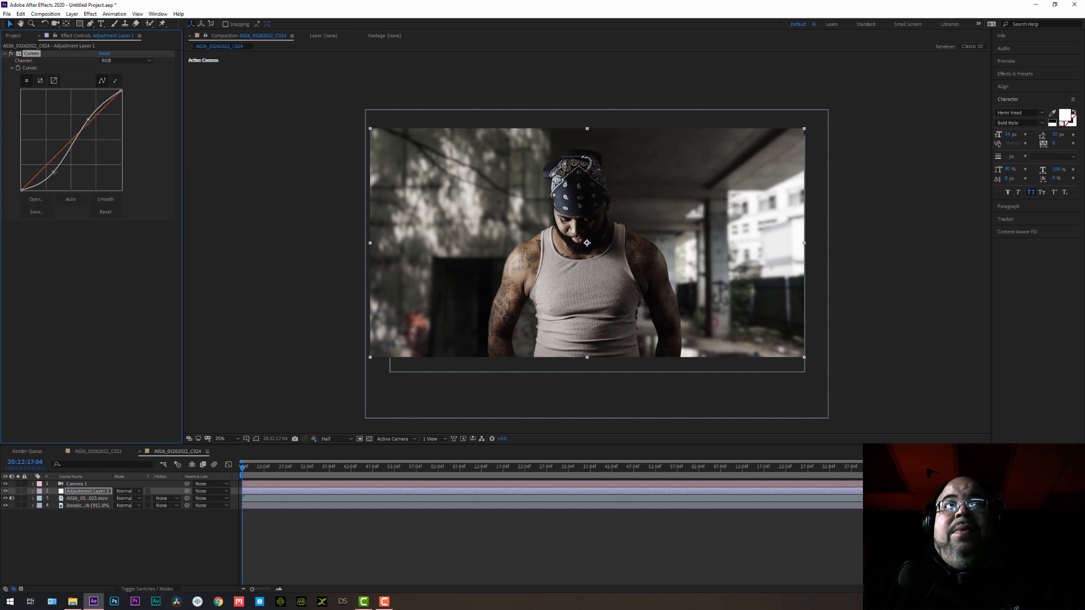
pyautogui.moveTo(54, 171); pyautogui.dragTo(49, 171)
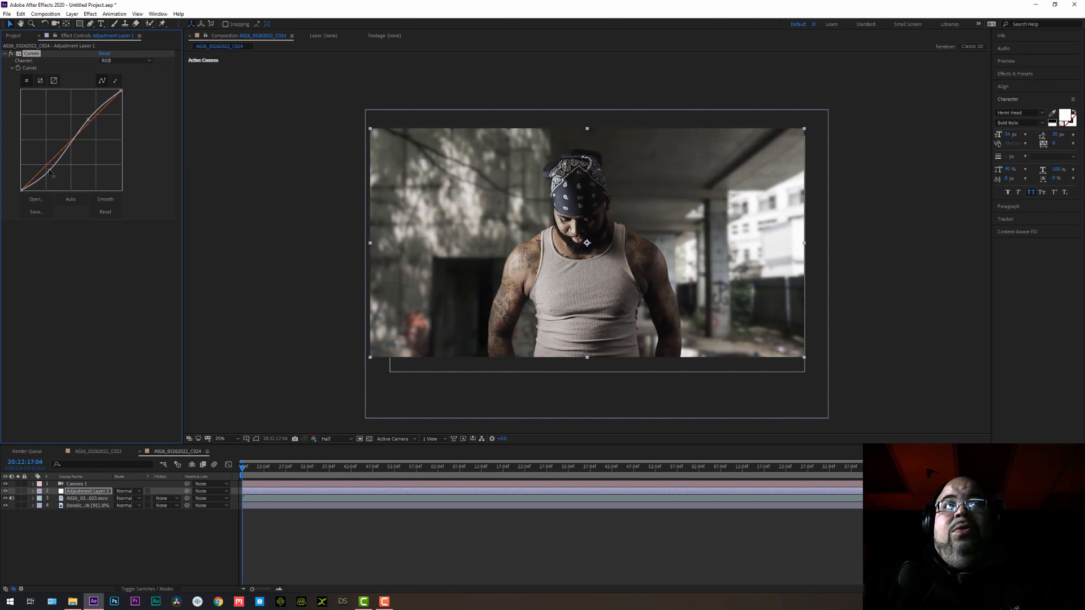
# Add a second Curves effect to the adjustment layer, lifting the RGB black point and lowering the midtones for a faded look.
pyautogui.click(90, 14)
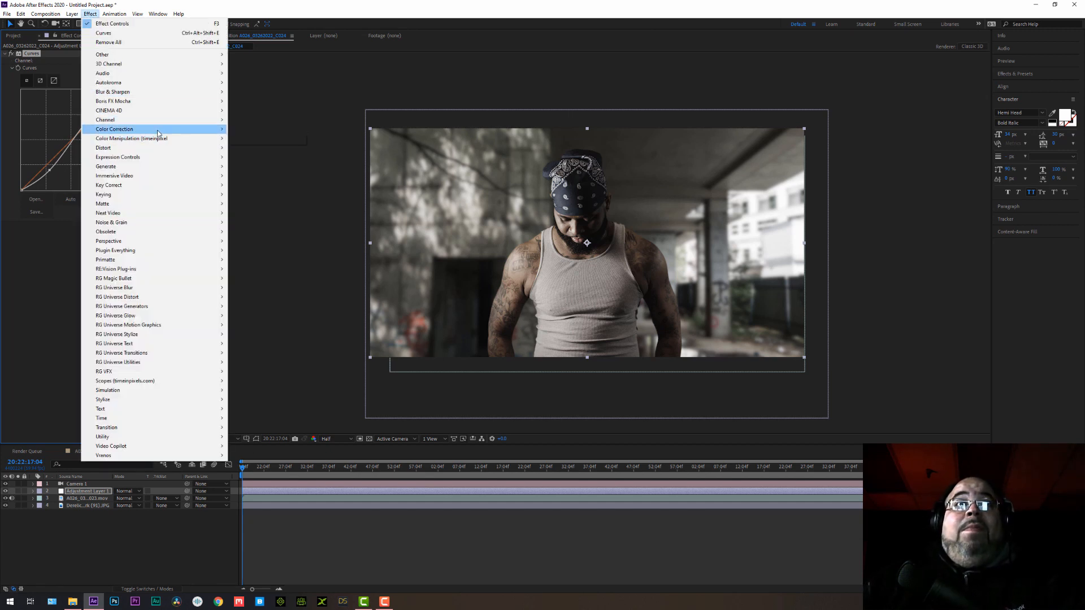
pyautogui.moveTo(158, 130)
pyautogui.click(248, 297)
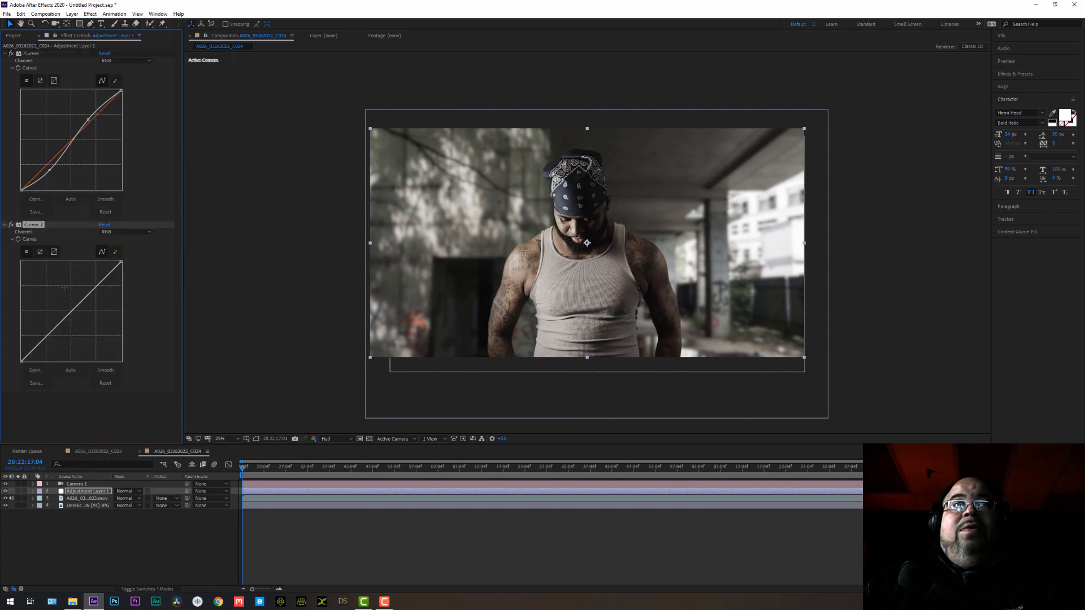
pyautogui.moveTo(51, 335); pyautogui.dragTo(21, 351)
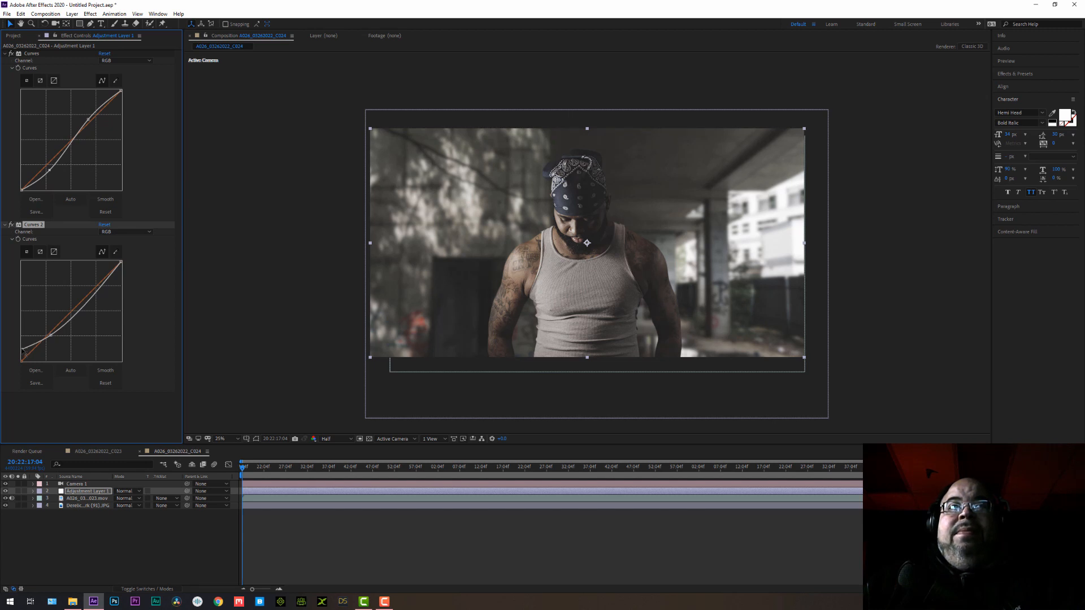
# Compare the composite with the second Curves effect on and off, both in full frame and at 50% magnification.
pyautogui.click(11, 225)
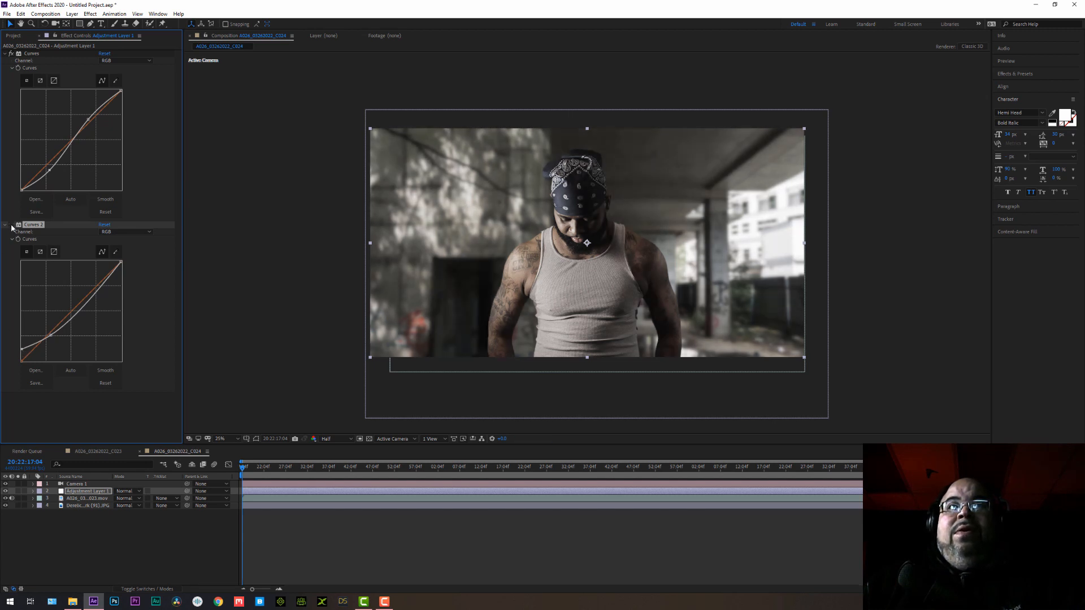
pyautogui.click(11, 225)
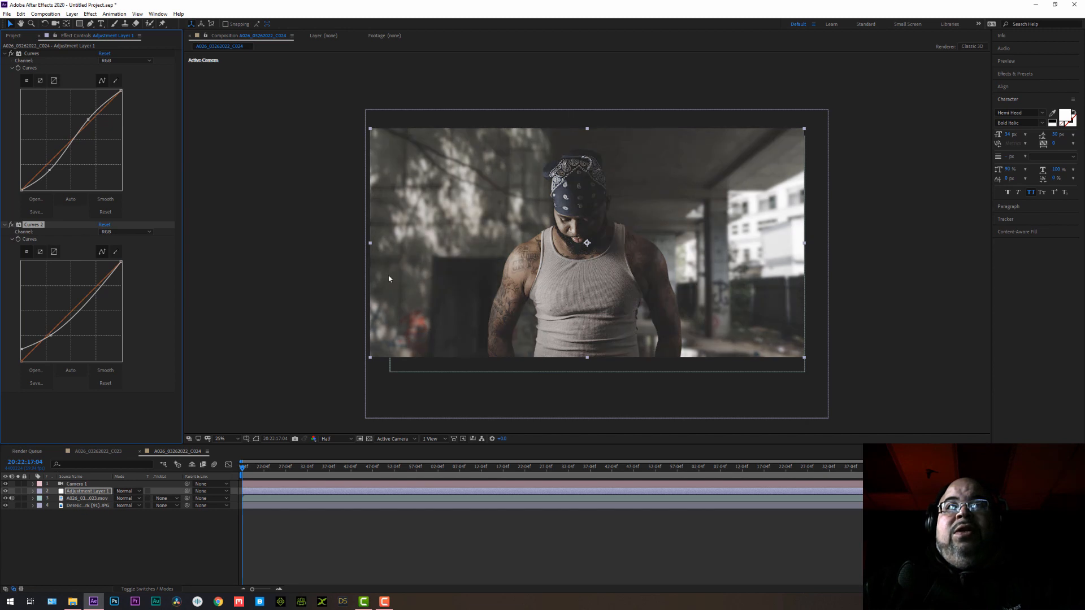
pyautogui.press('.')
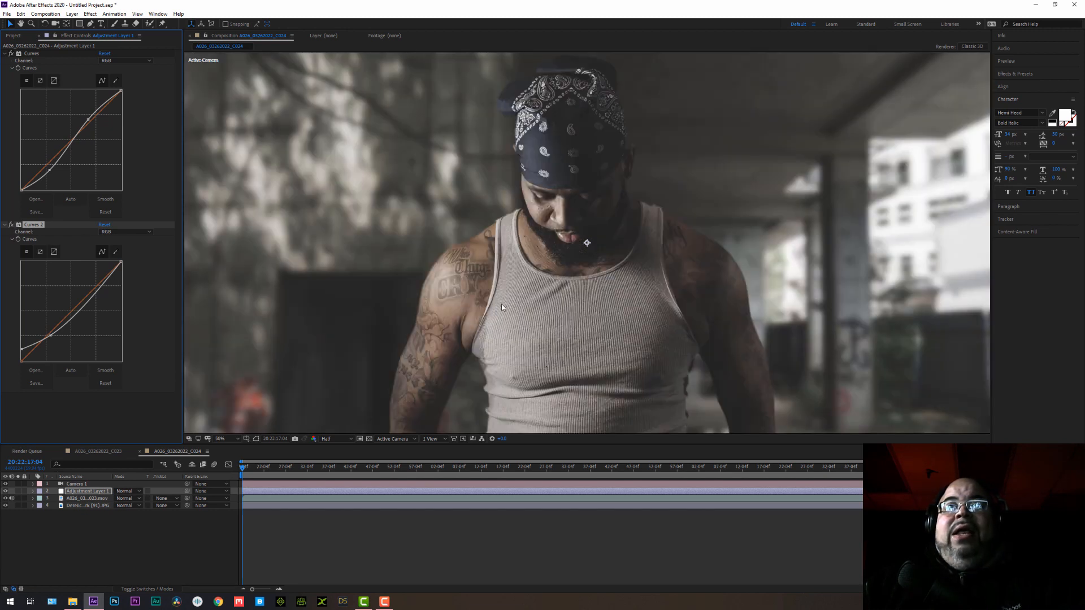
pyautogui.press(',')
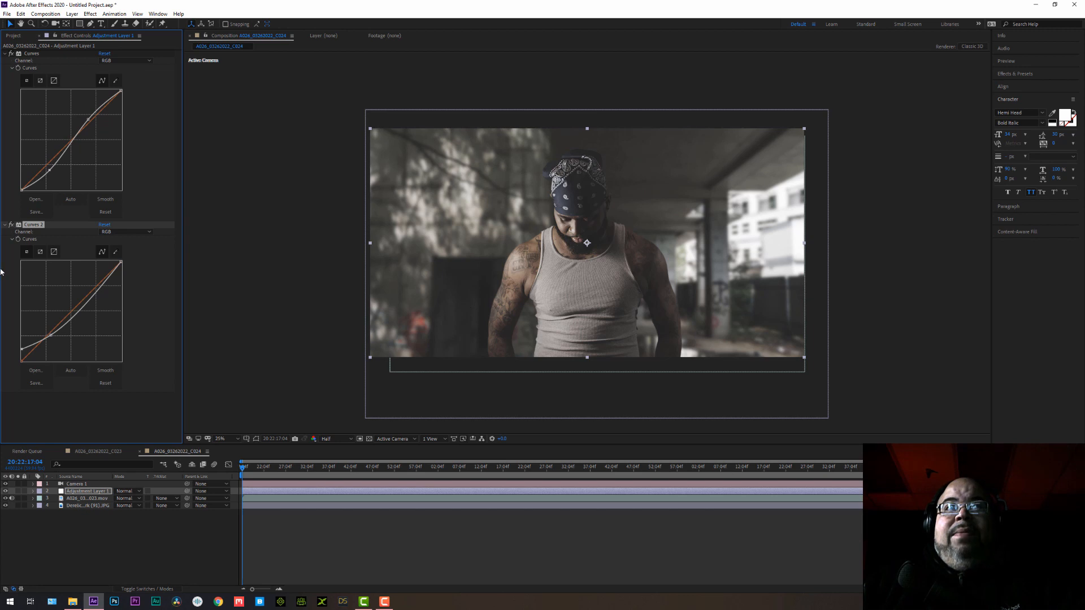
pyautogui.click(12, 226)
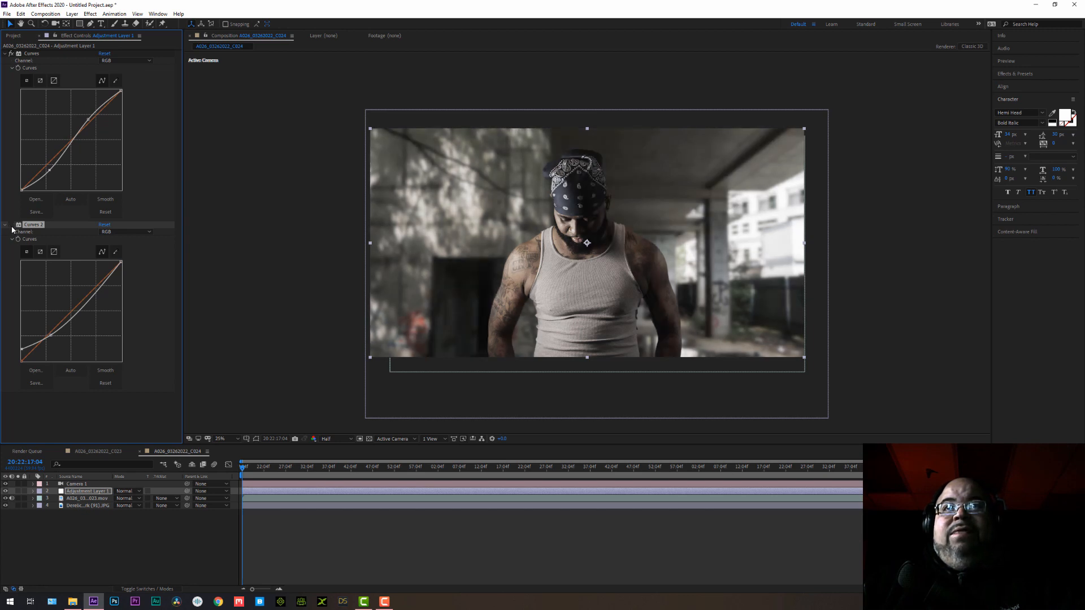
pyautogui.click(11, 227)
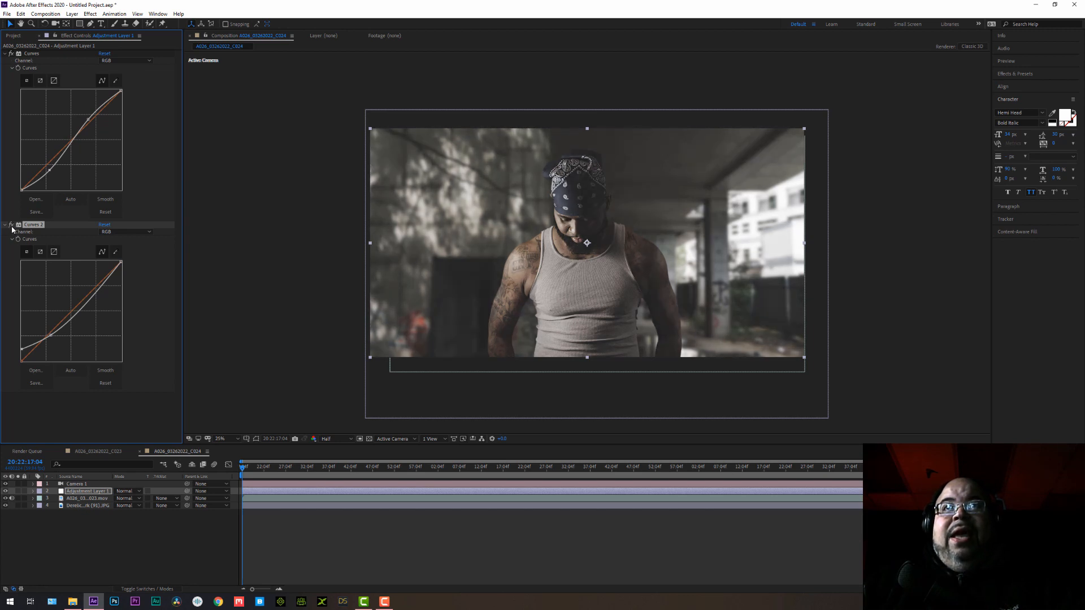
pyautogui.click(12, 226)
pyautogui.click(11, 226)
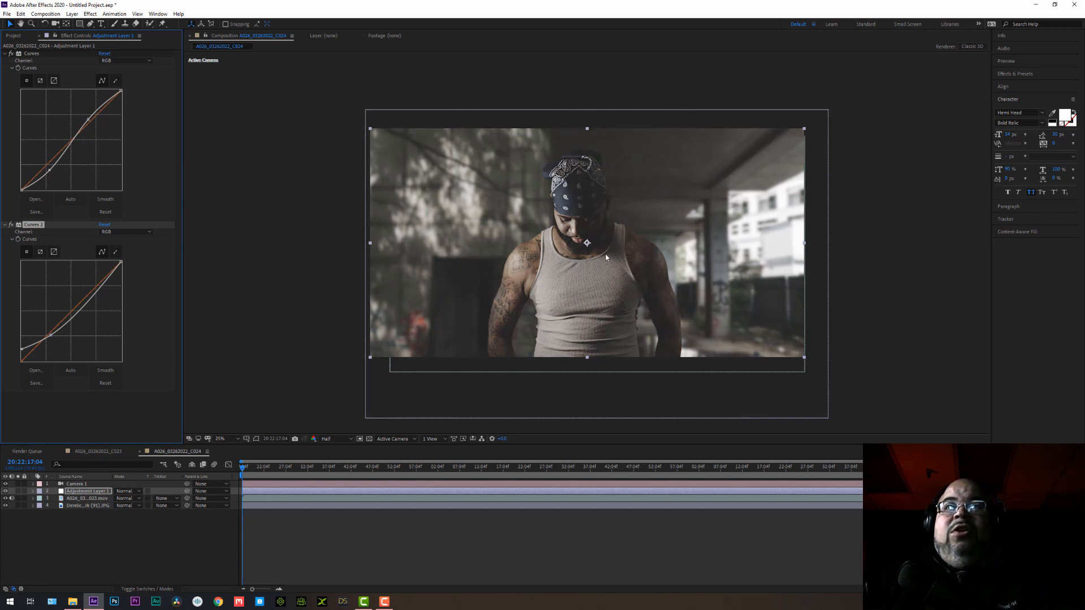
pyautogui.press('.')
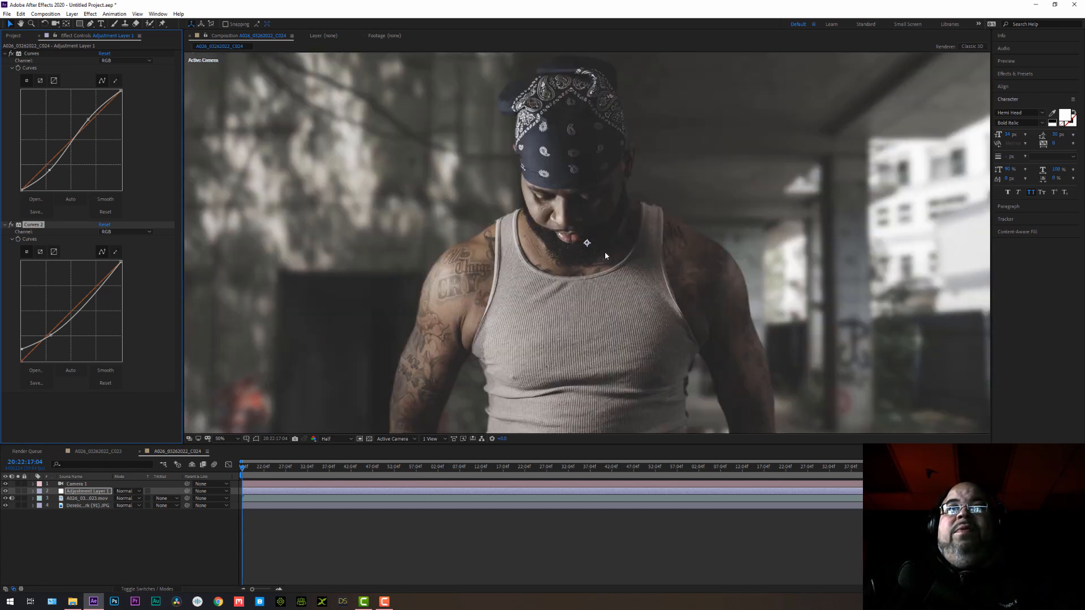
pyautogui.click(11, 227)
pyautogui.click(11, 226)
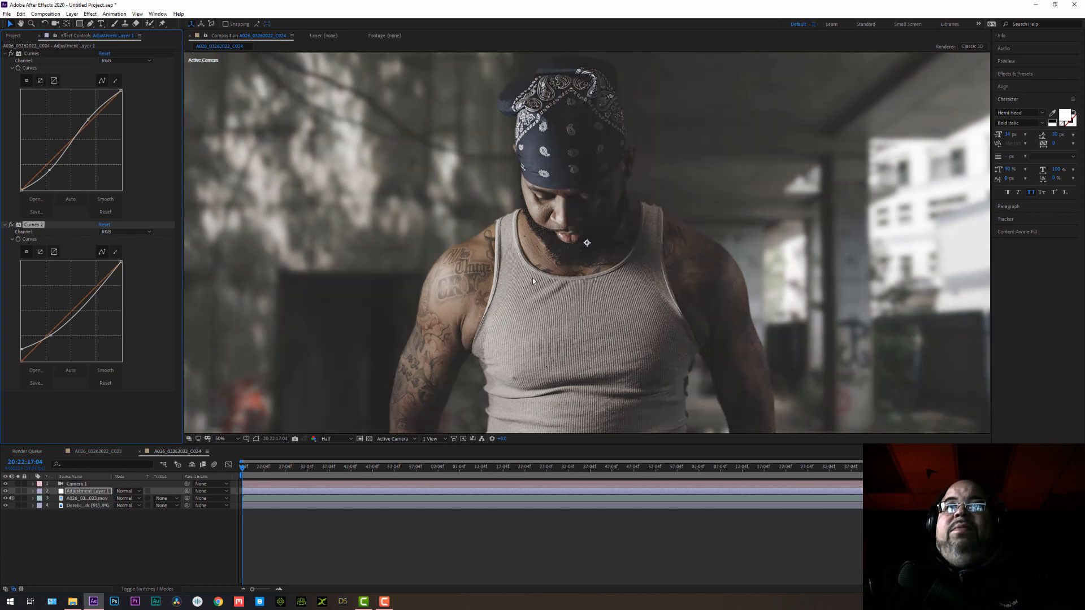
pyautogui.press(',')
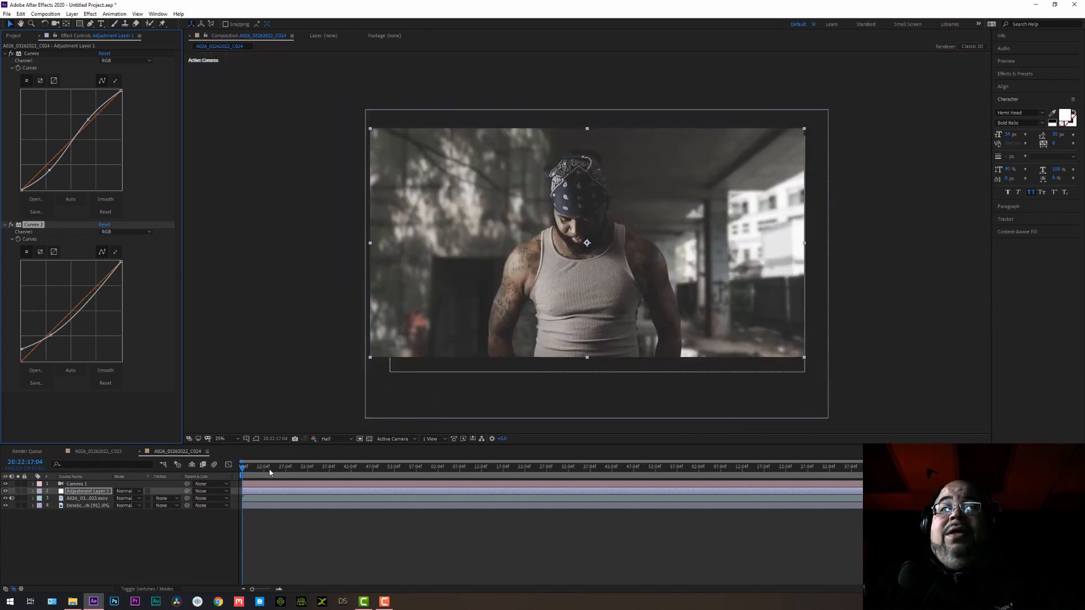
pyautogui.press('.')
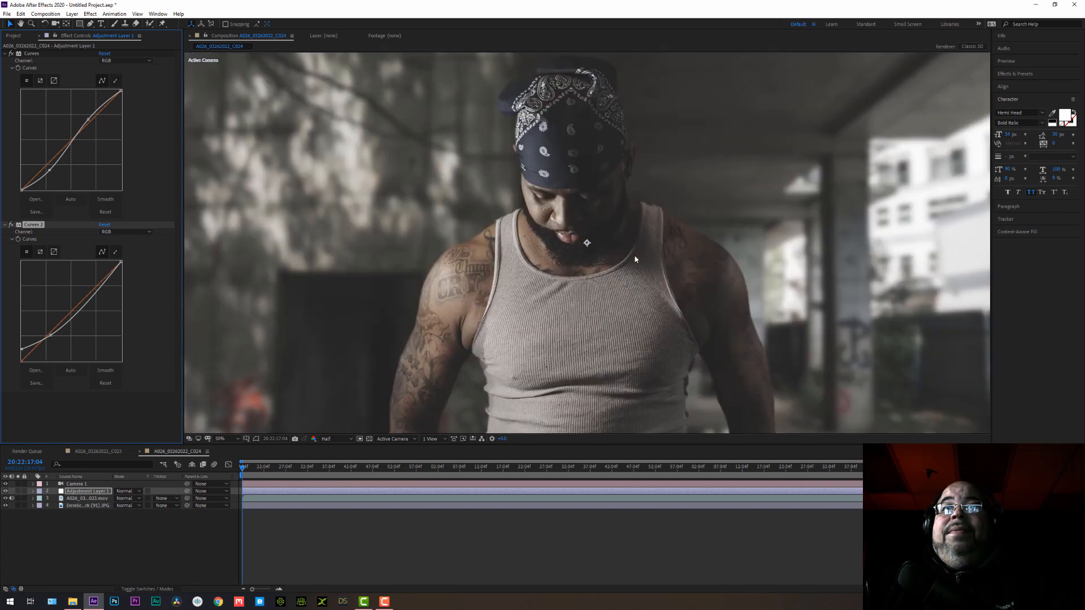
pyautogui.press(',')
pyautogui.press(',')
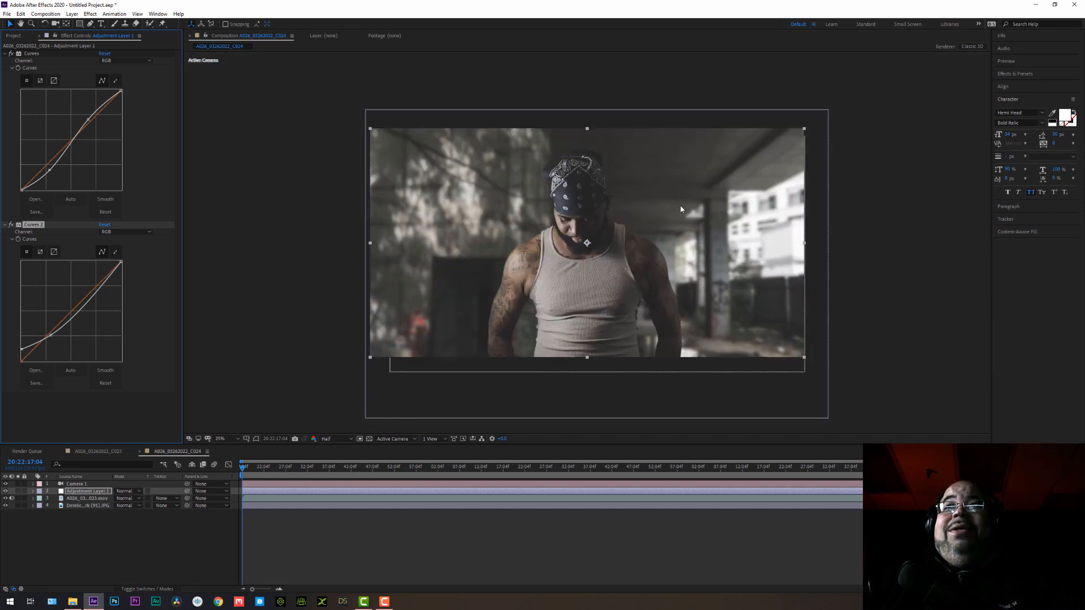